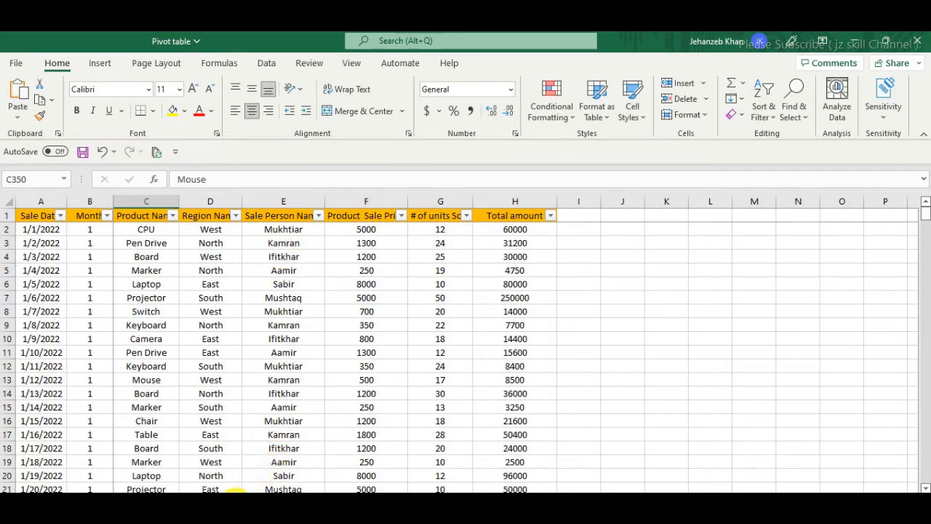
Step: On the pivot table sheet, filter both pivot tables by the North region and the first salesperson, and clear both slicer filters
click(129, 500)
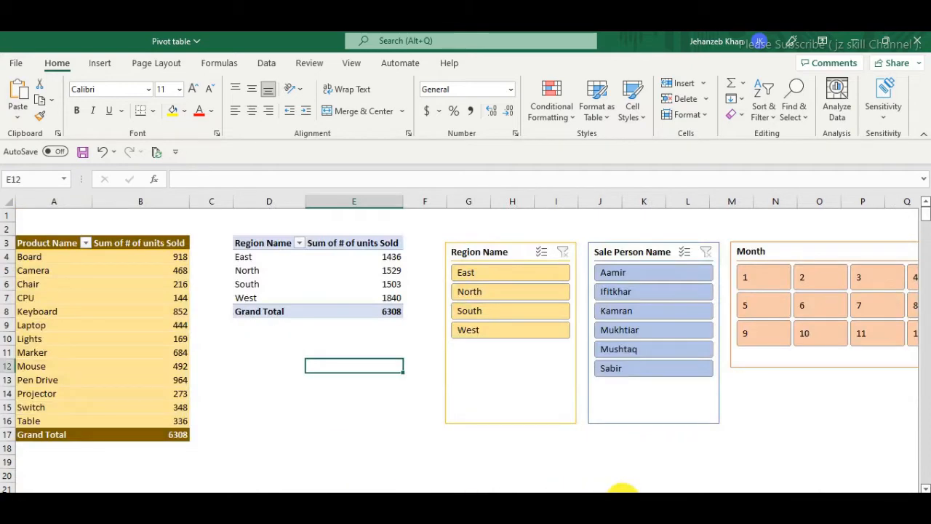
scroll(327, 374, down, 3)
scroll(327, 372, up, 3)
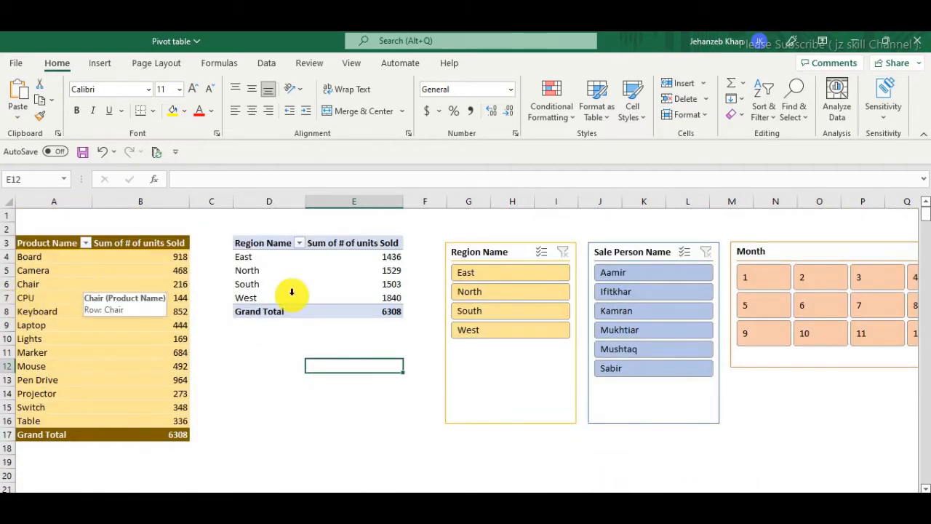
click(489, 277)
click(490, 299)
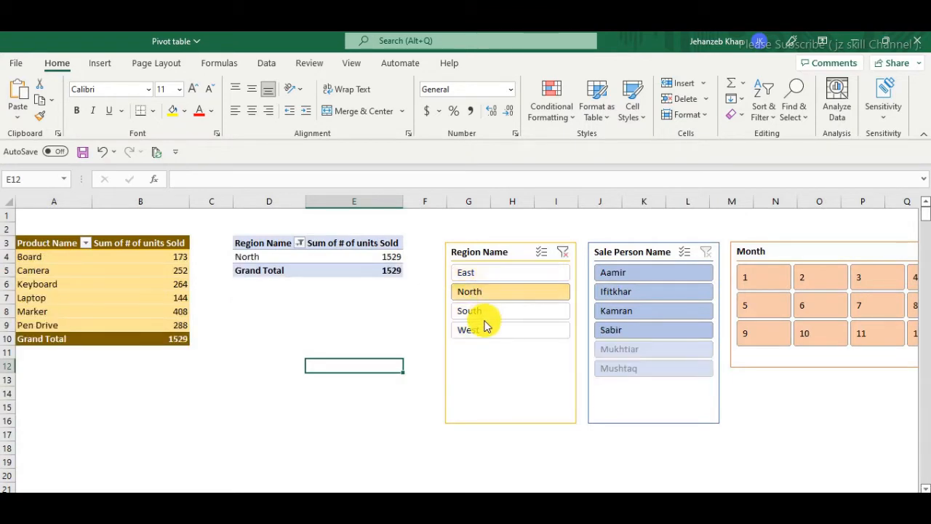
drag(648, 295, 655, 278)
click(655, 278)
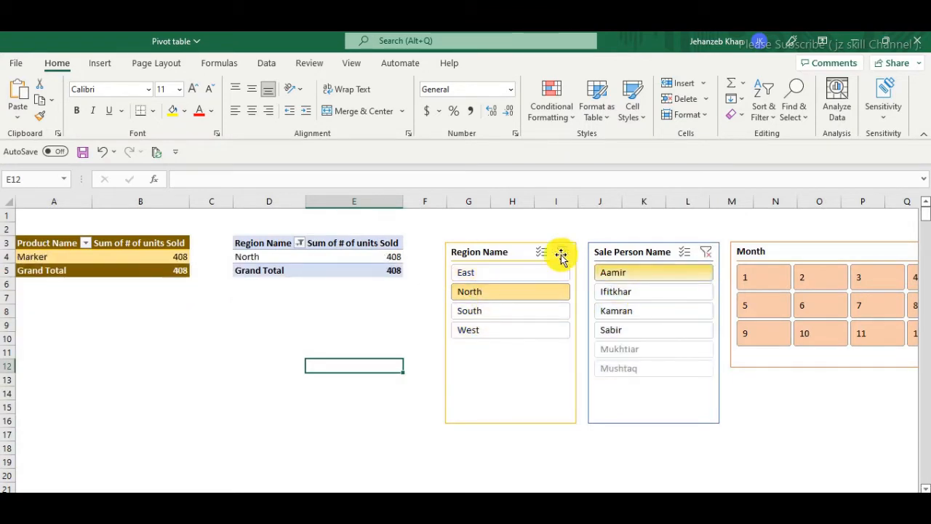
click(563, 252)
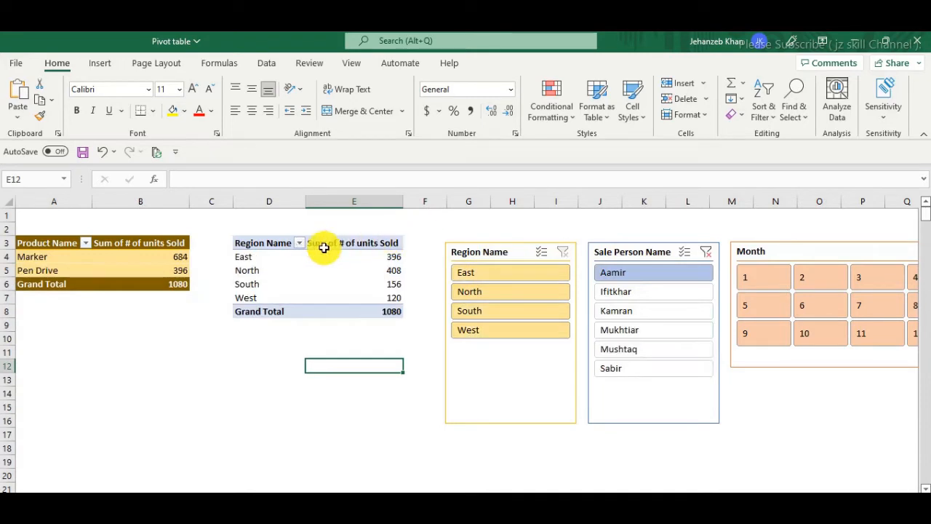
click(706, 252)
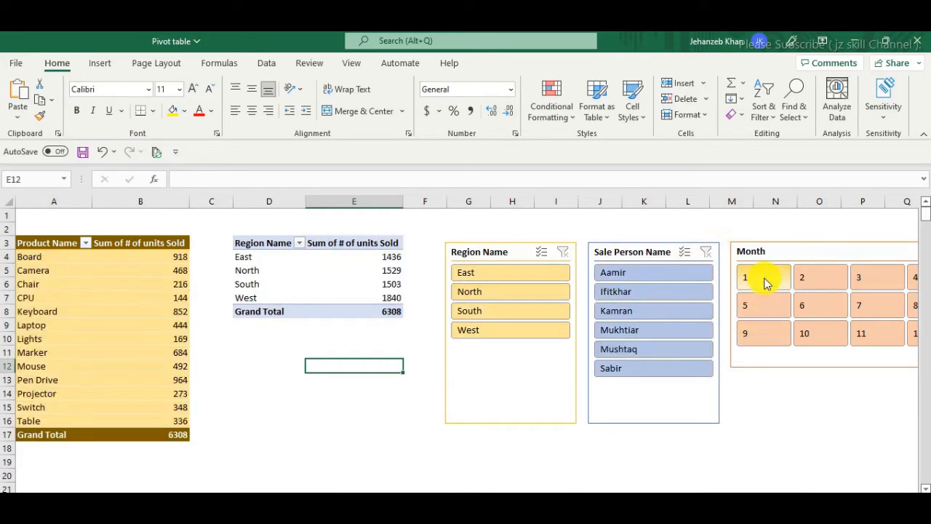
Step: Filter both pivot tables with the Month slicer by months 1, 5 and finally 6
click(760, 278)
click(771, 304)
click(822, 306)
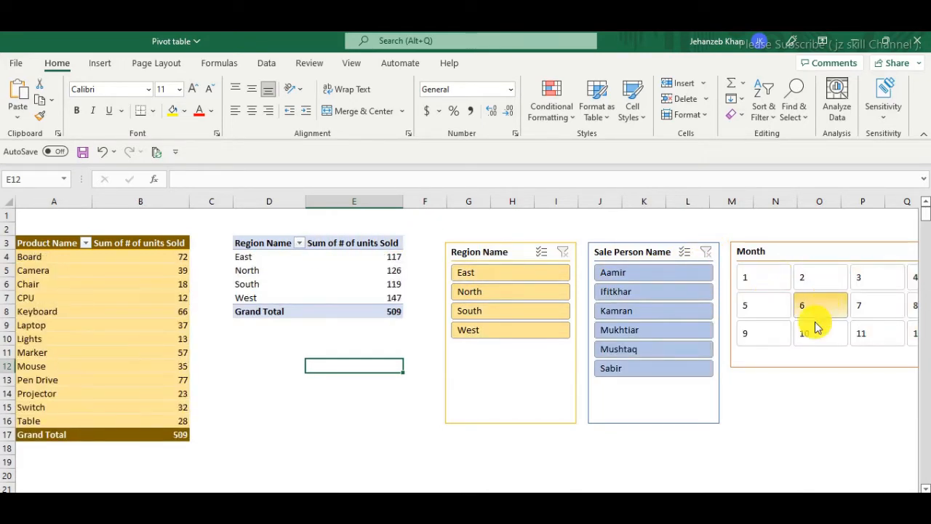
Step: Examine the filtered product and region pivot tables, and clear the Month slicer filter
drag(668, 497, 612, 495)
click(294, 277)
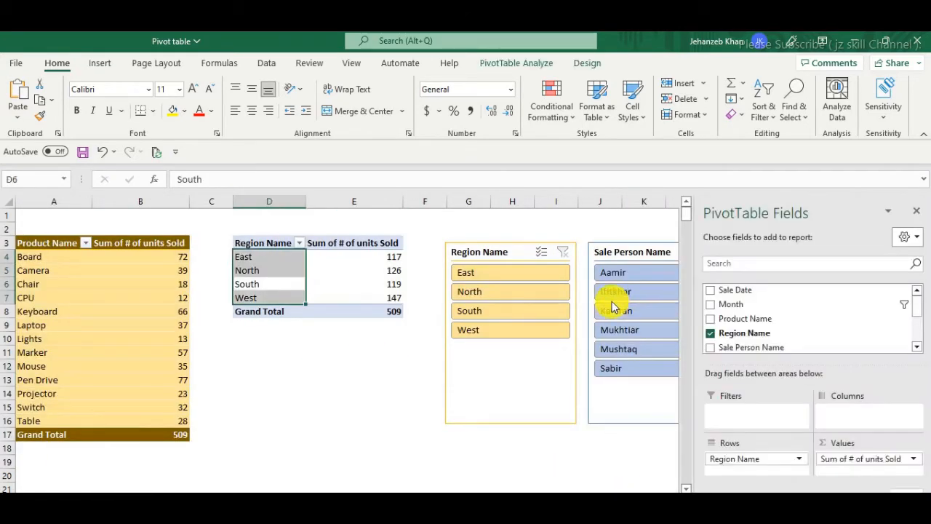
click(124, 278)
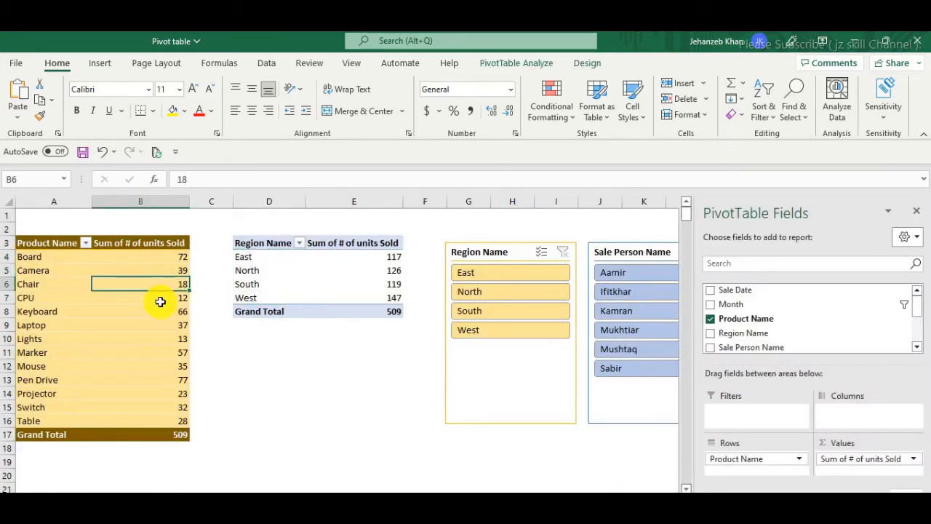
click(80, 284)
click(354, 272)
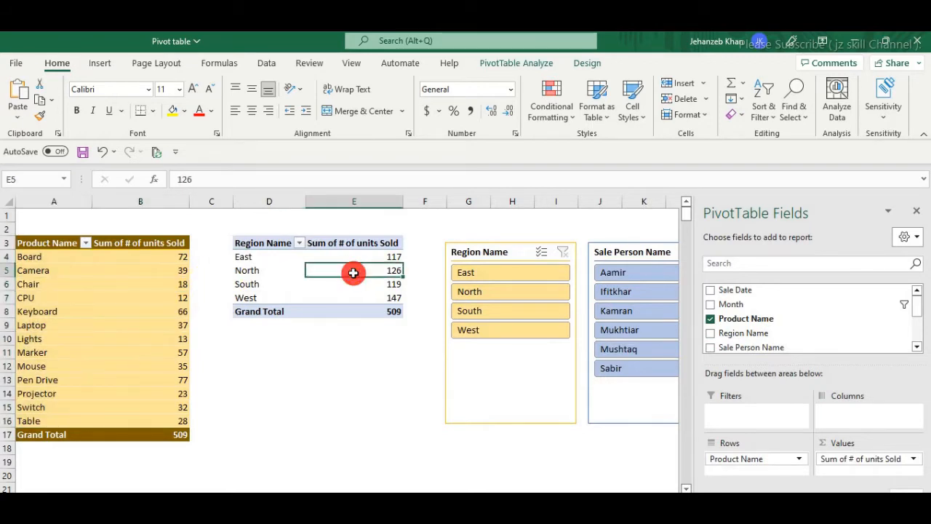
click(328, 354)
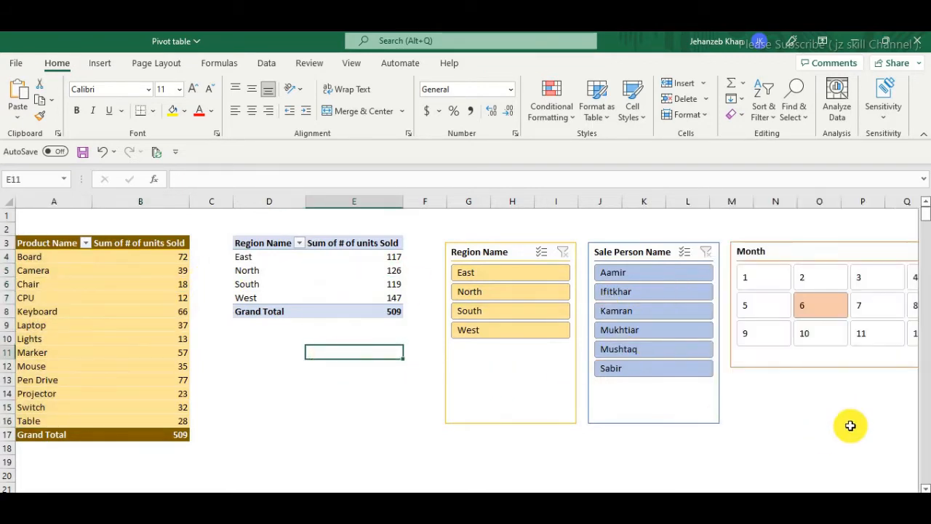
scroll(669, 488, right, 4)
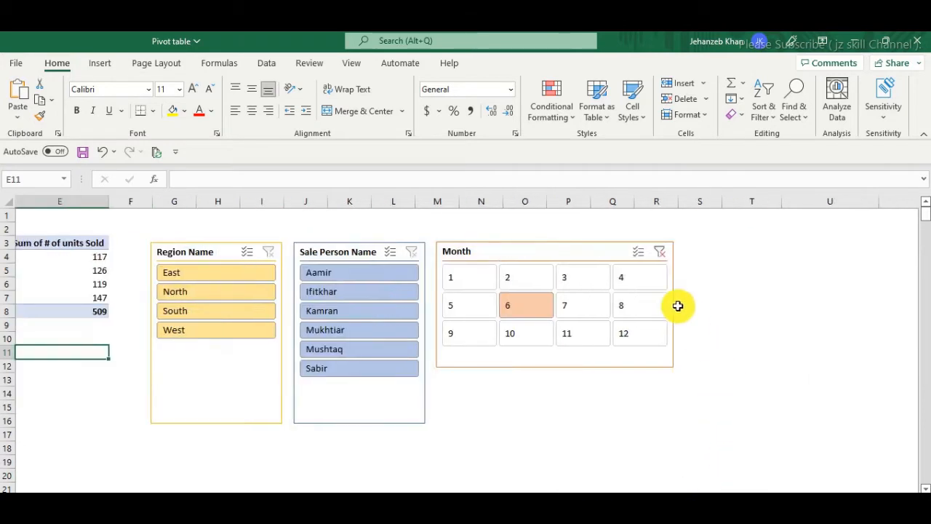
click(659, 252)
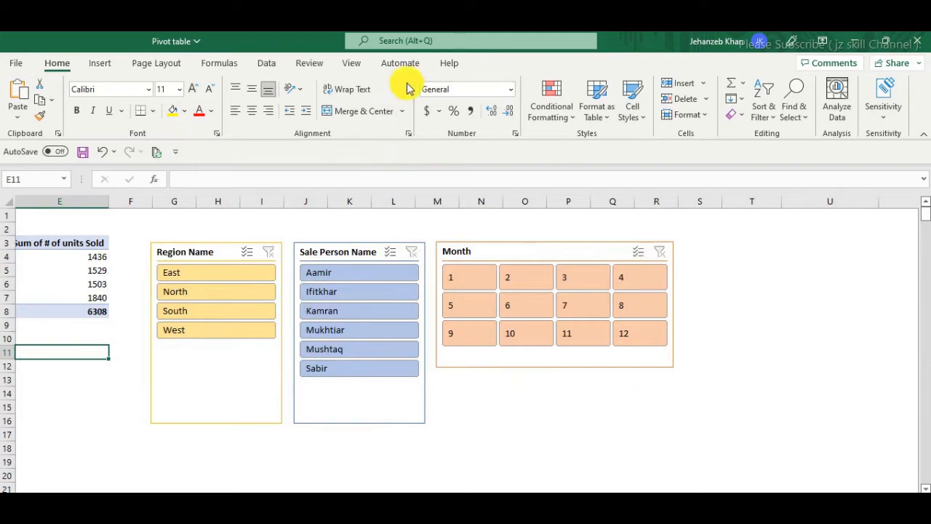
Step: Look through the PivotTable analysis options for the region pivot table
click(78, 270)
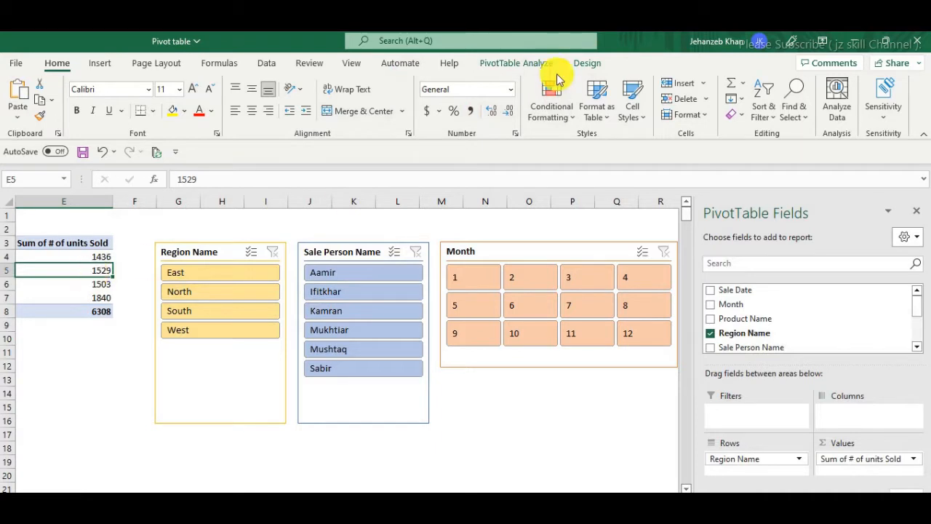
click(512, 65)
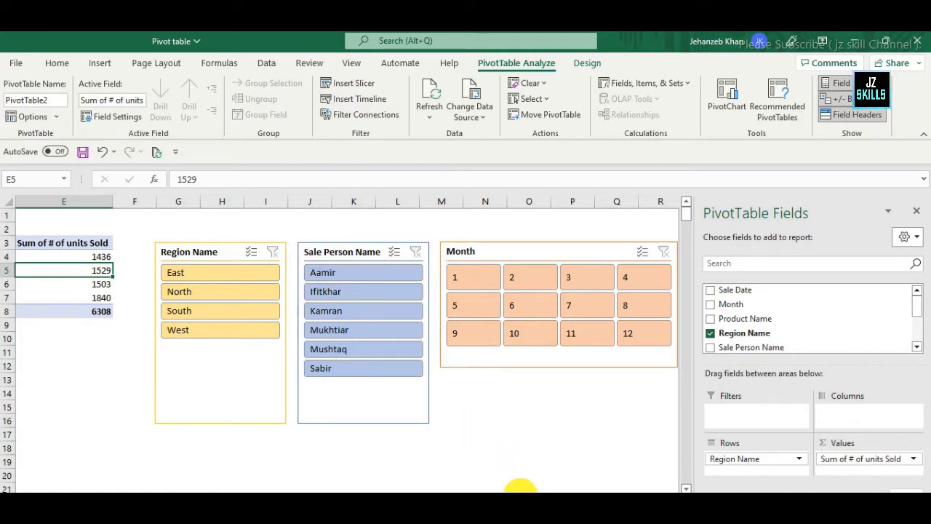
click(617, 408)
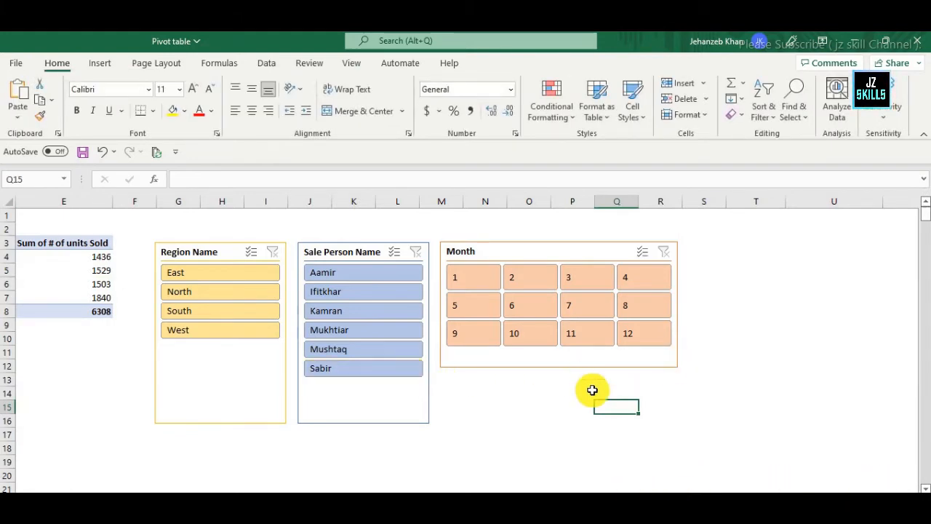
drag(687, 494, 596, 492)
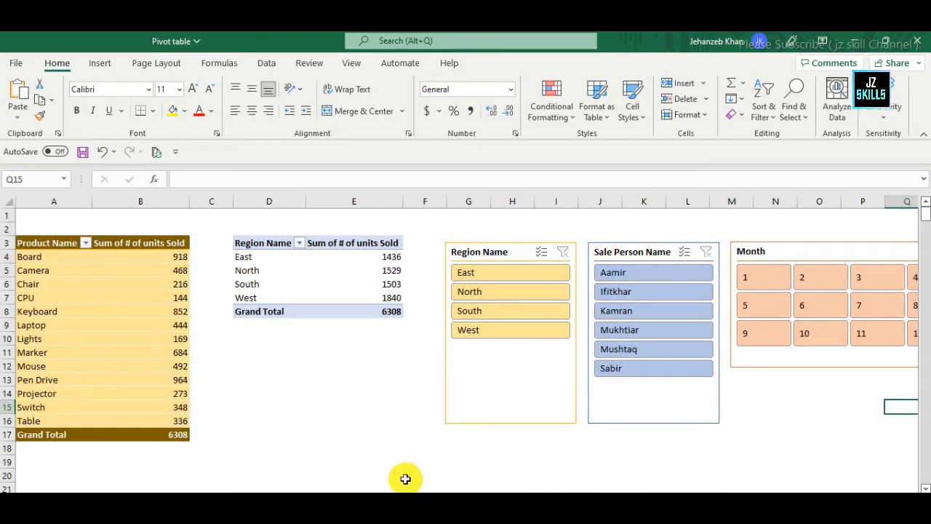
Step: Open the recommended PivotTables for the sales data from cell D4 of the data sheet
click(174, 495)
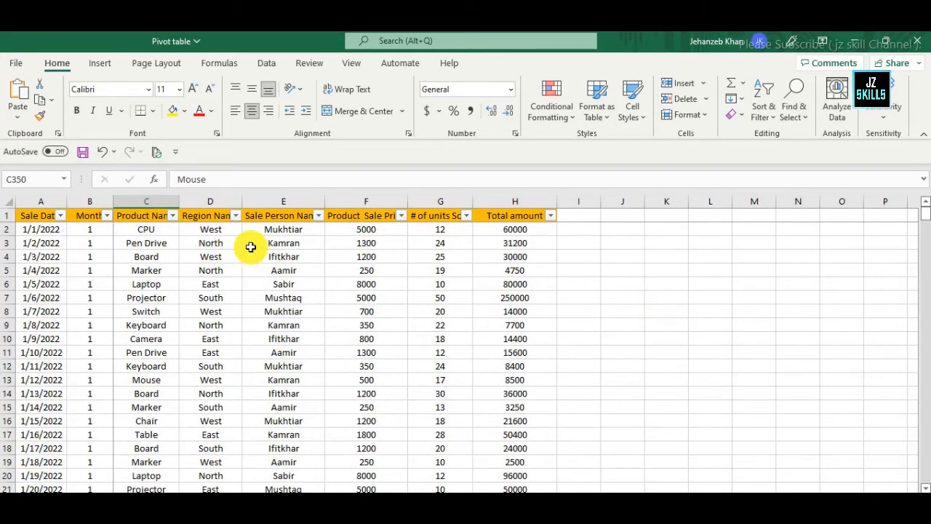
click(214, 257)
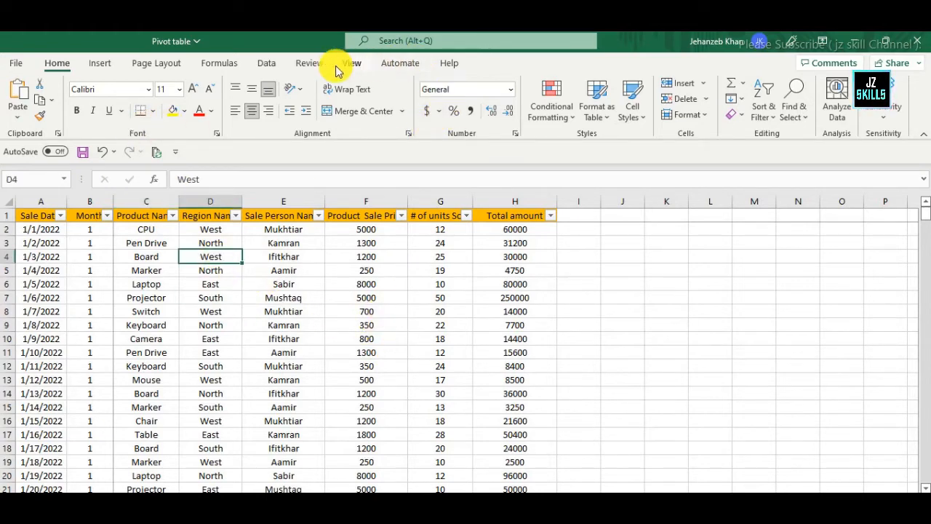
click(99, 65)
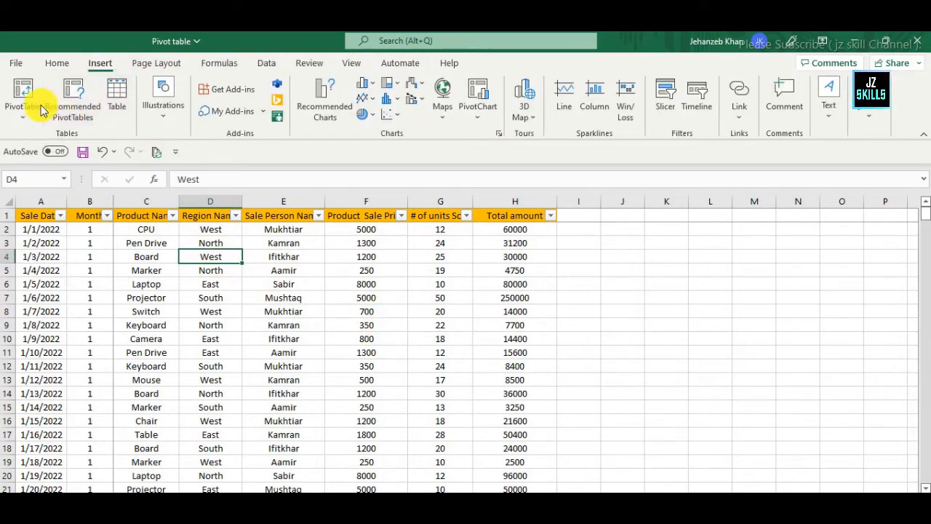
click(27, 120)
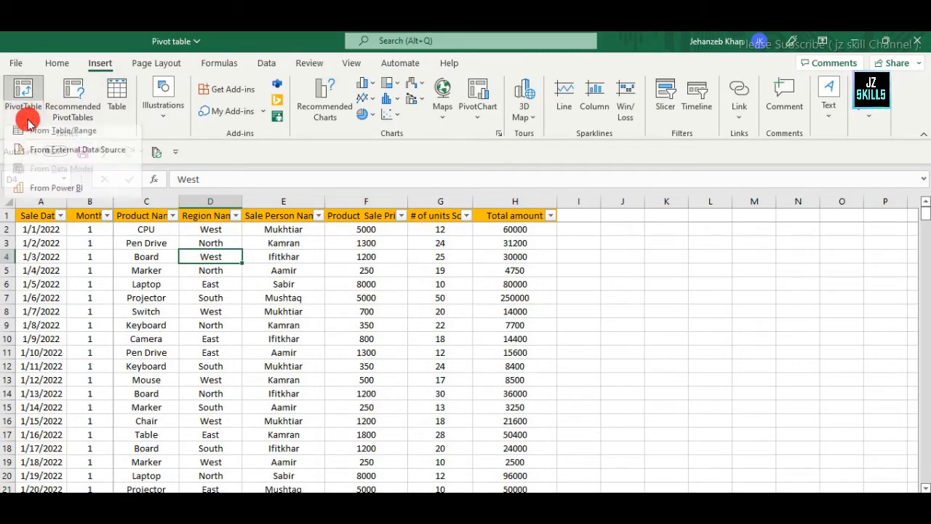
click(85, 106)
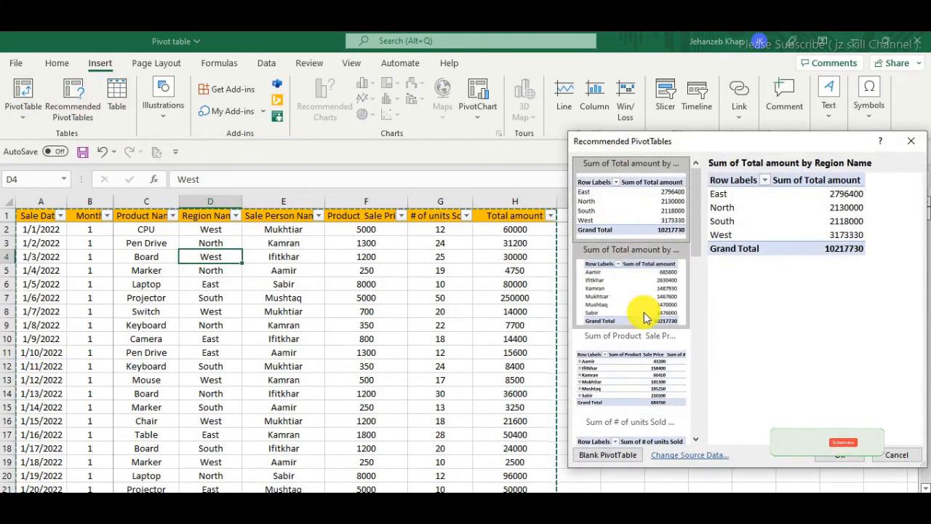
Step: Browse the recommended layouts and insert the "Sum of # of units Sold by Region Name (+)" pivot table
scroll(633, 328, down, 5)
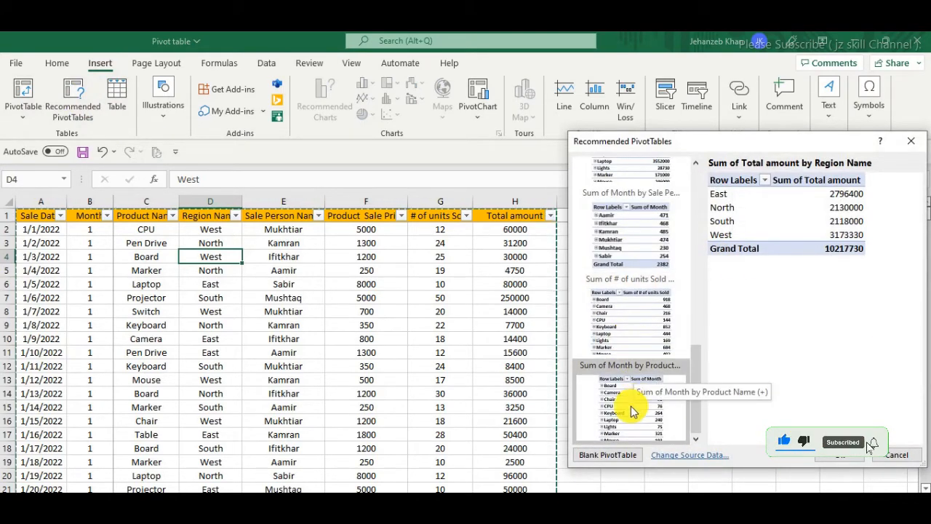
scroll(632, 412, up, 5)
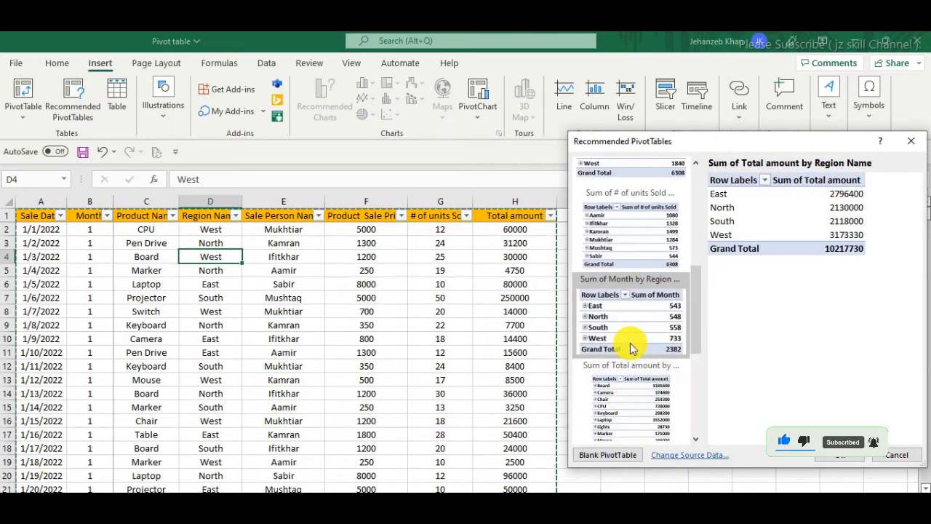
scroll(628, 324, up, 1)
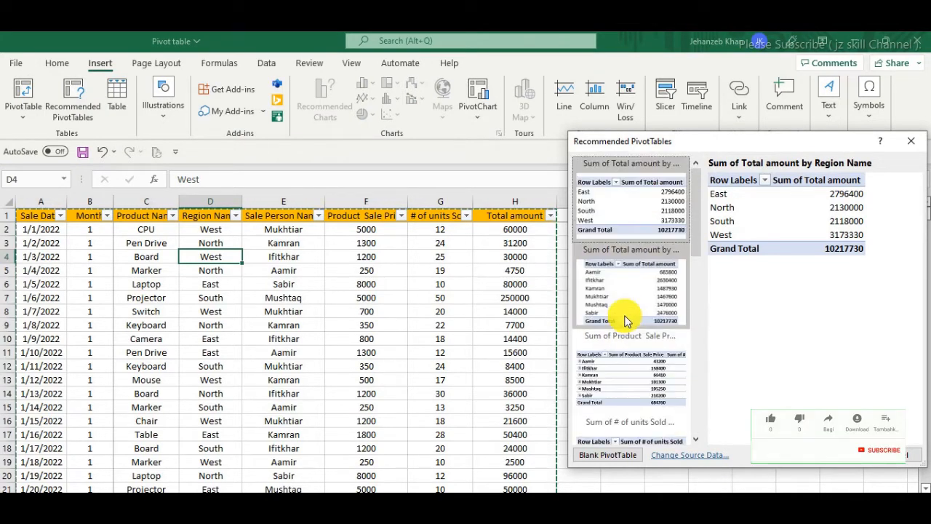
drag(695, 218, 698, 266)
click(619, 324)
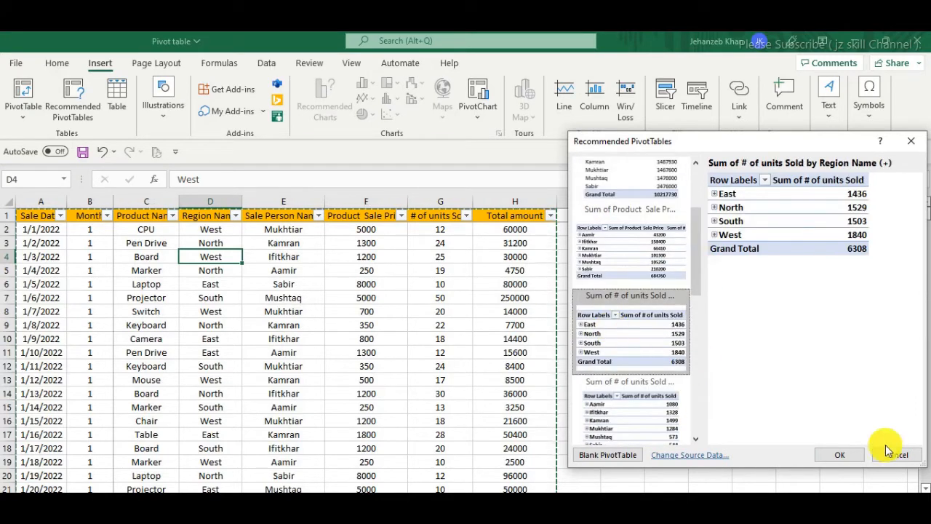
click(840, 455)
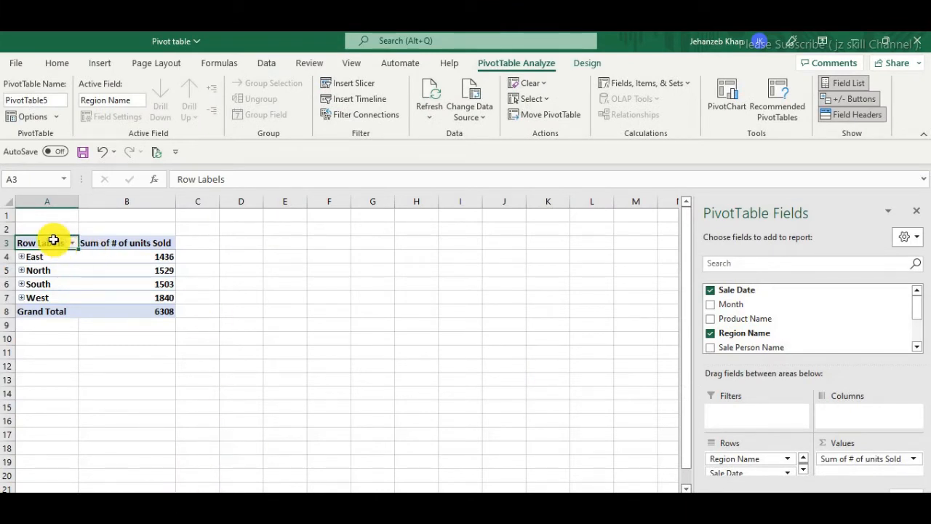
Step: Hide the gridlines on the new pivot table's sheet
click(105, 271)
click(455, 297)
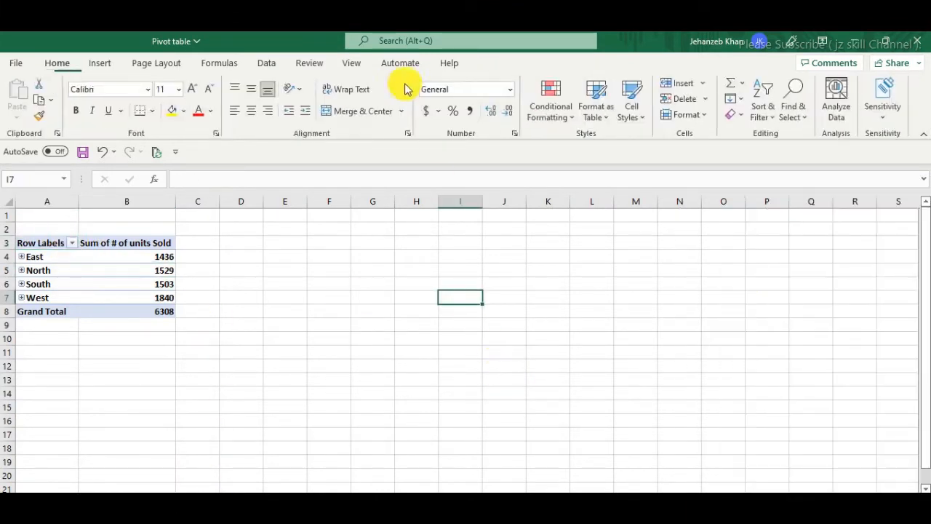
click(351, 63)
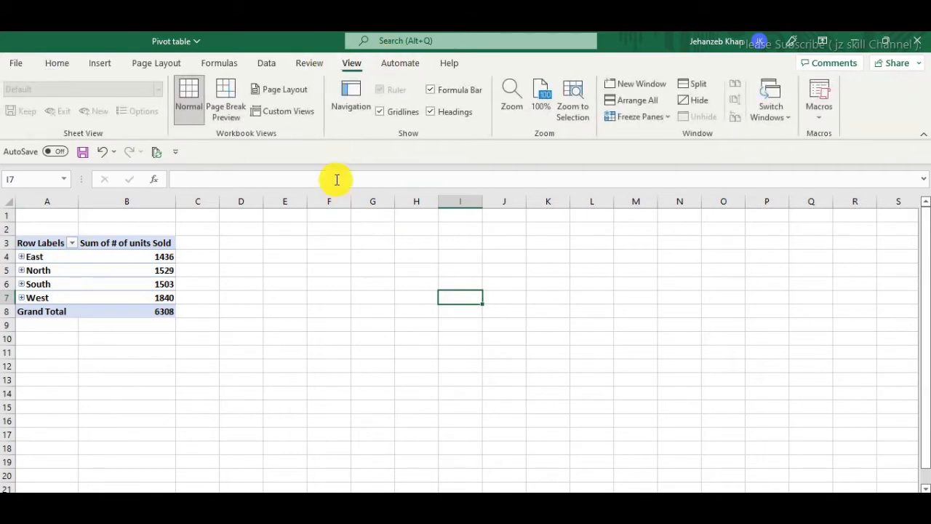
click(380, 112)
click(328, 282)
Step: Apply the dark blue PivotTable style with black header and total rows to the new pivot table
click(128, 243)
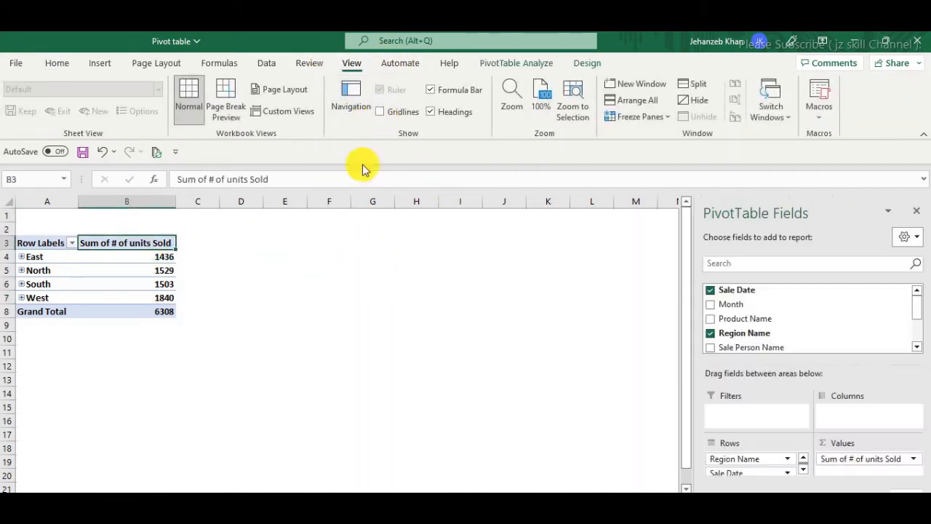
click(589, 63)
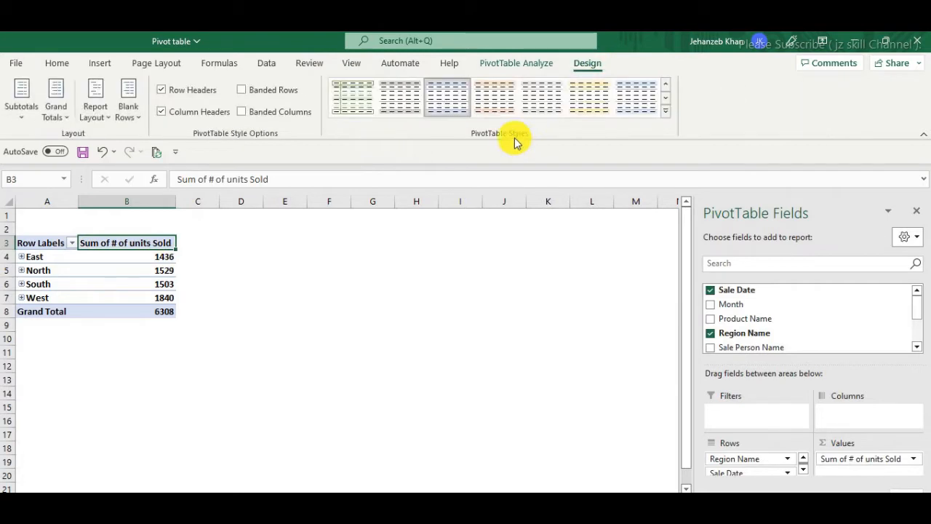
click(665, 100)
click(665, 100)
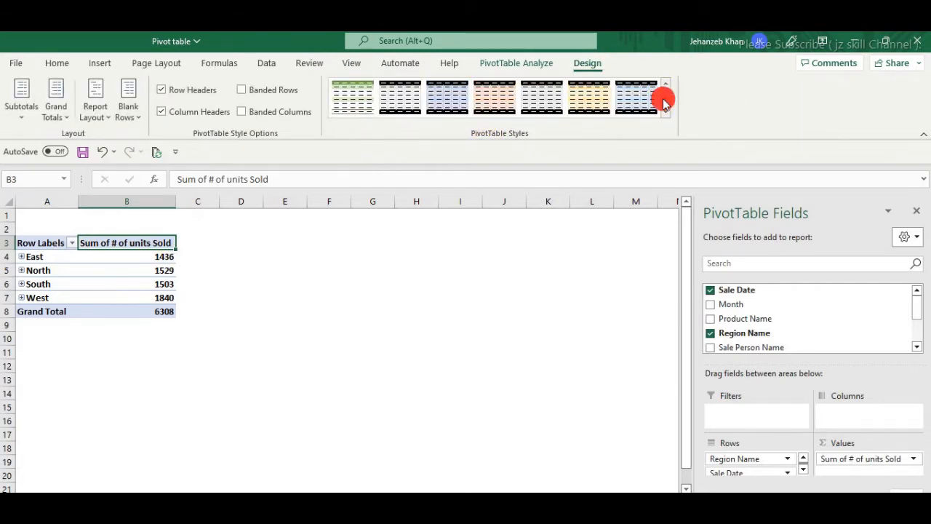
click(665, 100)
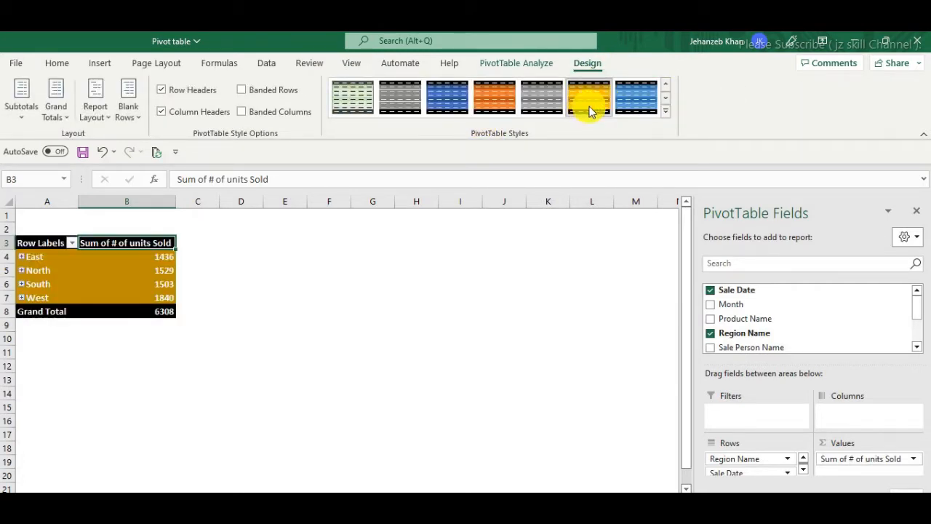
click(643, 96)
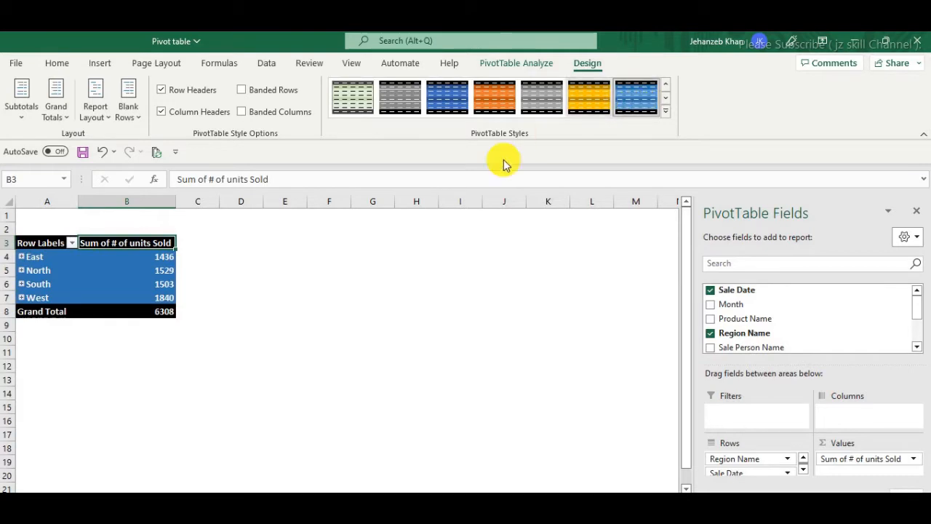
click(320, 352)
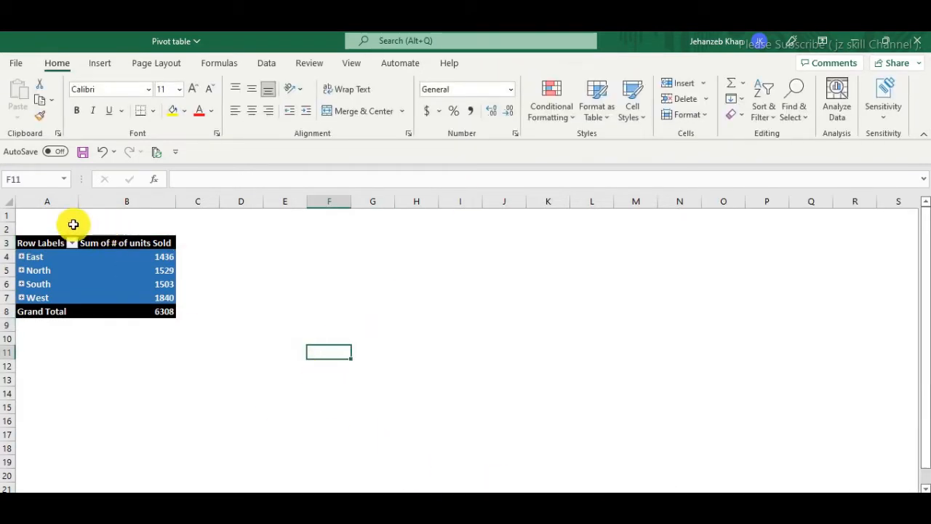
Step: Insert two blank columns before the pivot table and one blank row above it
right_click(47, 202)
click(91, 338)
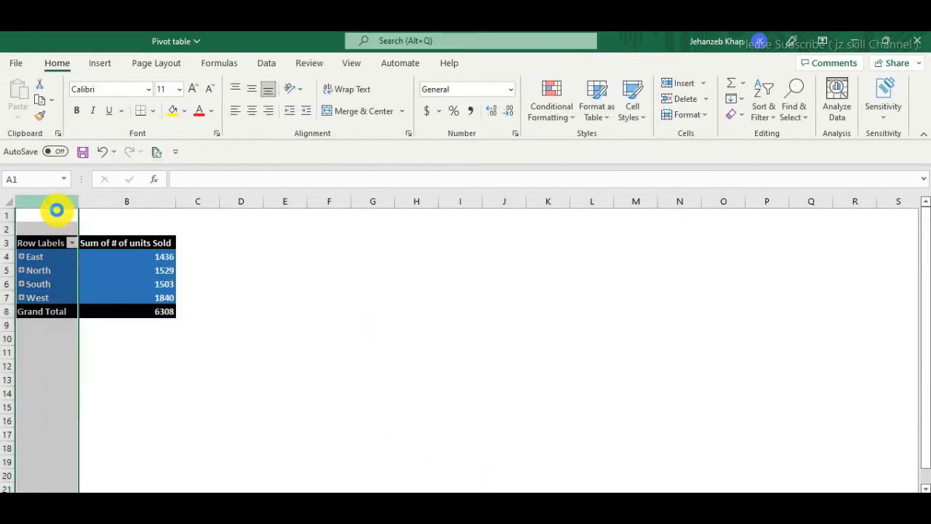
right_click(40, 195)
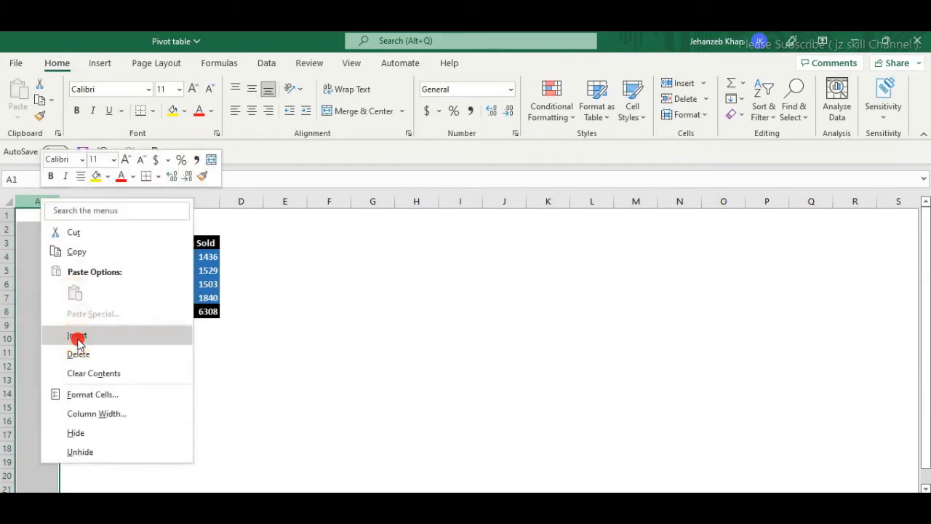
click(75, 336)
click(9, 228)
right_click(8, 228)
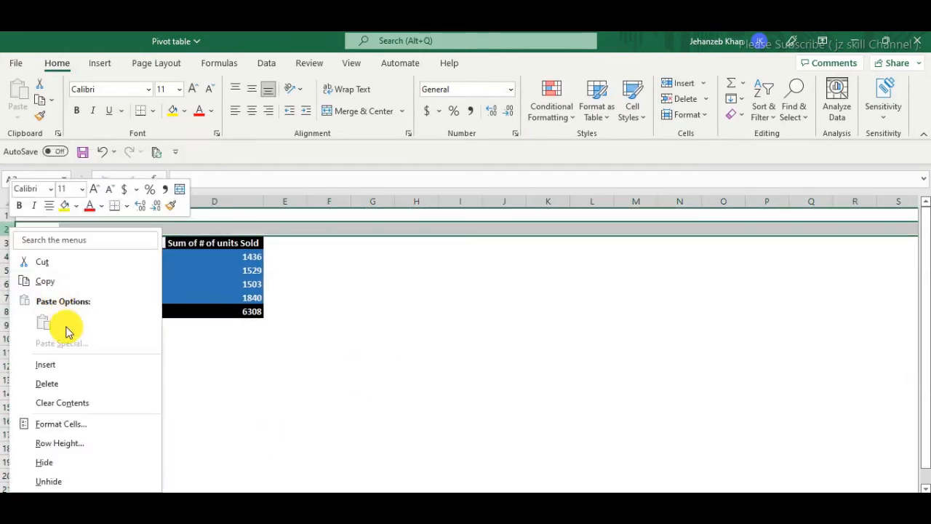
click(62, 368)
click(372, 352)
click(405, 322)
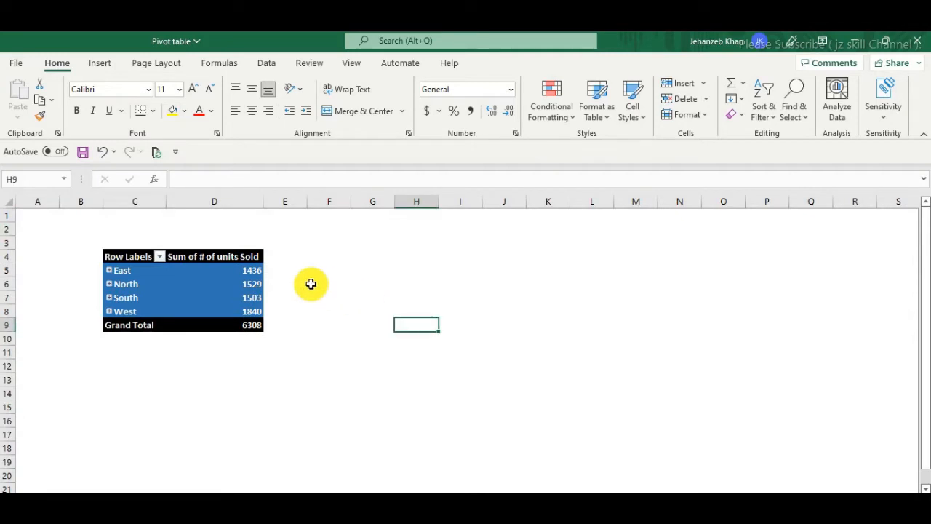
Step: Center the contents of the pivot table's units sold column
click(312, 283)
click(234, 202)
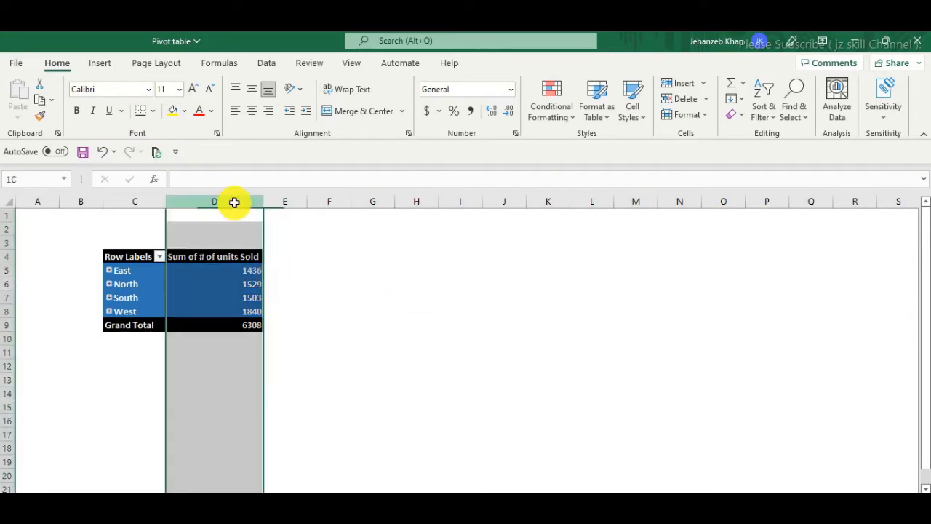
click(250, 112)
click(416, 216)
Step: Change the pivot table's report layout to Outline Form
click(231, 270)
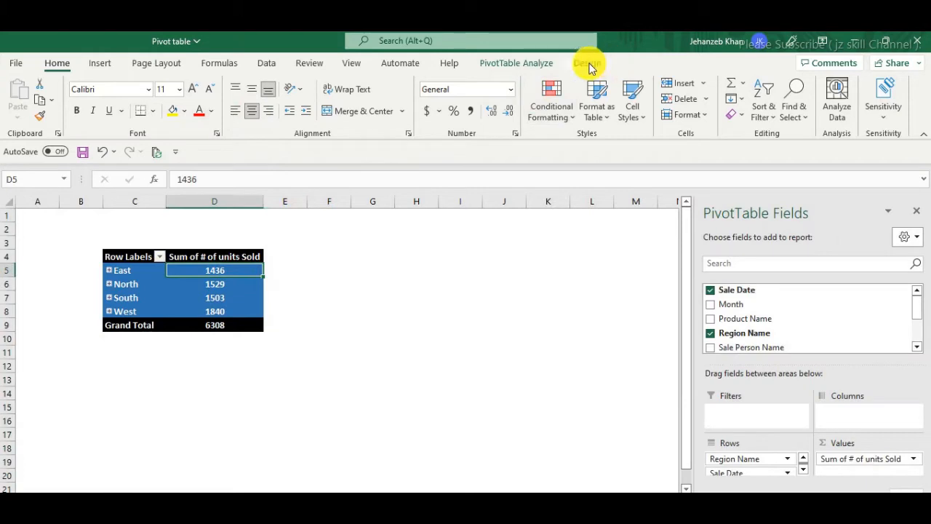
click(531, 64)
click(587, 63)
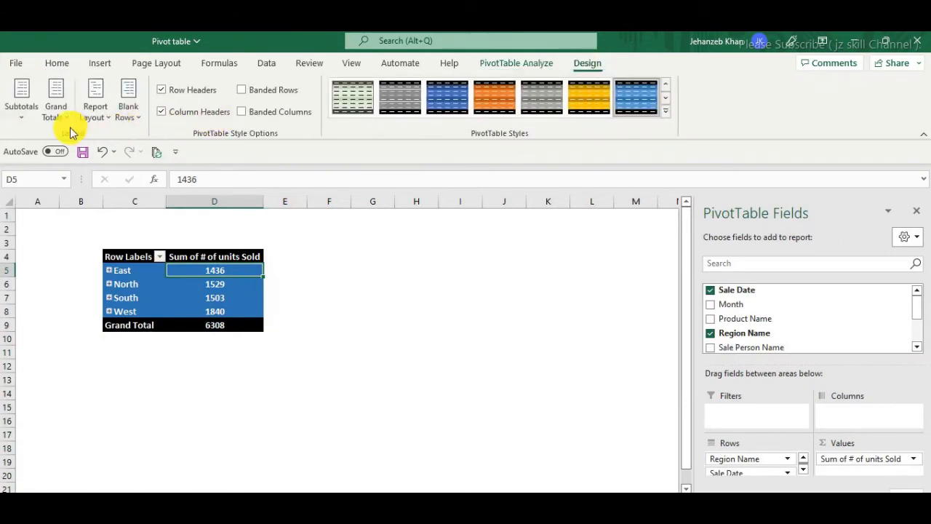
click(97, 111)
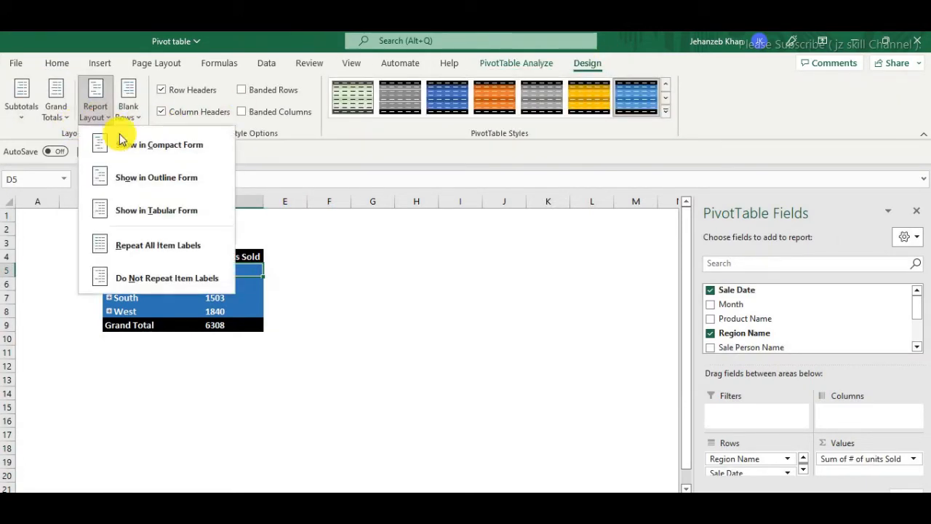
click(189, 182)
click(344, 311)
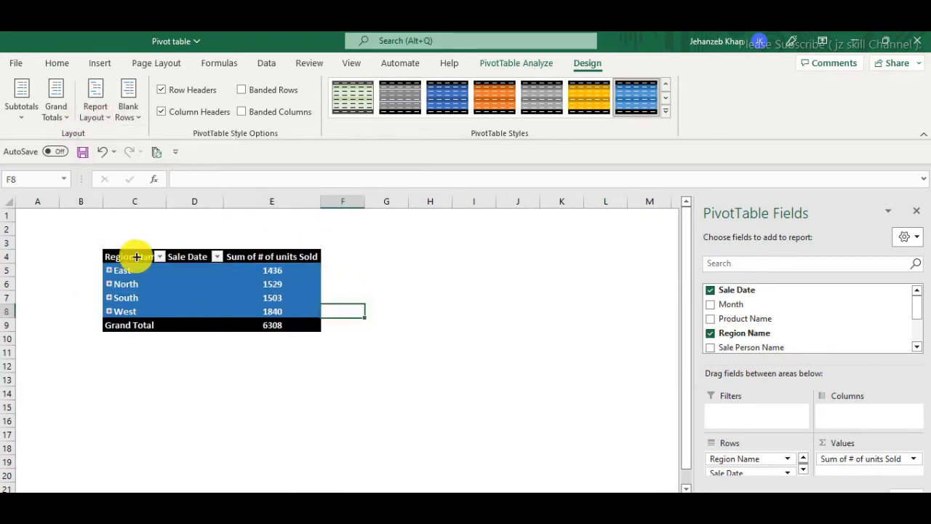
Step: Remove the Sale Date field from the pivot table's Rows area
click(198, 270)
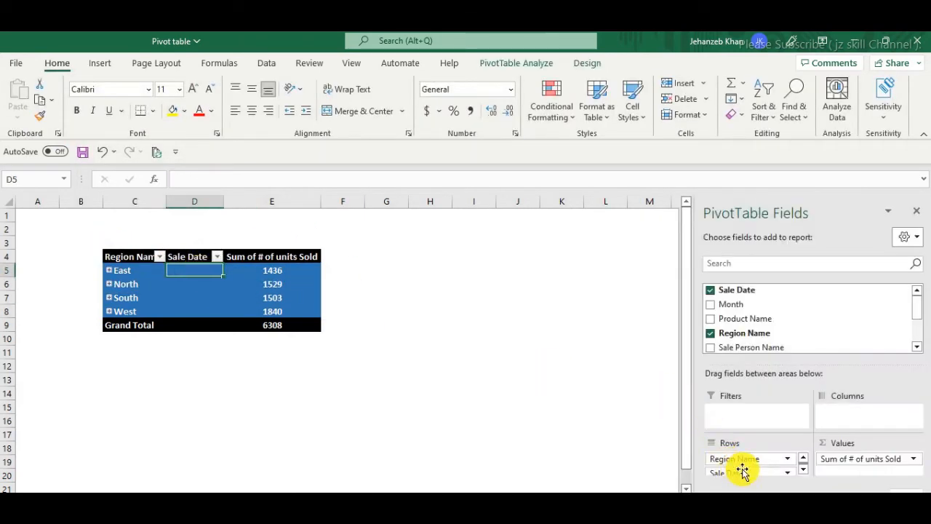
drag(742, 472, 423, 360)
click(397, 391)
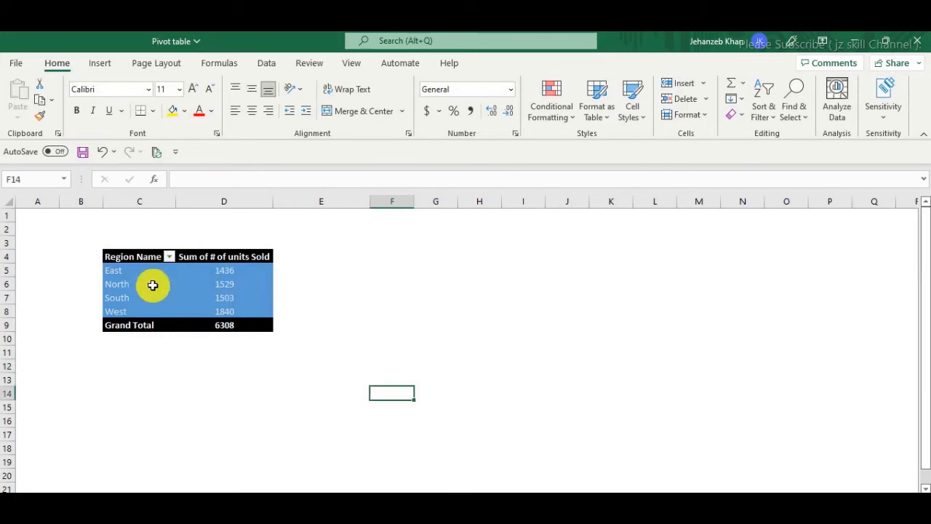
Step: Replace Region Name with the Month field in the pivot table's rows, leaving Sale Date out
click(138, 272)
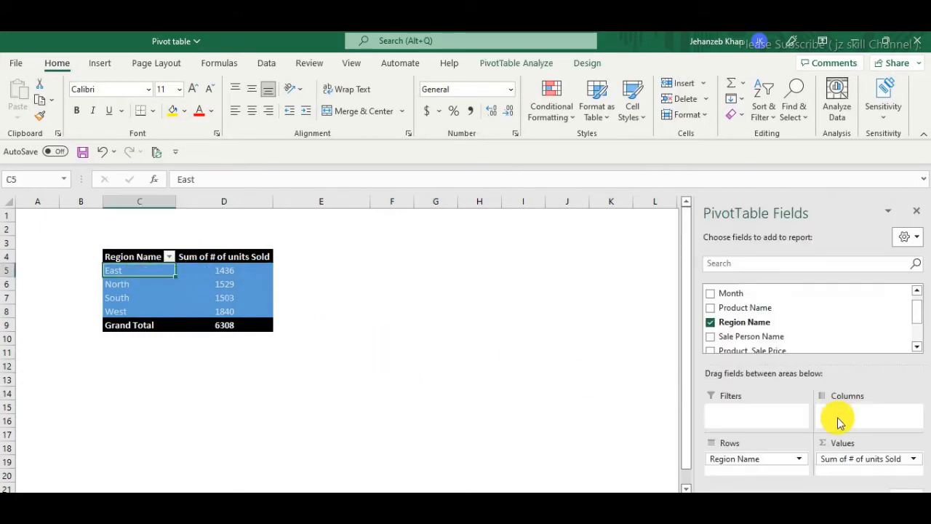
drag(755, 458, 773, 466)
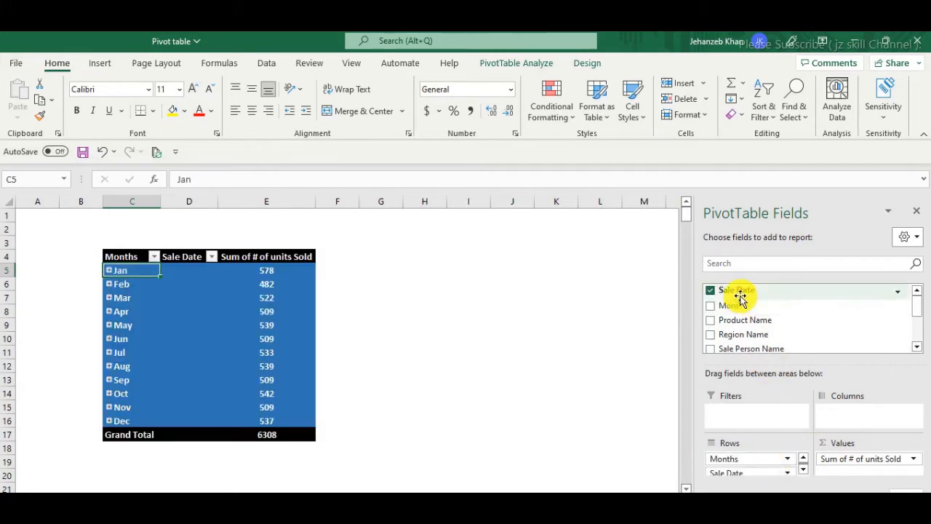
click(711, 291)
drag(732, 306, 810, 306)
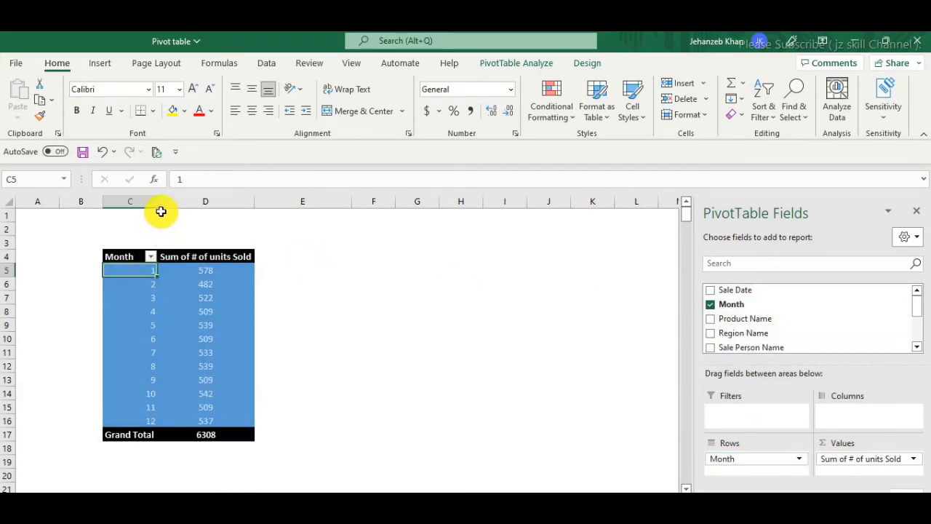
Step: Center the contents of the pivot table's Month column
click(141, 201)
click(252, 111)
click(313, 327)
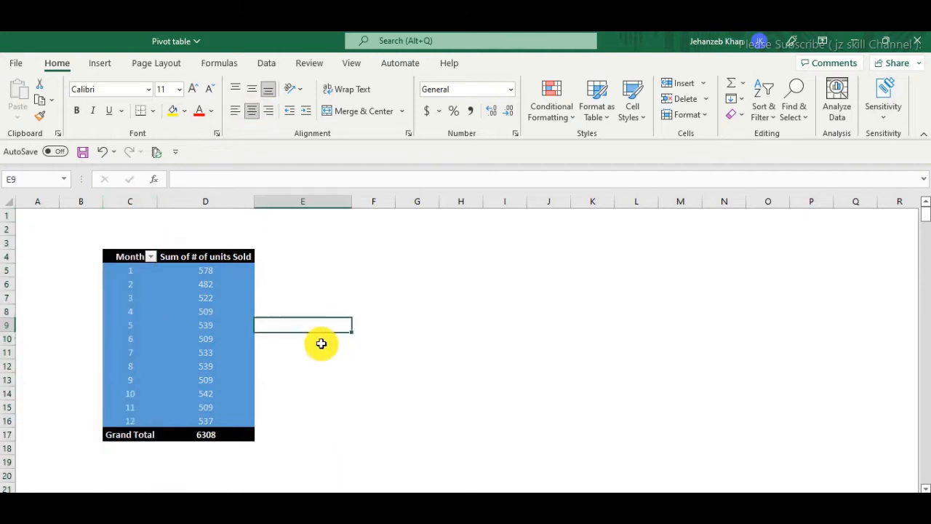
click(305, 366)
click(206, 271)
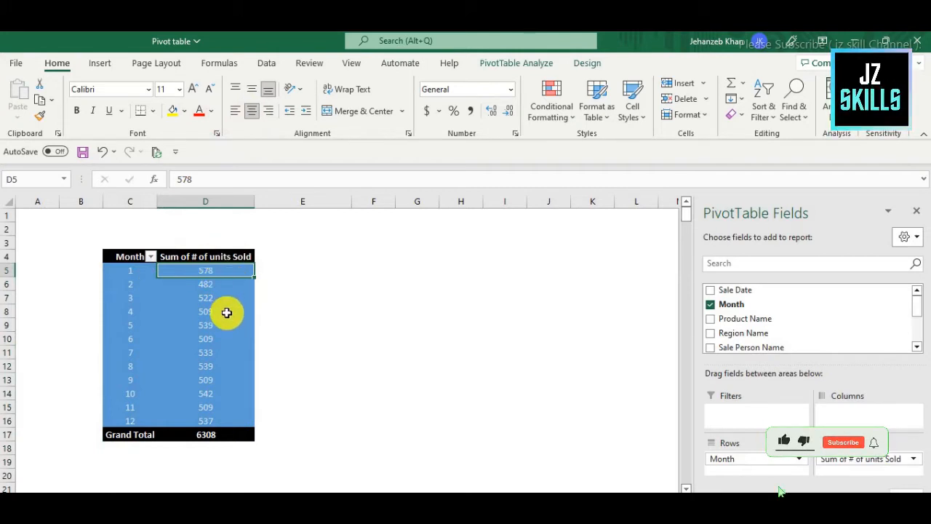
click(355, 310)
click(337, 386)
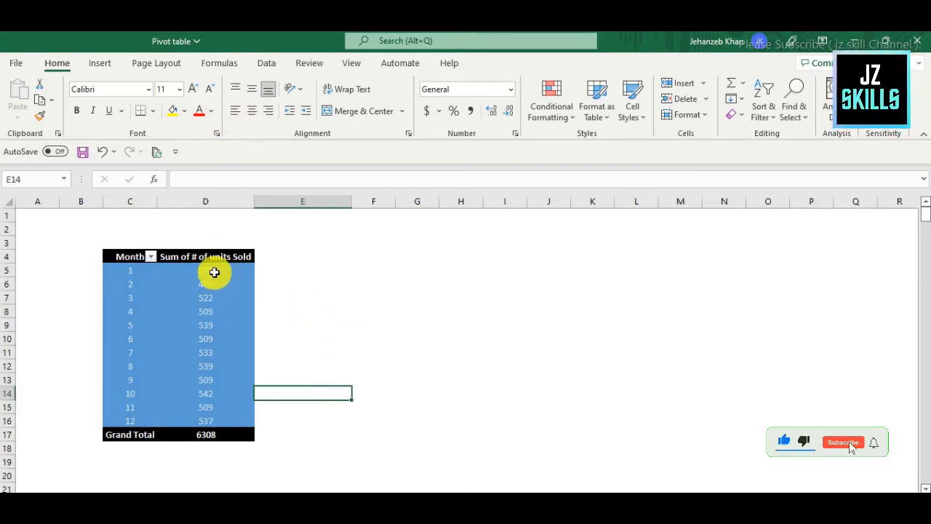
click(213, 271)
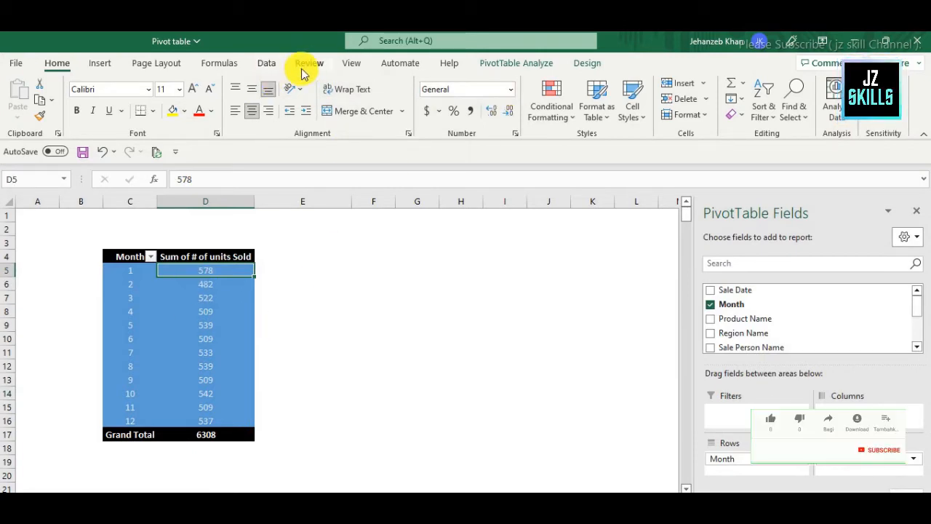
click(231, 284)
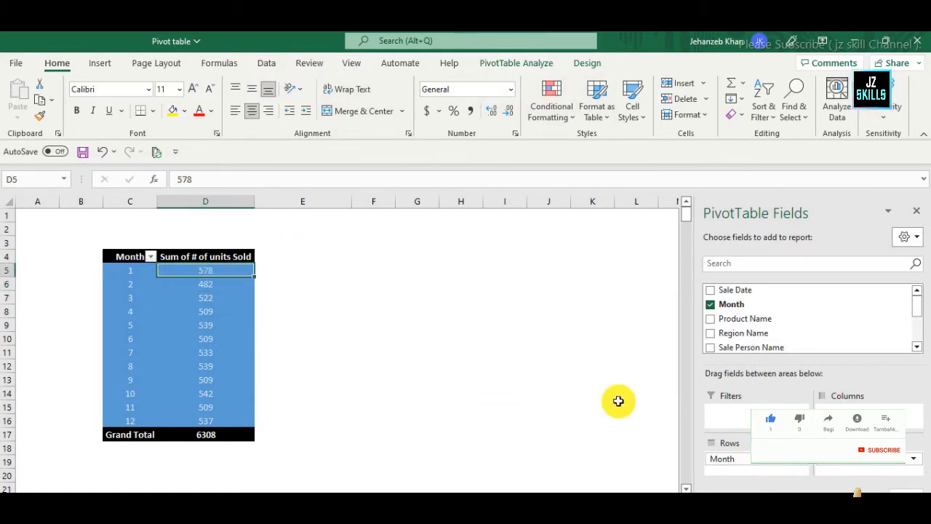
right_click(768, 292)
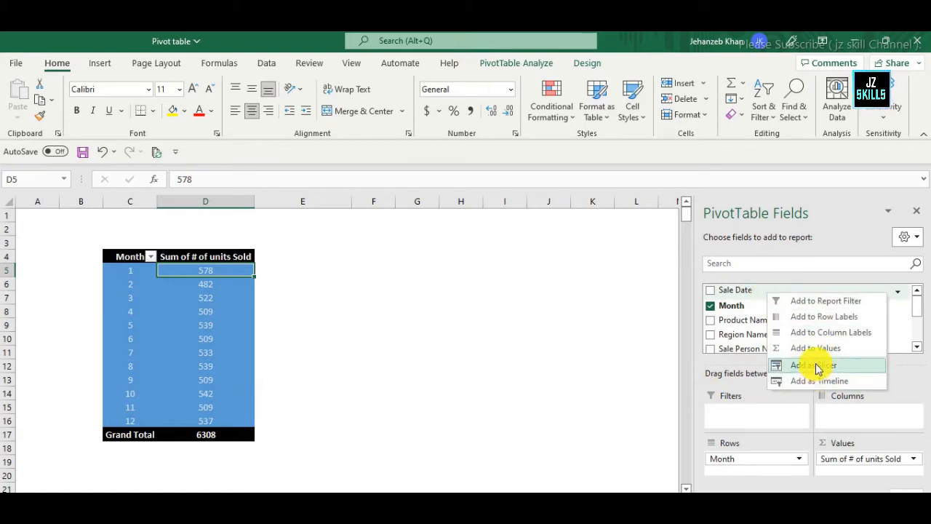
Step: Insert a slicer for the Month field and place it beside the pivot table, starting in column E at row 4
click(229, 324)
click(588, 64)
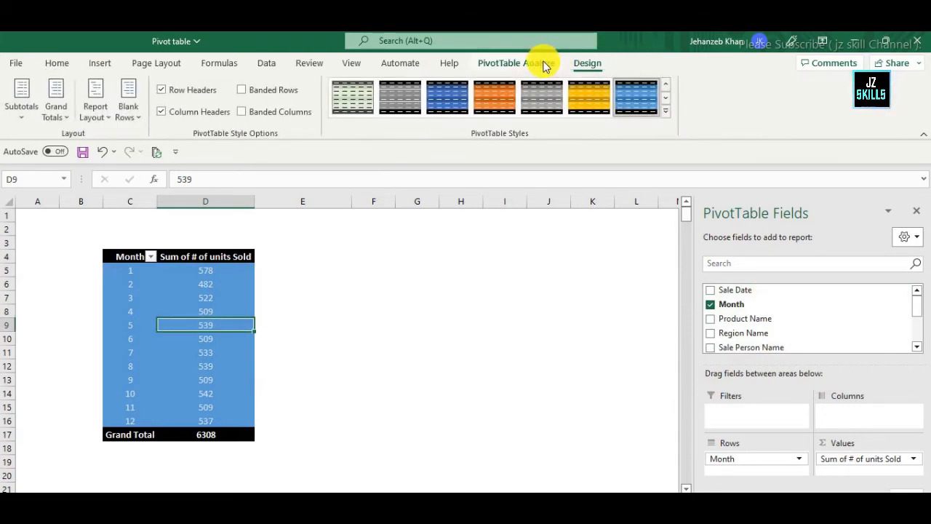
click(544, 64)
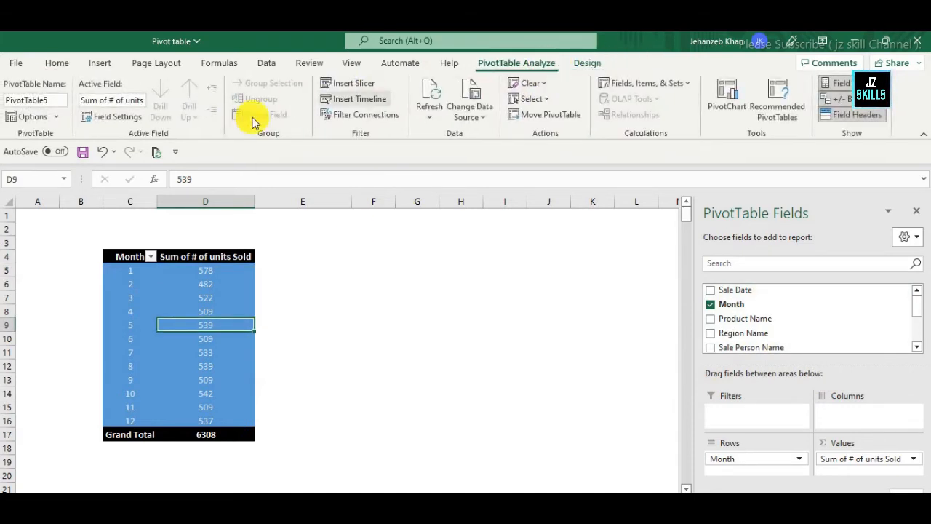
click(364, 85)
drag(707, 174, 461, 217)
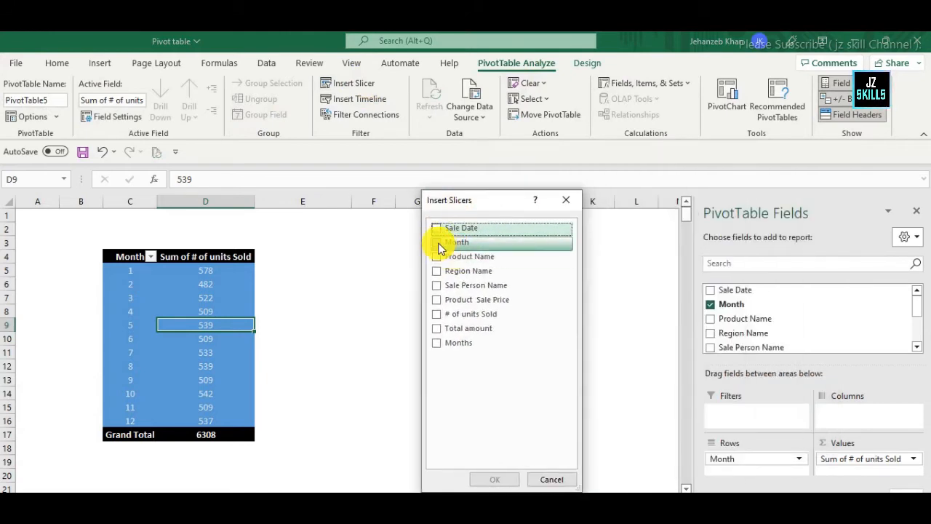
click(437, 242)
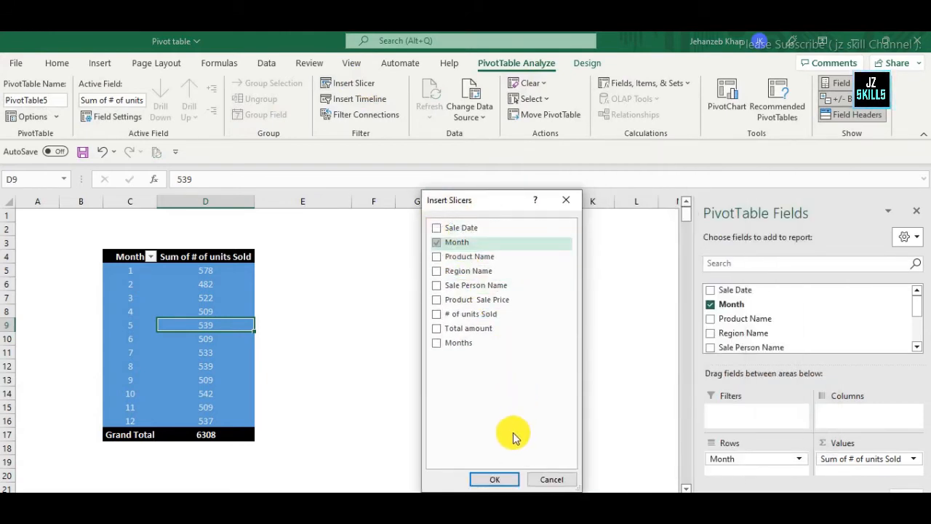
click(492, 480)
drag(353, 281, 336, 259)
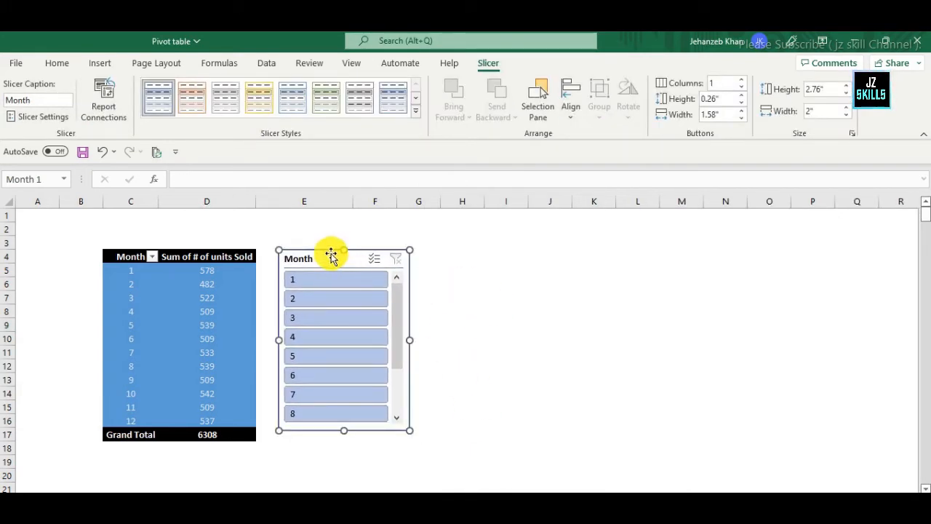
Step: Try the grey and yellow slicer styles, and apply the dark light-blue style matching the pivot table to the Month slicer
click(361, 102)
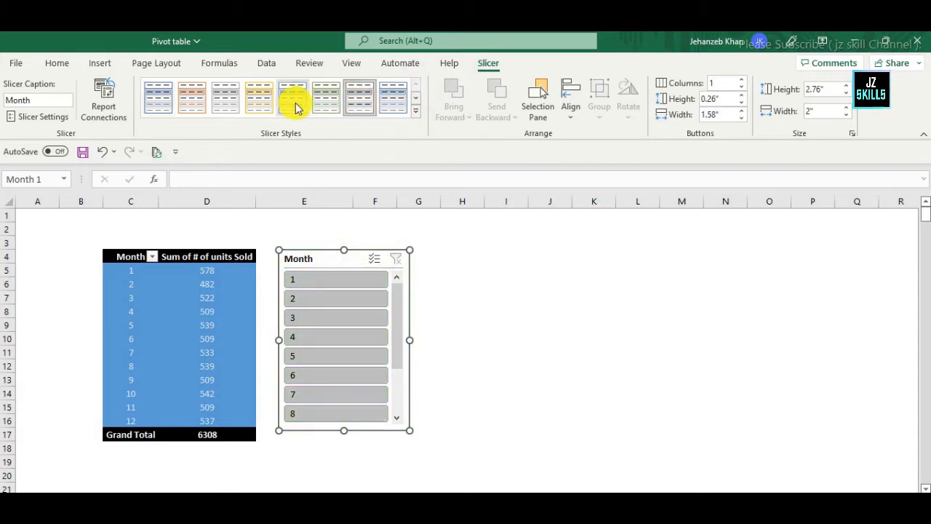
click(257, 107)
click(416, 97)
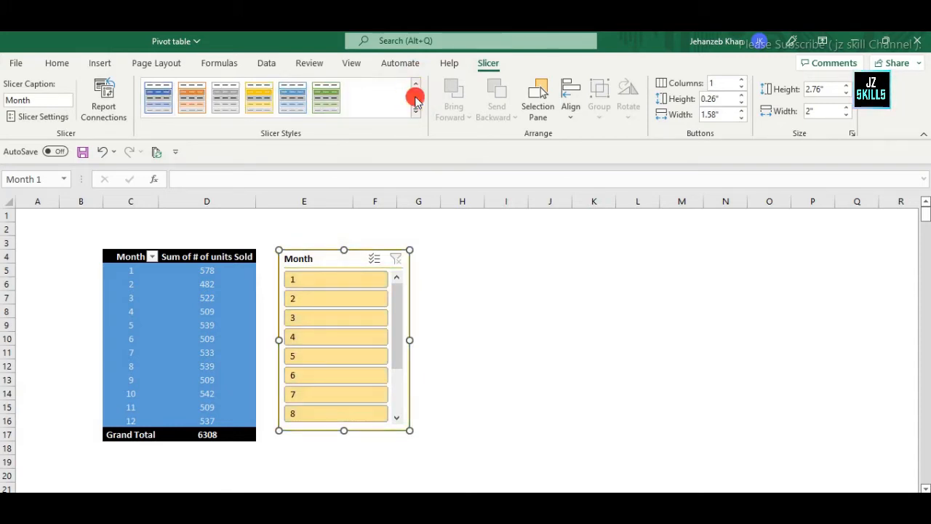
click(321, 106)
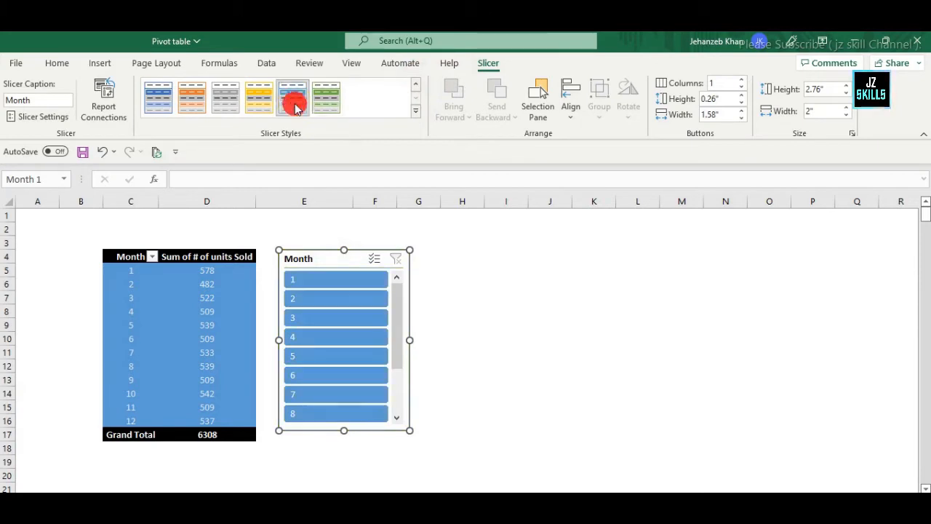
click(295, 108)
click(638, 349)
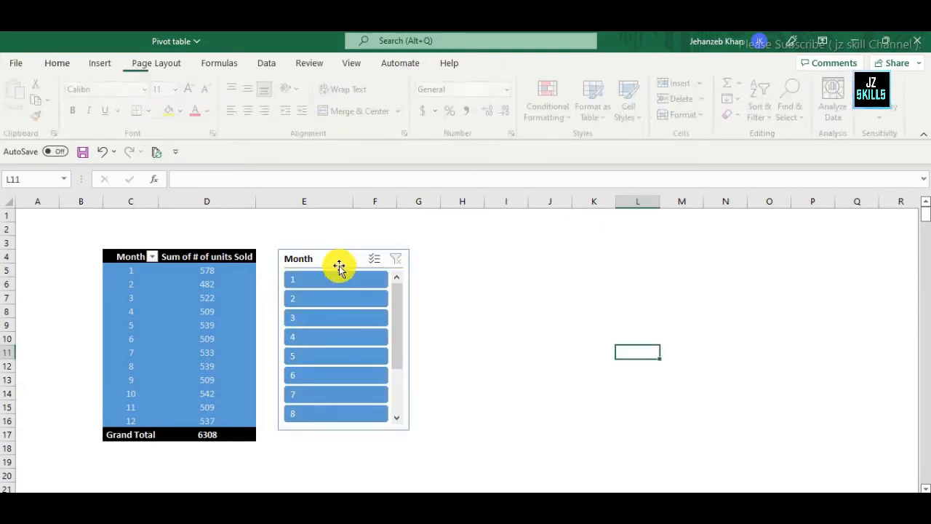
Step: Arrange the Month slicer's buttons in 3 columns and shorten the slicer to about 1.66" high beside the pivot table
click(349, 267)
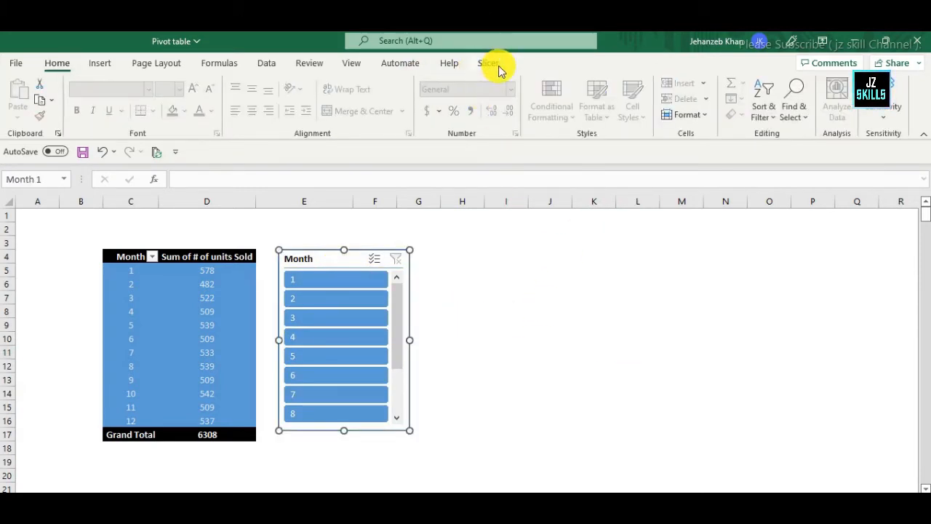
click(488, 63)
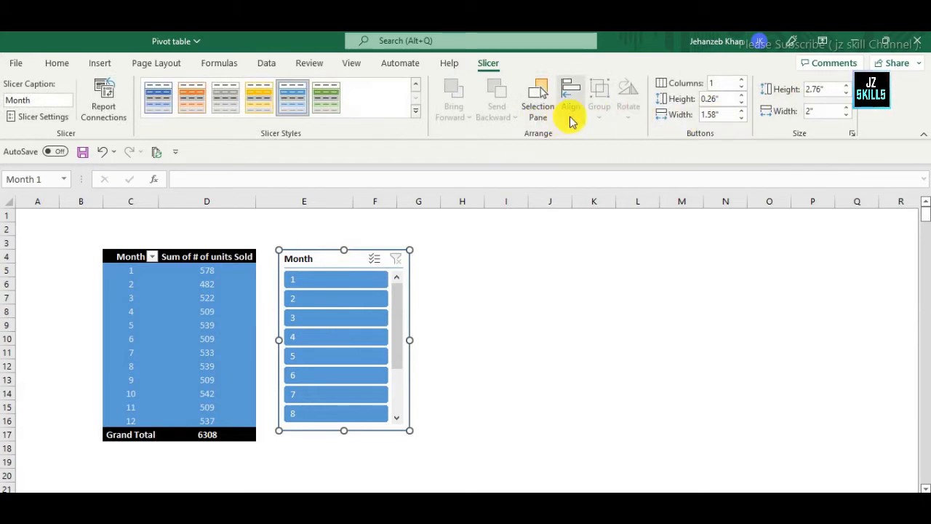
click(742, 80)
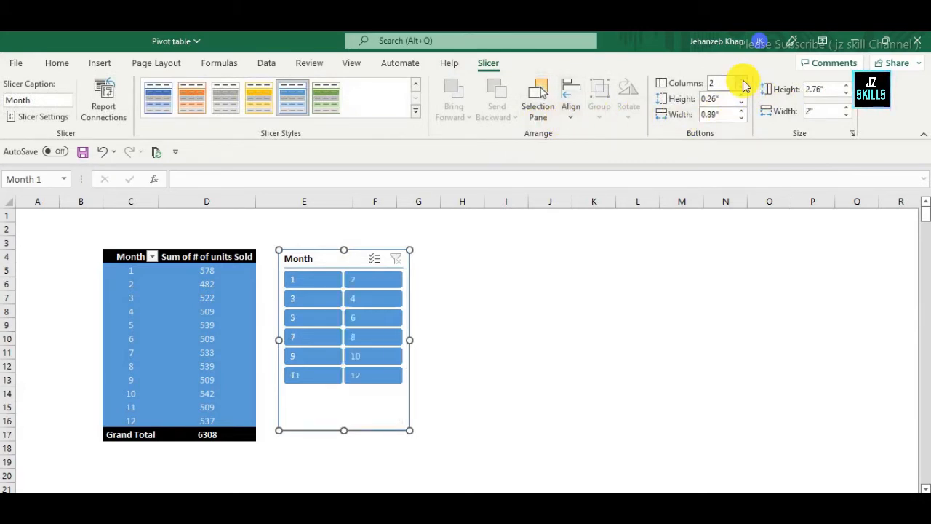
click(742, 80)
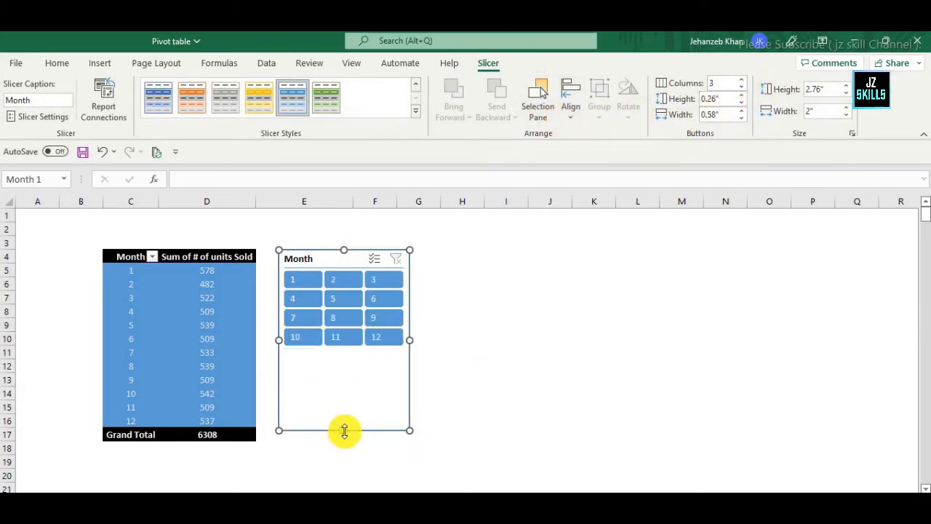
drag(345, 431, 352, 358)
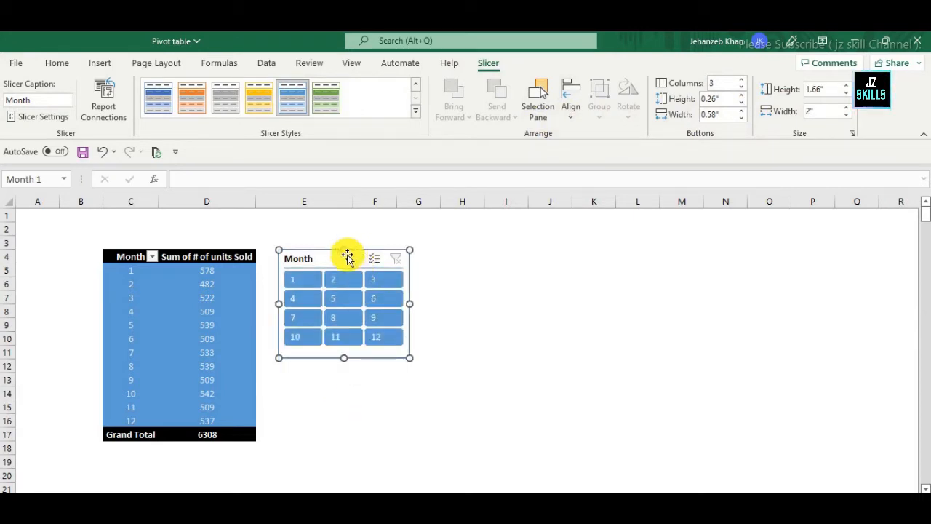
drag(348, 257, 342, 261)
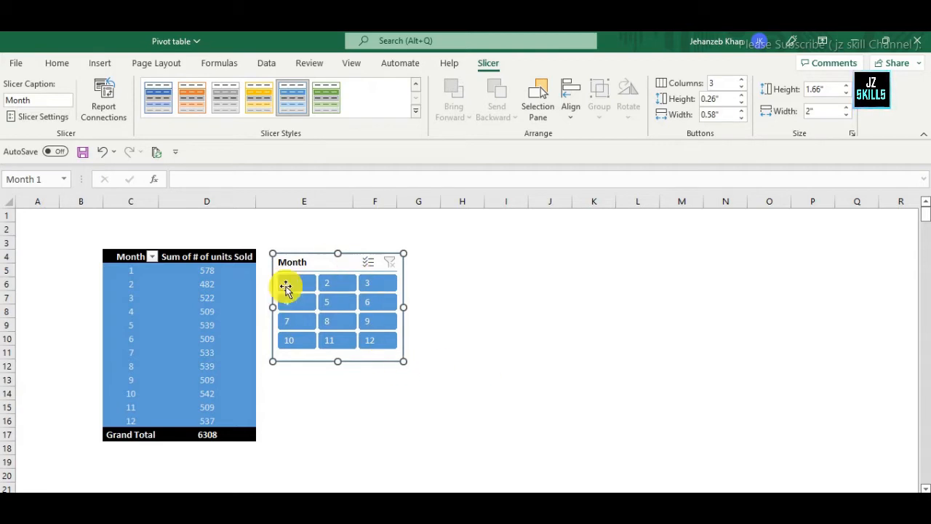
Step: Filter the pivot table through the Month slicer by single months 2, 4, 8, 6 and 1, and clear the filter
click(342, 287)
click(306, 301)
click(340, 324)
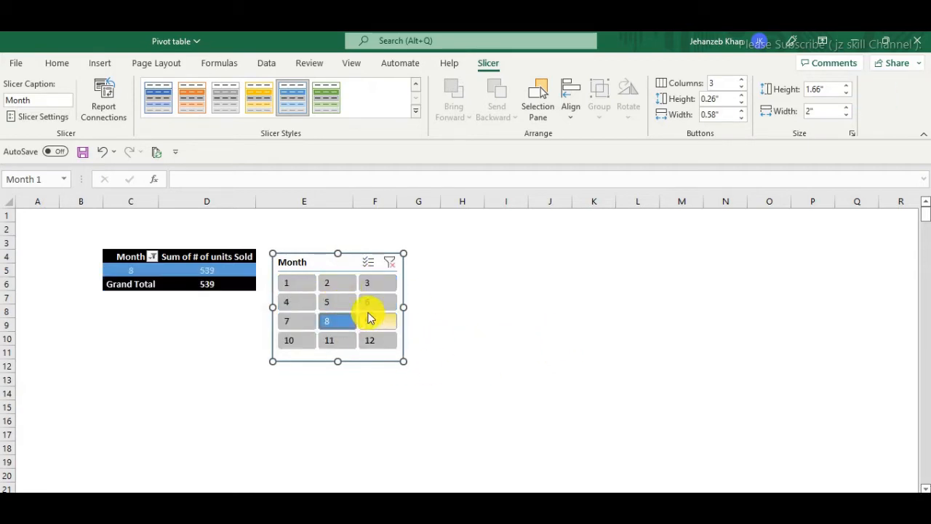
click(370, 301)
click(302, 284)
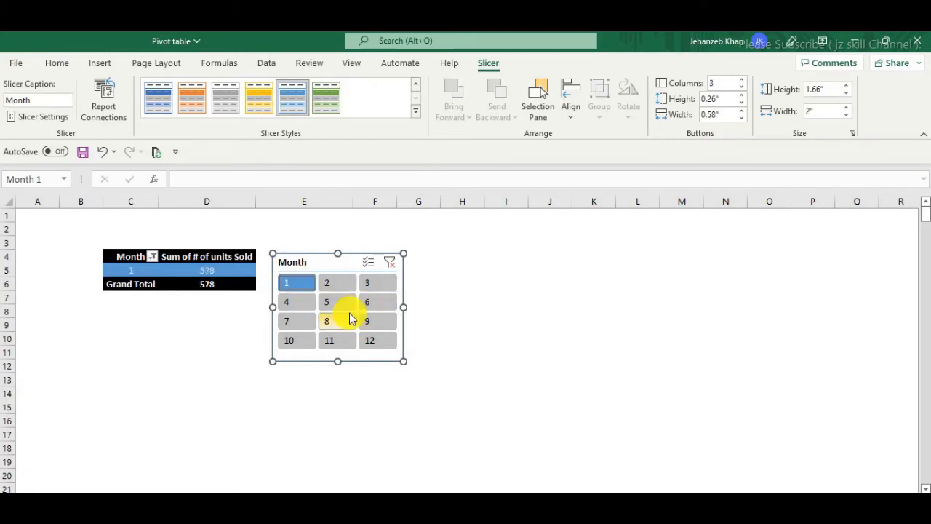
click(390, 262)
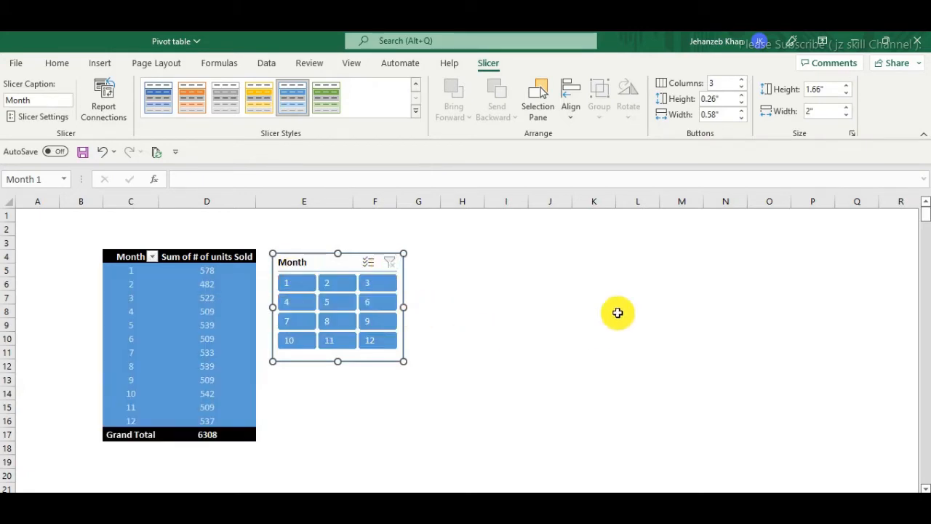
click(521, 351)
click(494, 405)
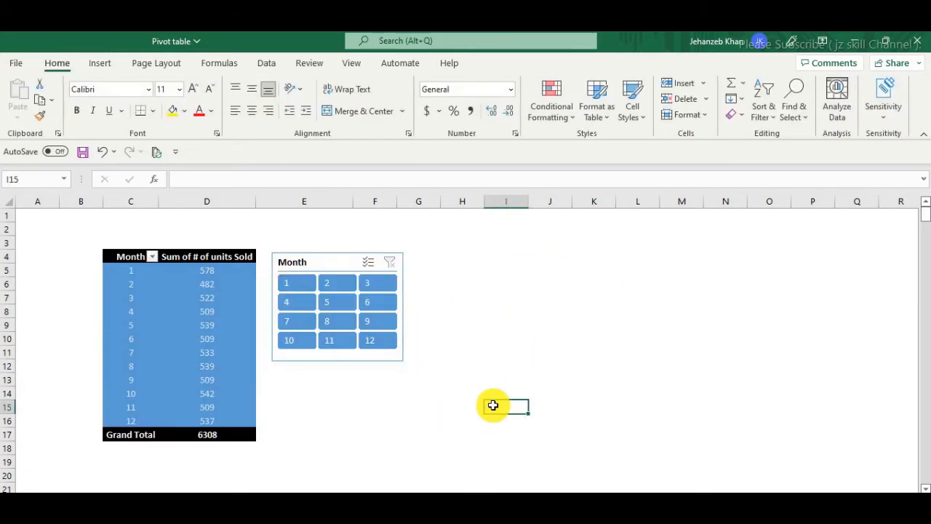
Step: Insert a timeline for the pivot table's Sale Date field and place it beside the Month slicer, around column G
click(327, 264)
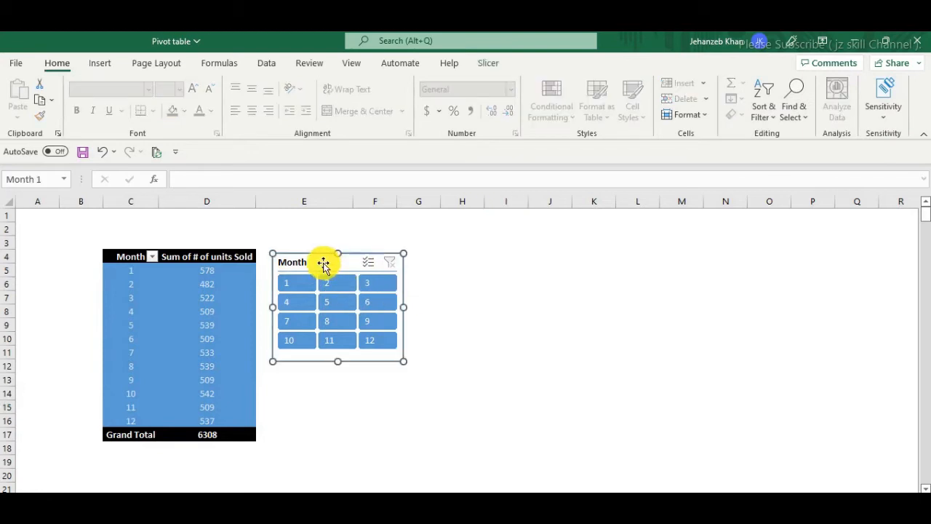
click(184, 285)
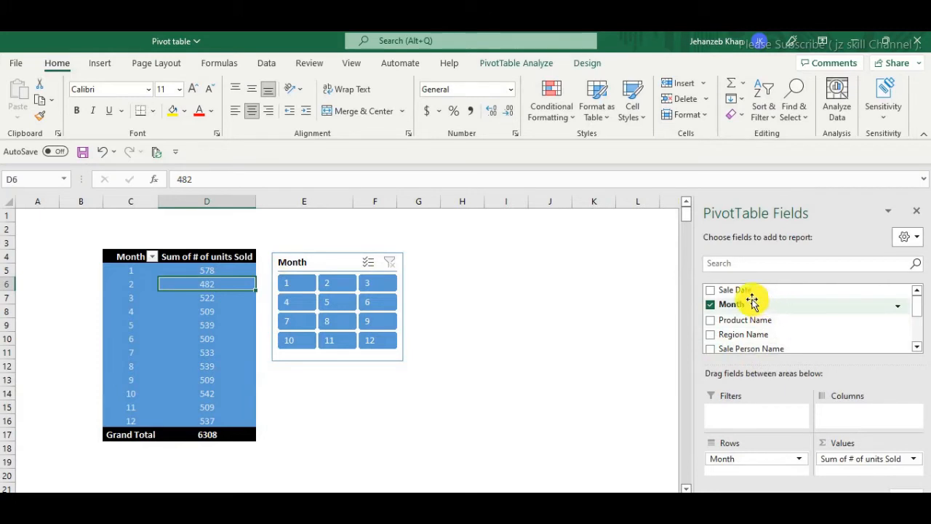
right_click(780, 290)
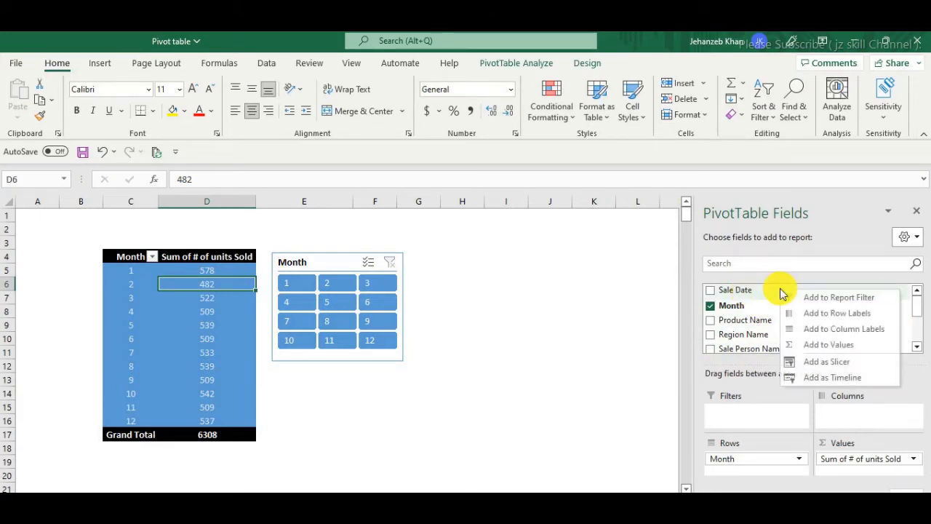
click(834, 380)
drag(319, 317, 495, 277)
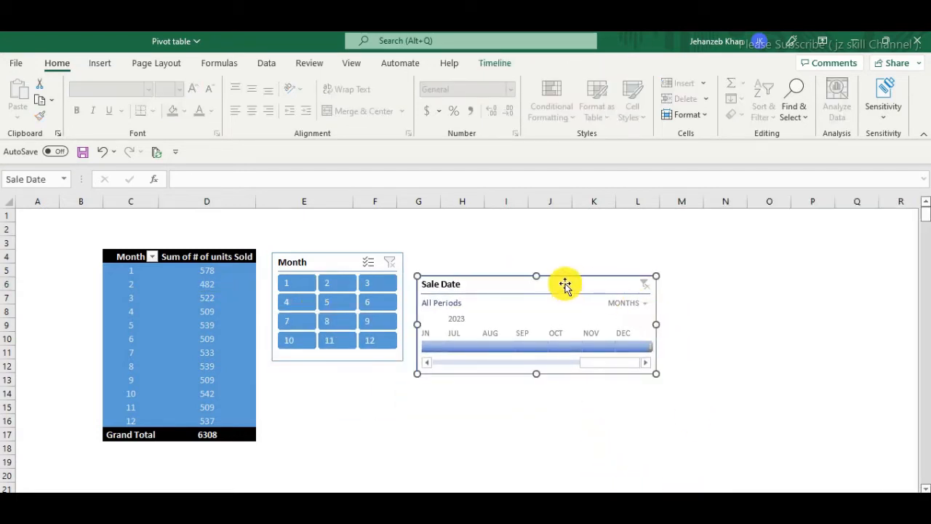
Step: Widen the Sale Date timeline to about 5.25", line it up with row 4 beside the Month slicer, and show its months from January 2022
drag(566, 285, 585, 269)
click(594, 407)
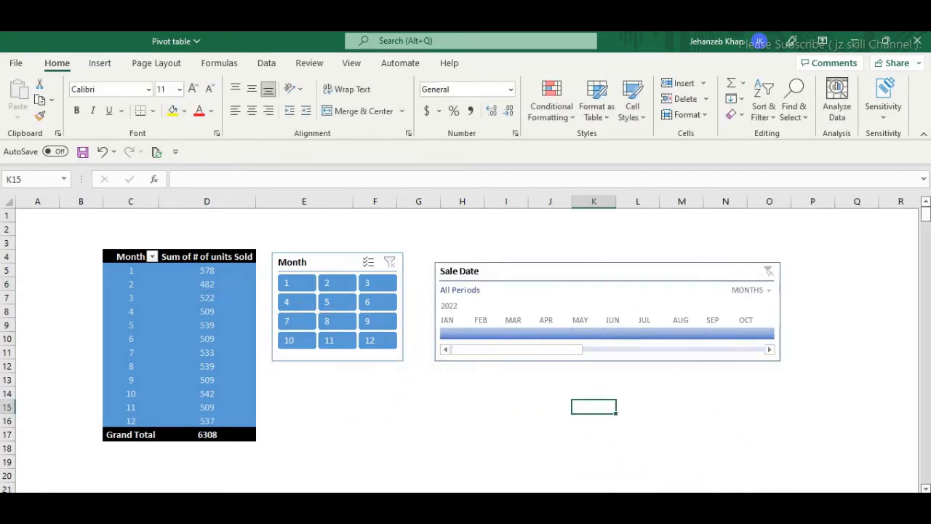
drag(517, 270, 511, 262)
drag(560, 348, 477, 354)
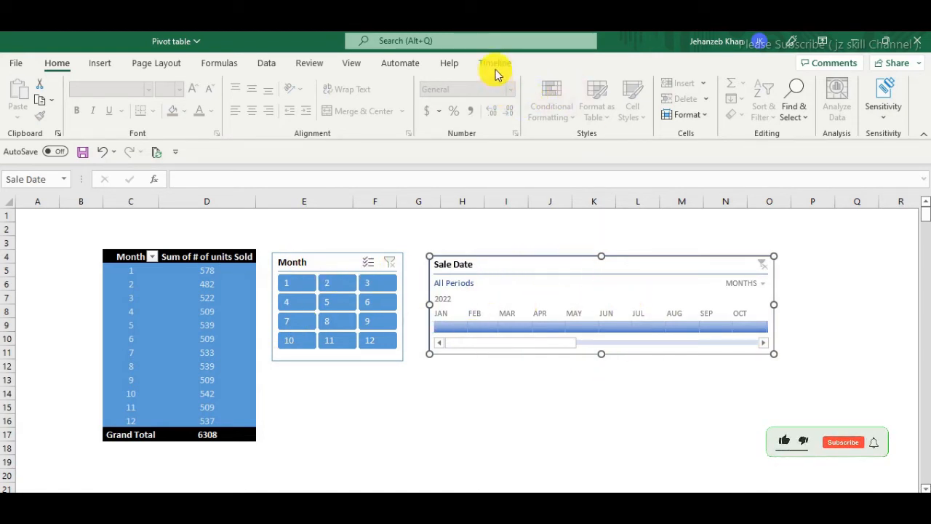
Step: Try the yellow and dark green timeline styles on the Sale Date timeline
click(317, 256)
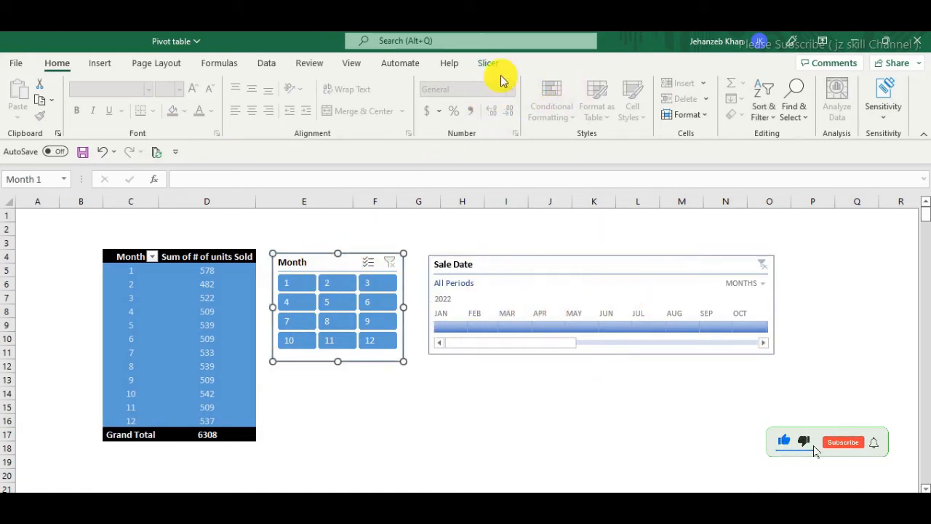
click(507, 262)
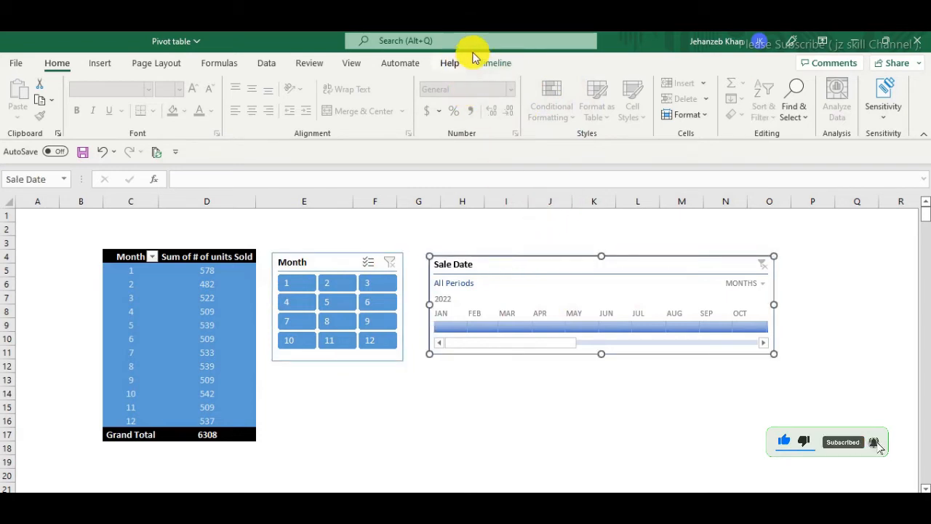
click(490, 64)
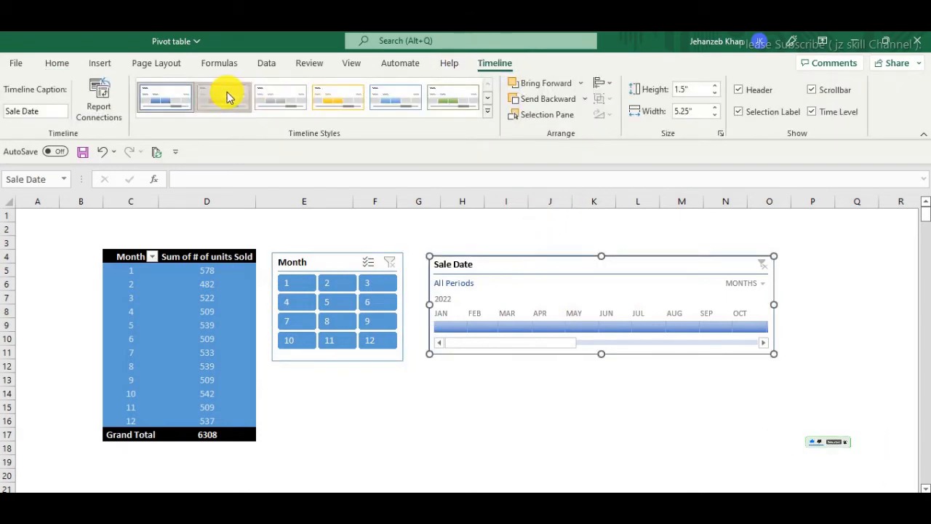
click(331, 97)
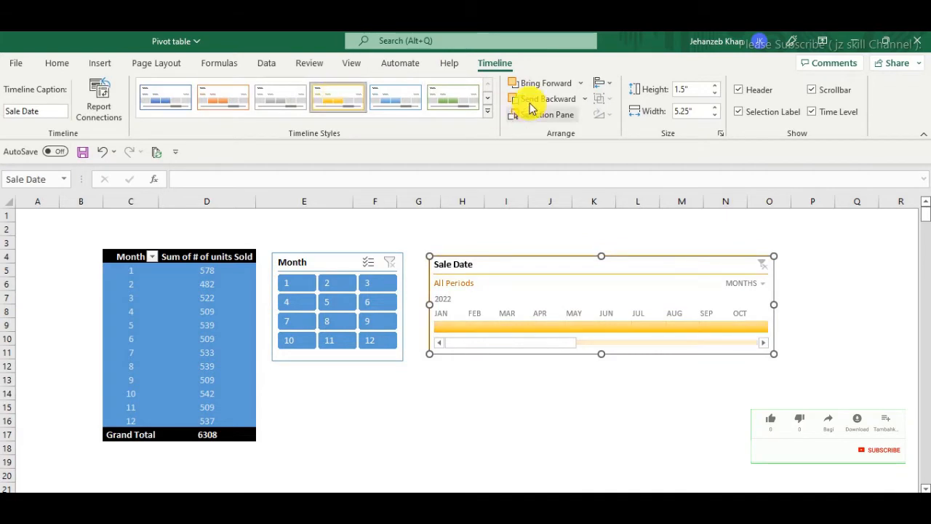
click(457, 102)
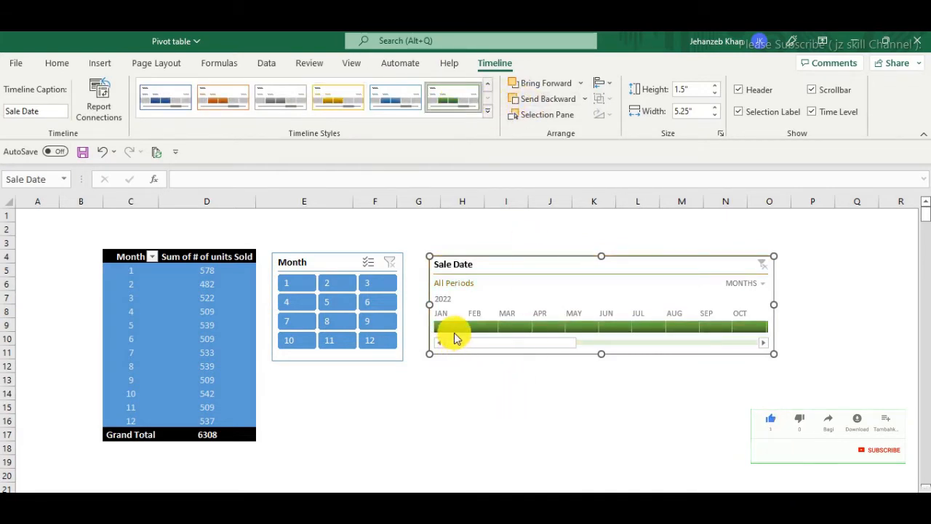
Step: Filter the pivot table by January 2022 on the timeline and by month 1 on the Month slicer, clearing each filter
click(452, 325)
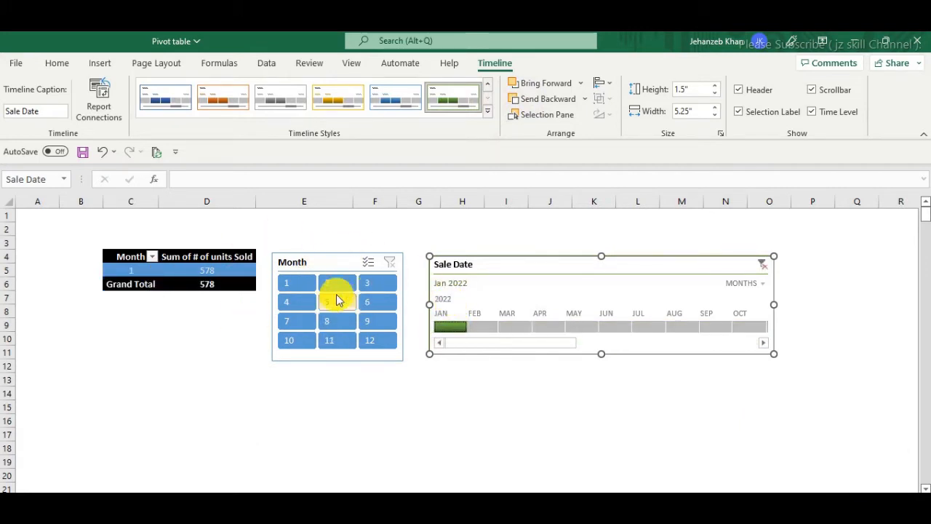
click(763, 263)
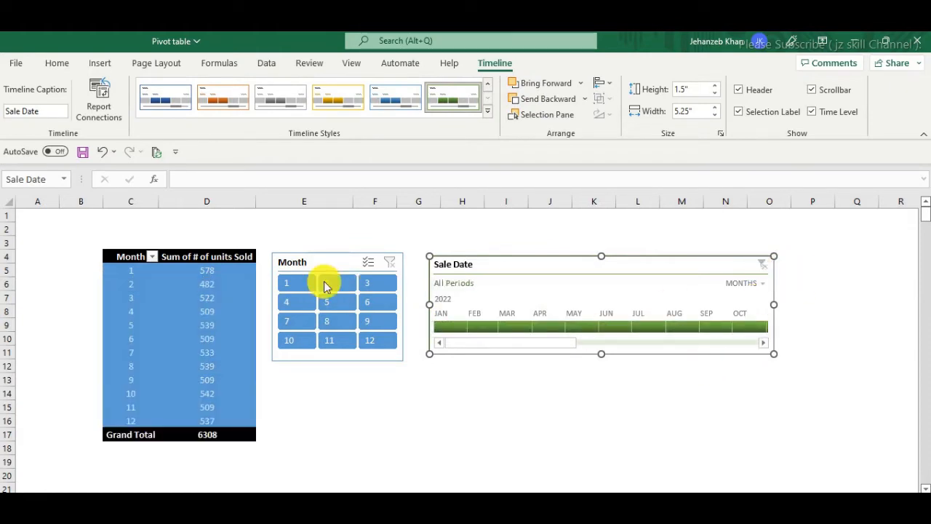
click(307, 286)
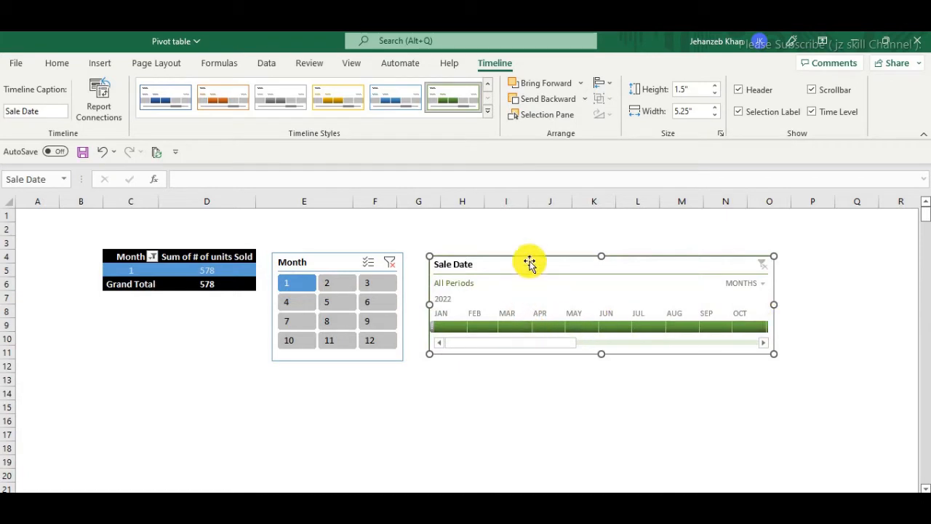
mouse_move(774, 354)
mouse_down()
mouse_move(810, 361)
mouse_move(782, 356)
mouse_up()
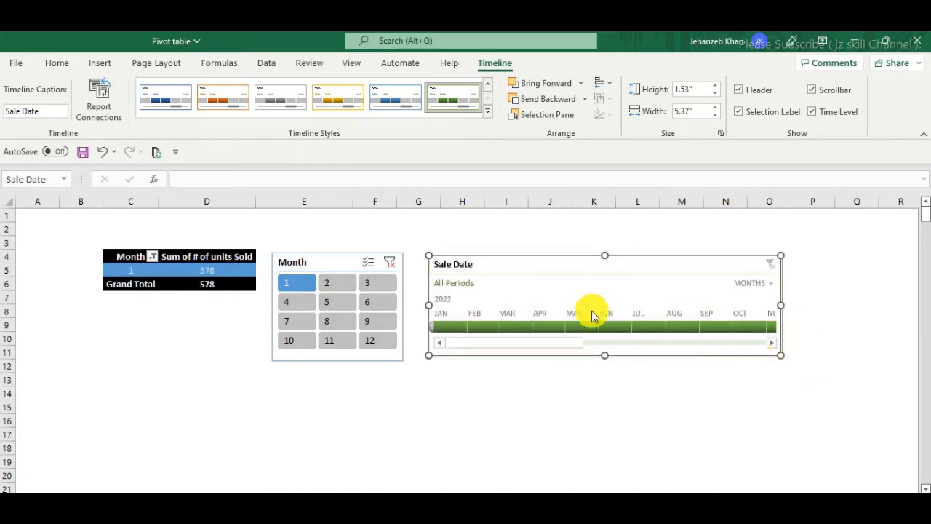
click(306, 263)
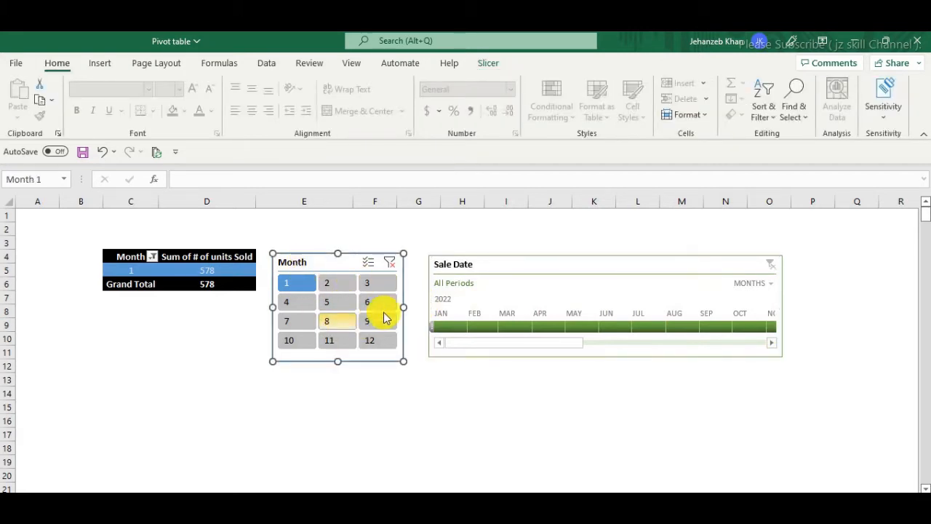
click(391, 266)
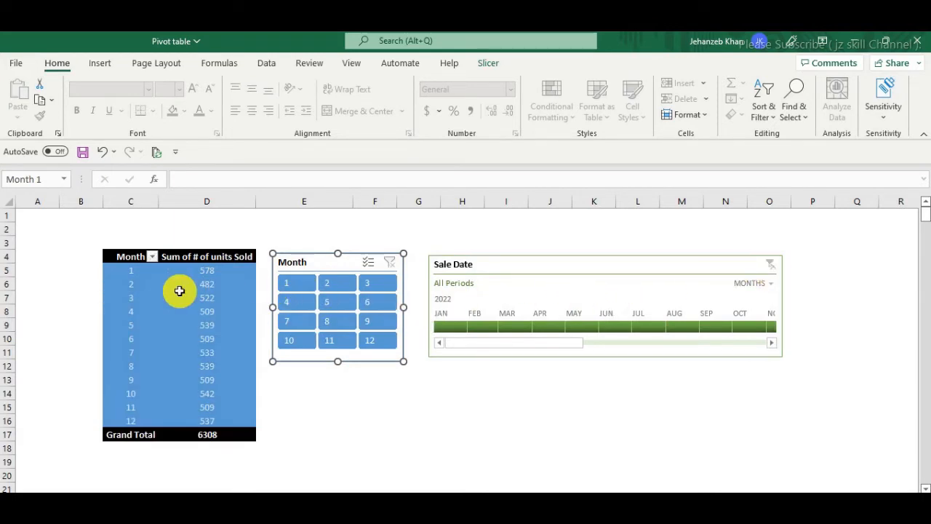
Step: Try the dark blue timeline style and apply the dark orange style to the Sale Date timeline
click(567, 266)
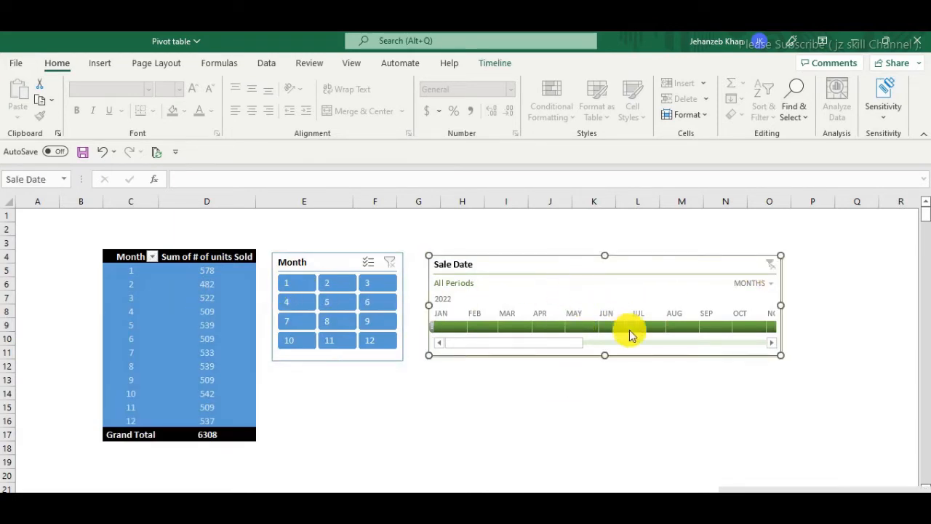
click(495, 64)
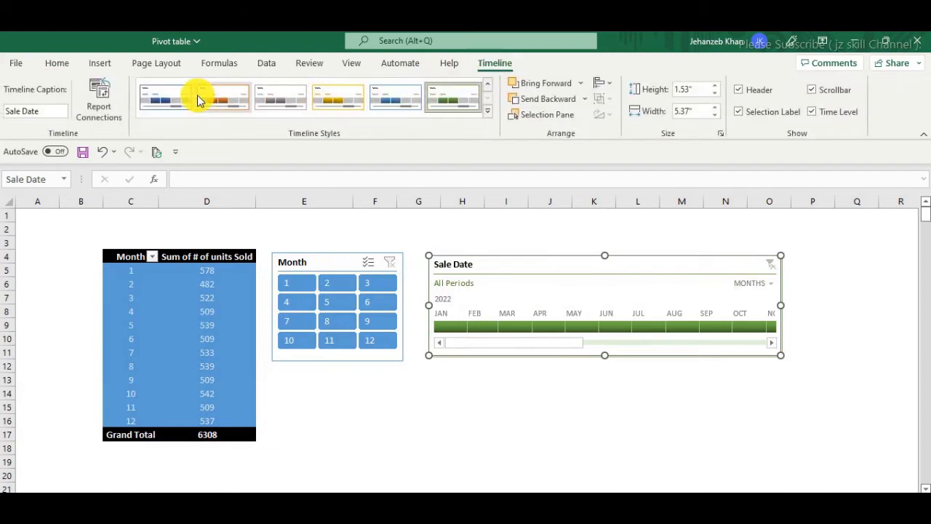
click(181, 100)
click(234, 99)
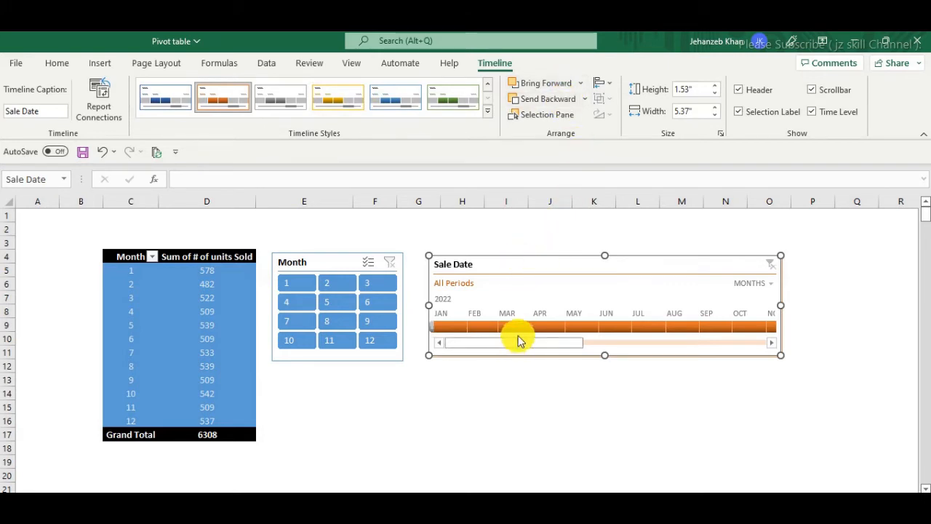
click(504, 388)
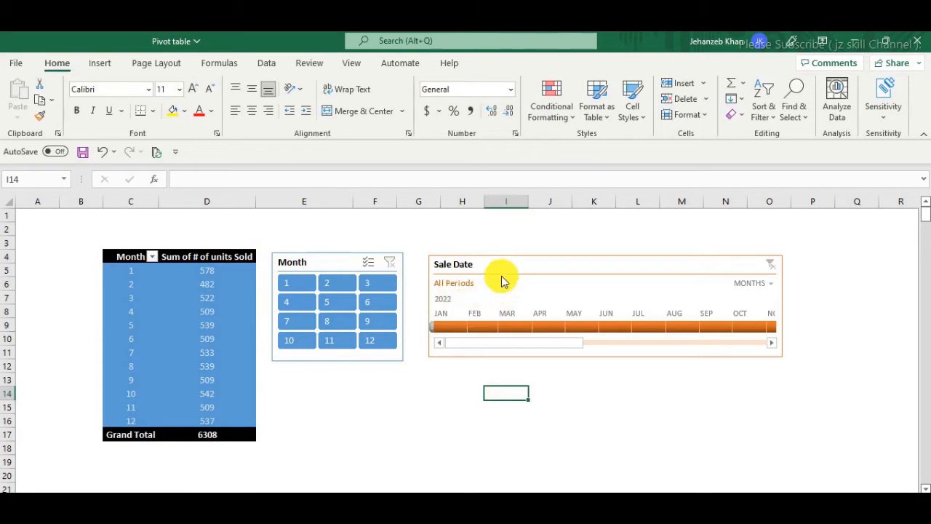
Step: Set the Sale Date timeline's height to 1.9" and its width to 5.6"
click(528, 262)
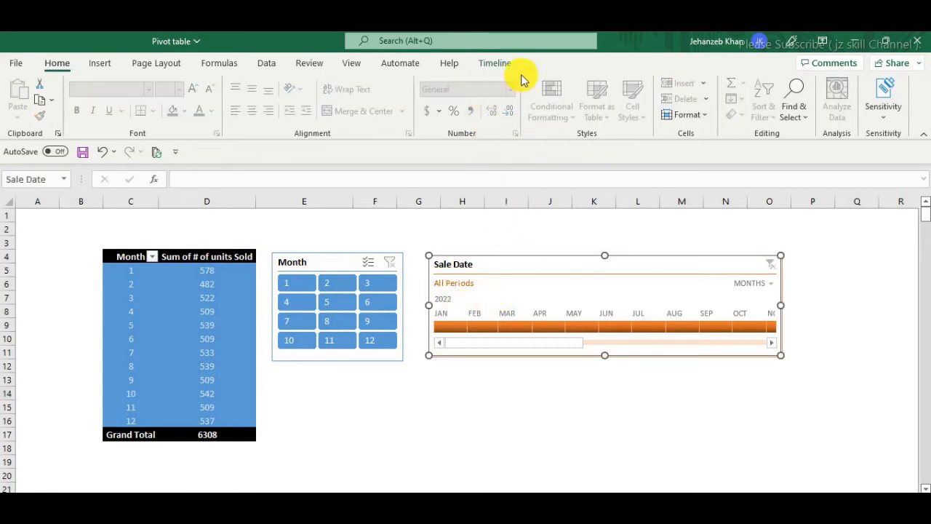
click(485, 62)
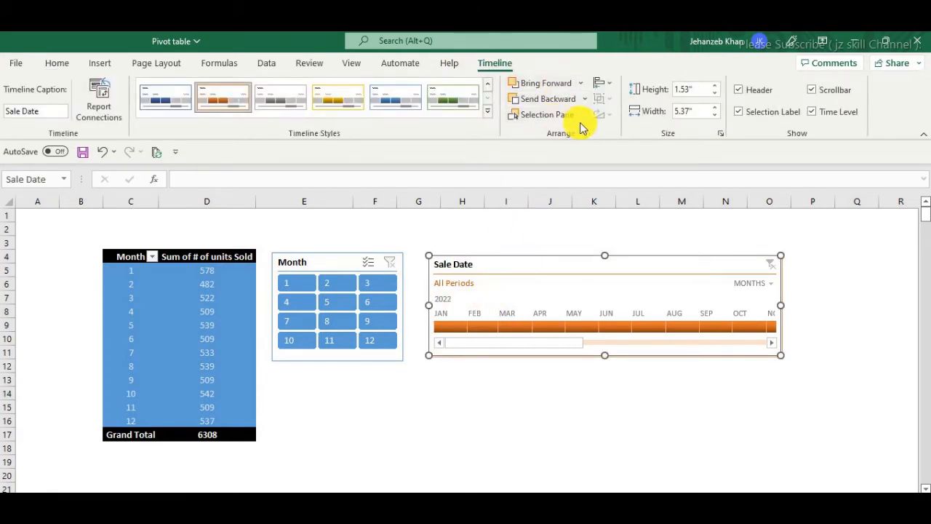
click(609, 83)
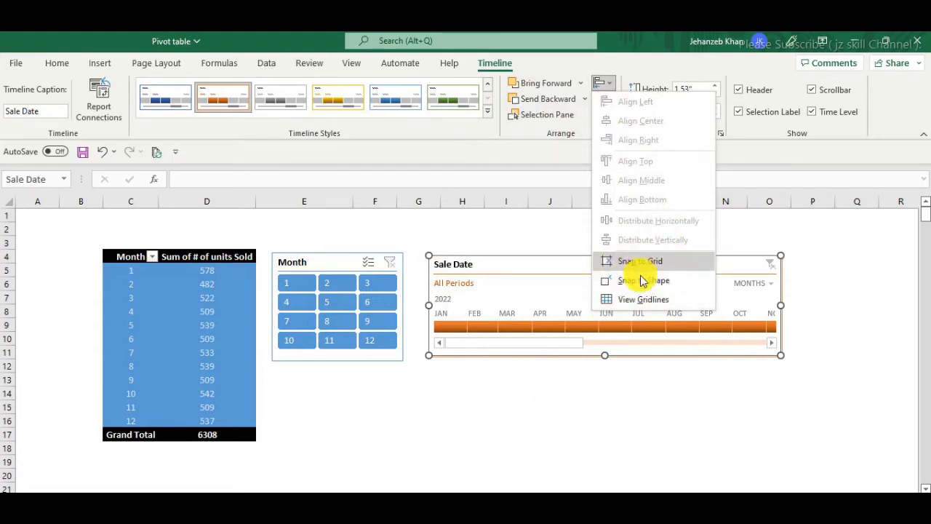
click(579, 400)
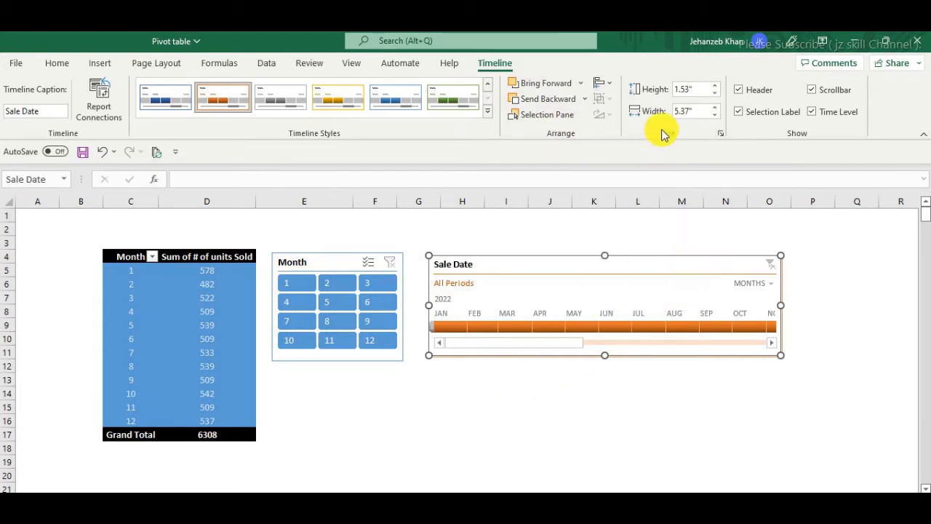
click(714, 85)
click(715, 85)
click(715, 85)
click(715, 85)
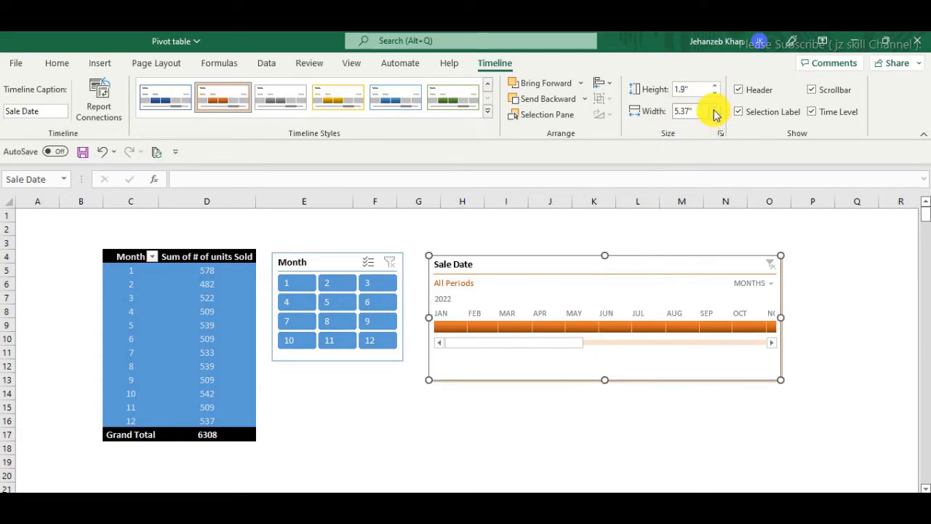
click(714, 108)
click(715, 108)
click(714, 108)
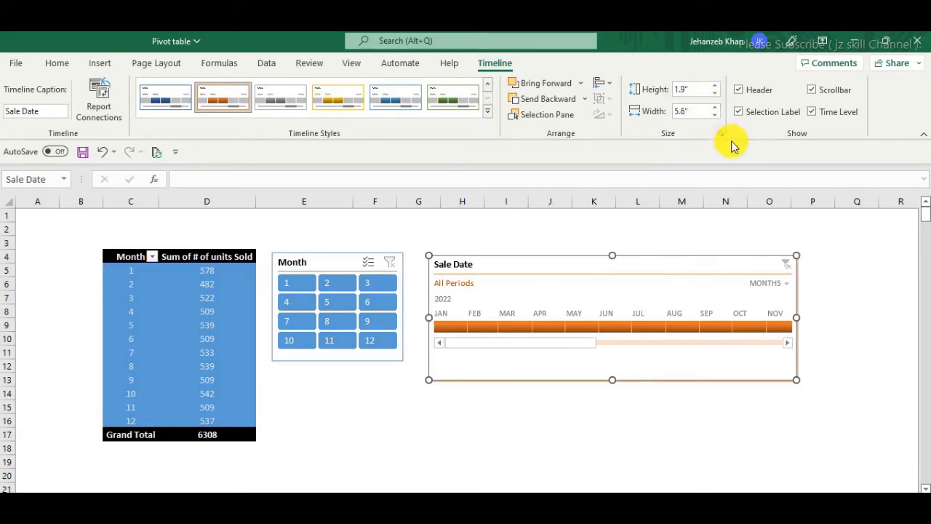
Step: Hide and restore the header and selection label of the Sale Date timeline
click(739, 89)
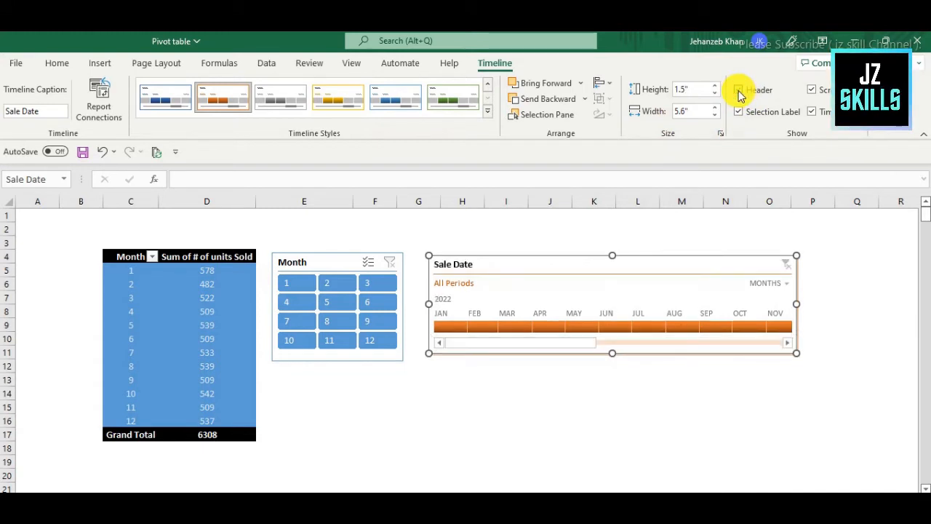
click(740, 89)
click(739, 111)
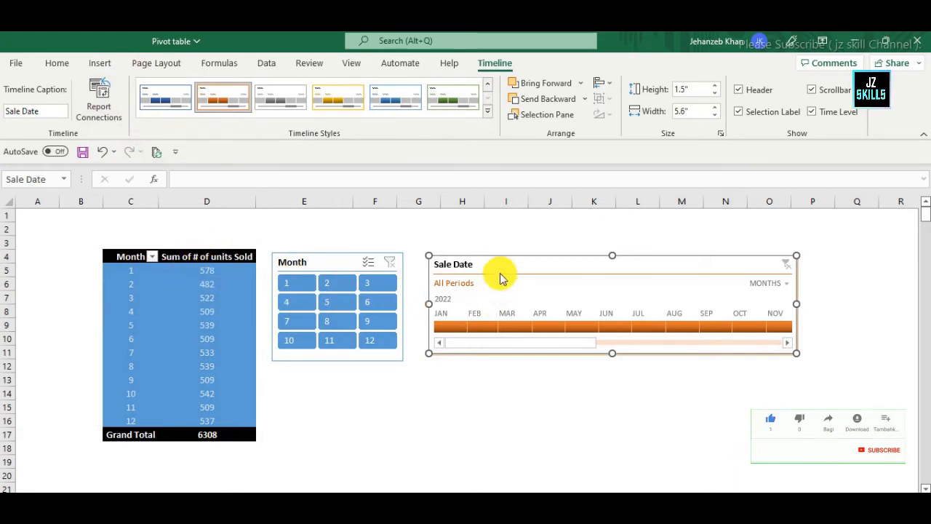
Step: Move the Sale Date timeline level with the top of the Month slicer and filter the pivot table to January 2022
drag(499, 263, 493, 260)
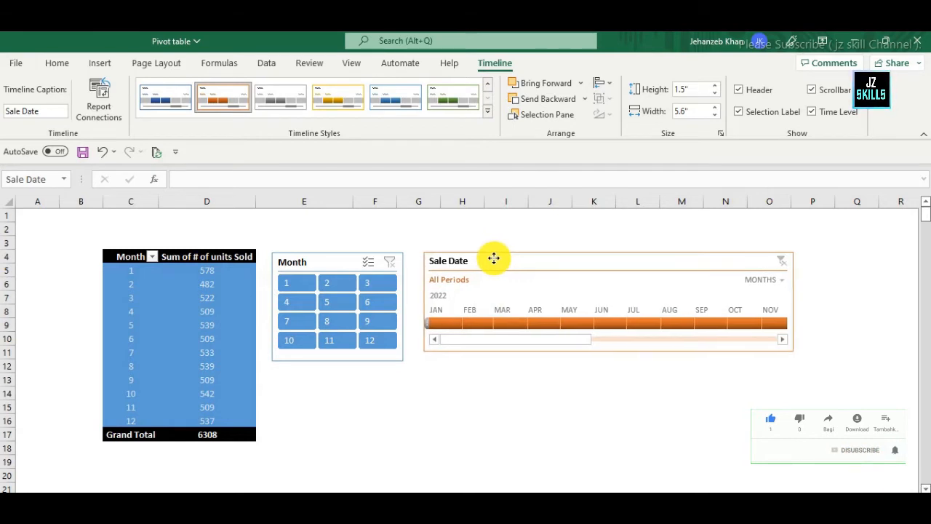
click(459, 324)
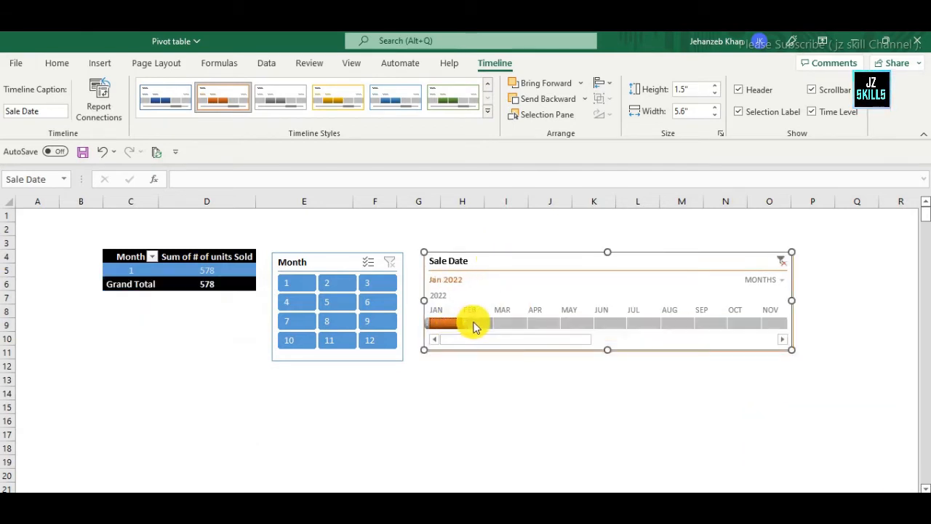
Step: Filter the pivot table to March 2022 and January 2022 with the Sale Date timeline, and clear the timeline filter
drag(509, 327, 511, 327)
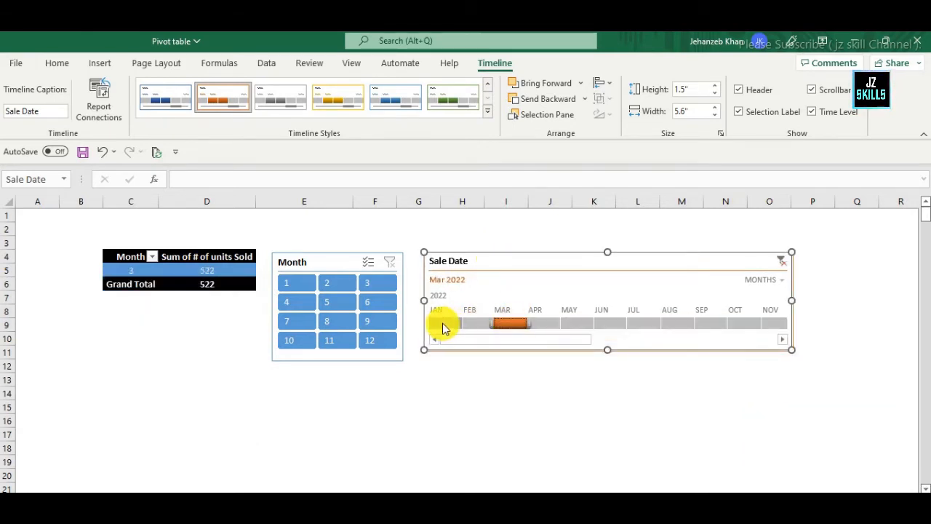
click(444, 325)
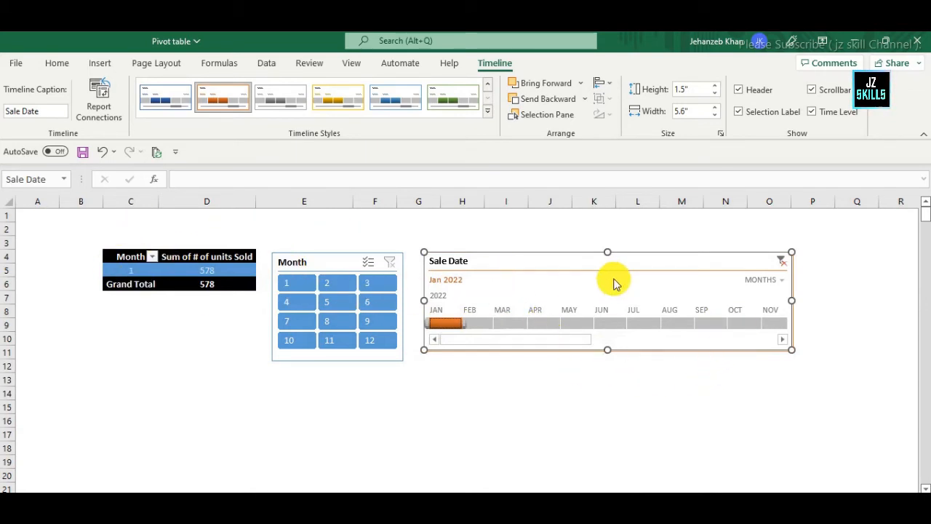
click(780, 260)
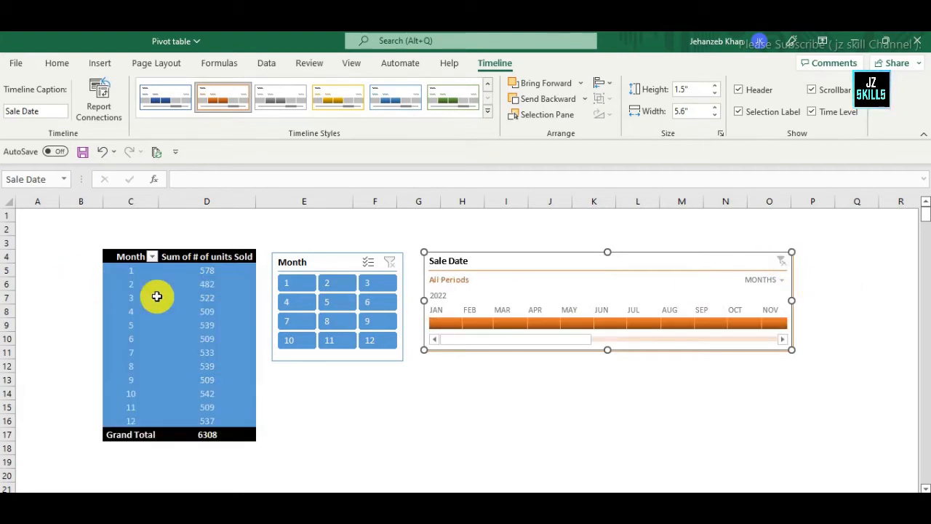
Step: Replace the Month row field of the pivot table with the Product Name field
click(164, 297)
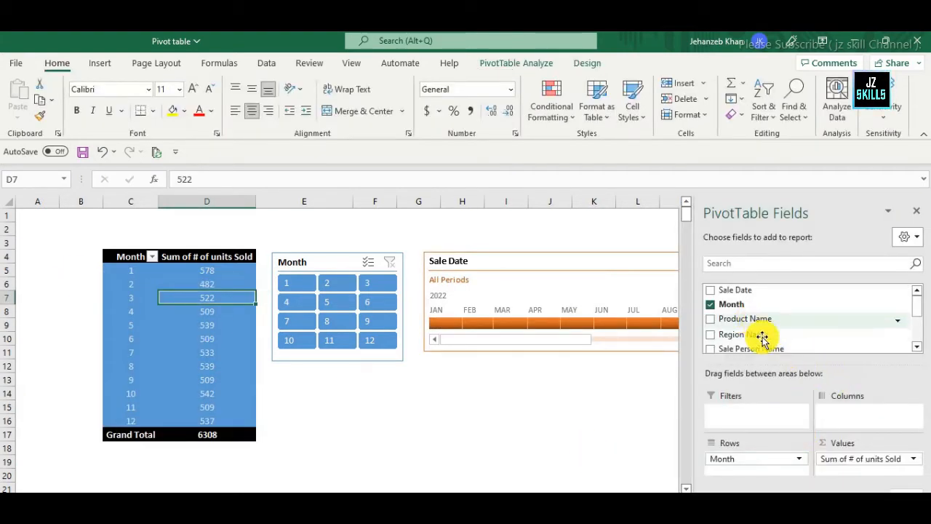
drag(730, 457, 751, 464)
click(442, 406)
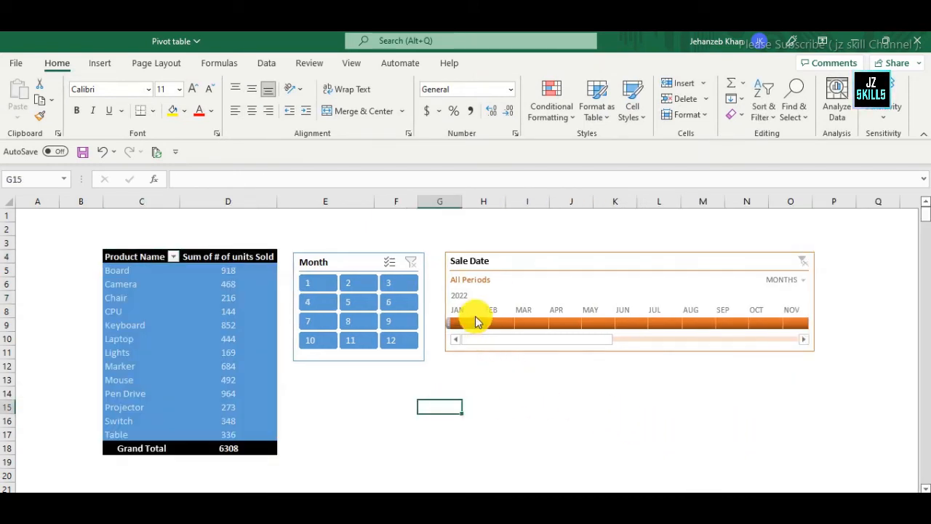
Step: Filter the product pivot table by several early months of 2022 on the Sale Date timeline, ending on January 2022
click(466, 323)
click(491, 324)
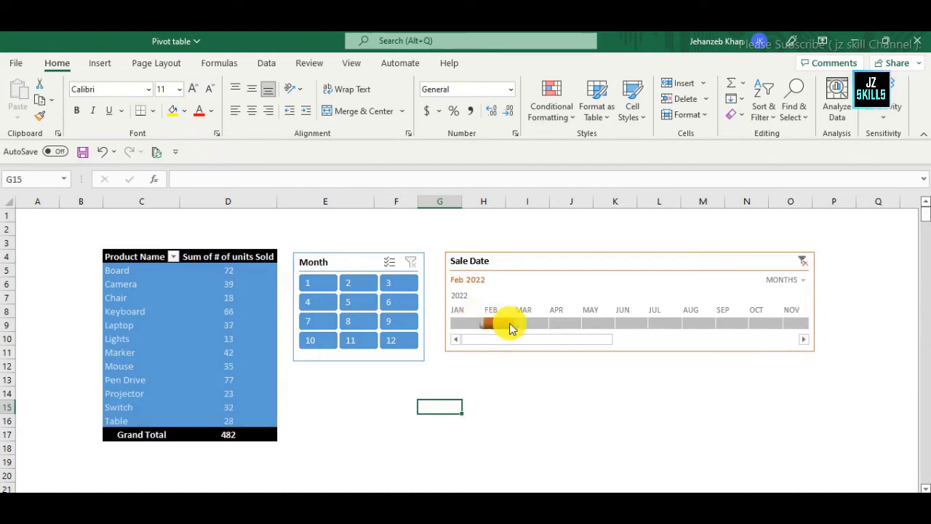
click(522, 325)
click(468, 325)
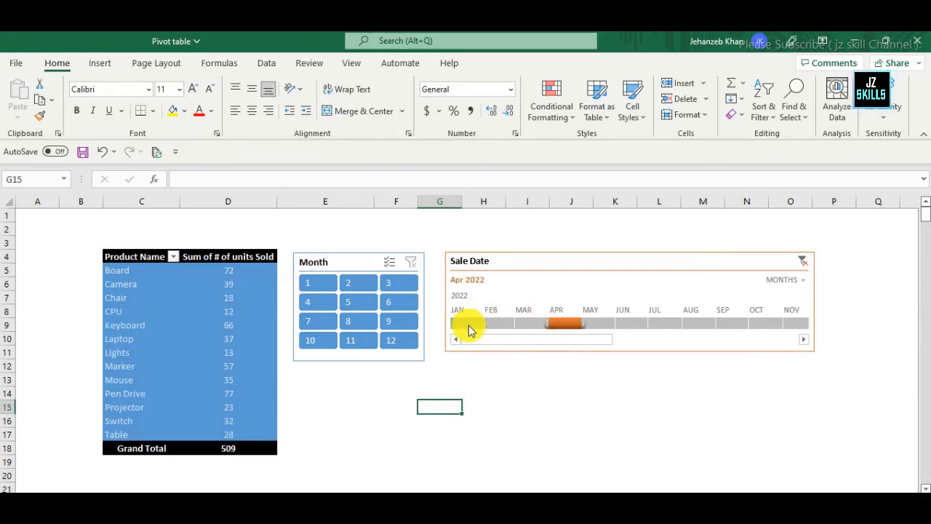
Step: Review which pivot tables the Sale Date timeline is connected to in its report connections
click(524, 262)
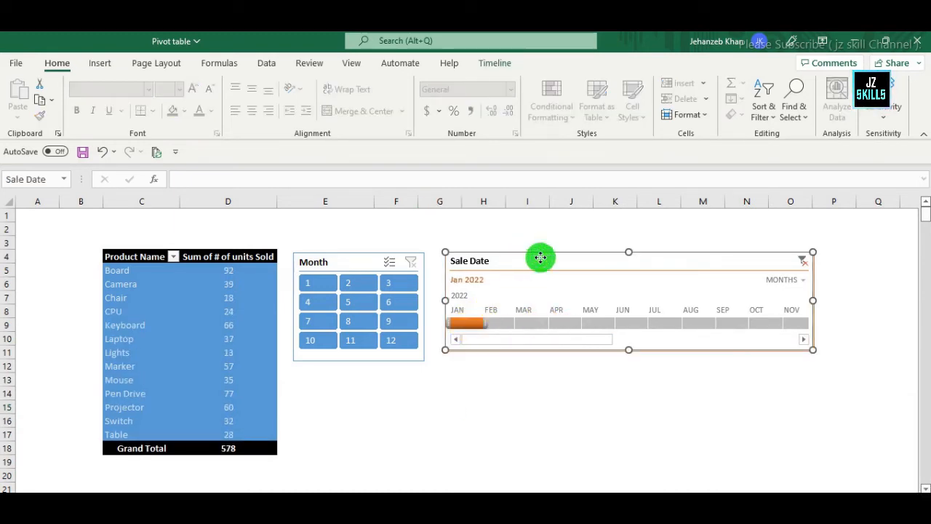
right_click(540, 257)
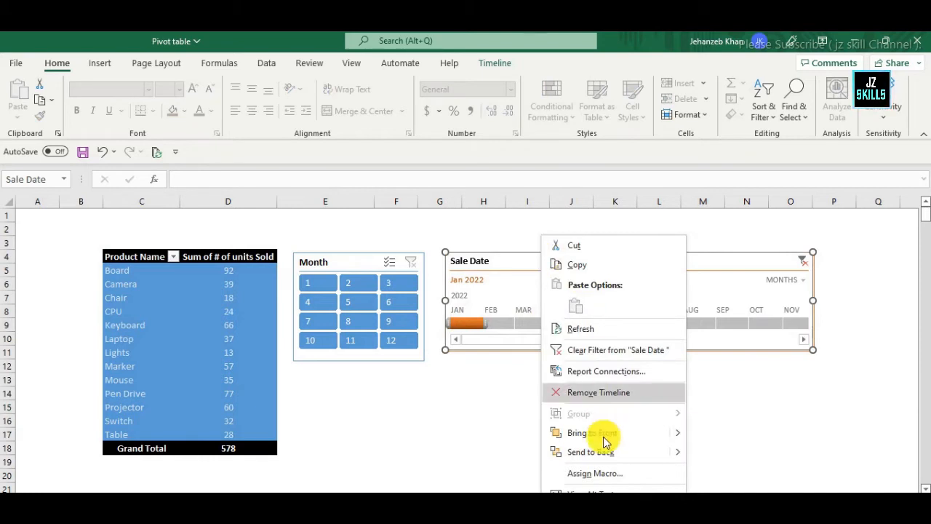
click(629, 373)
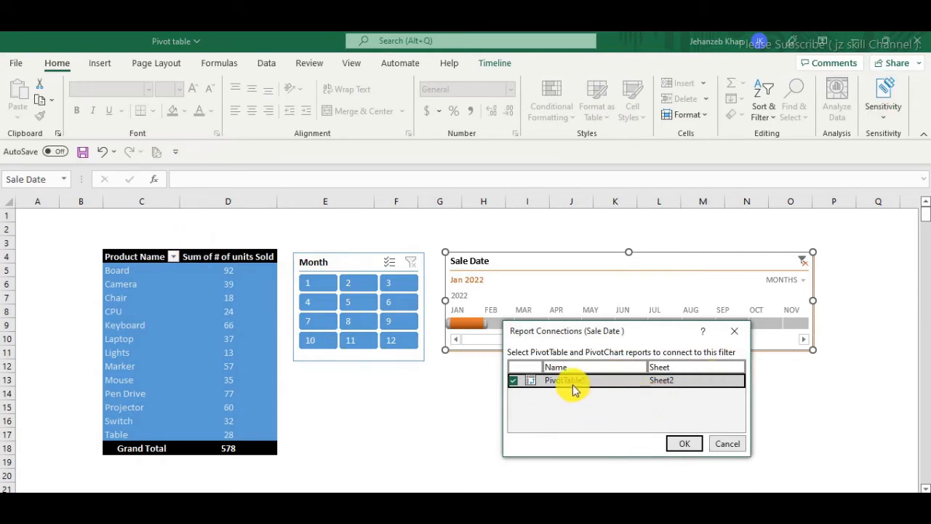
click(686, 444)
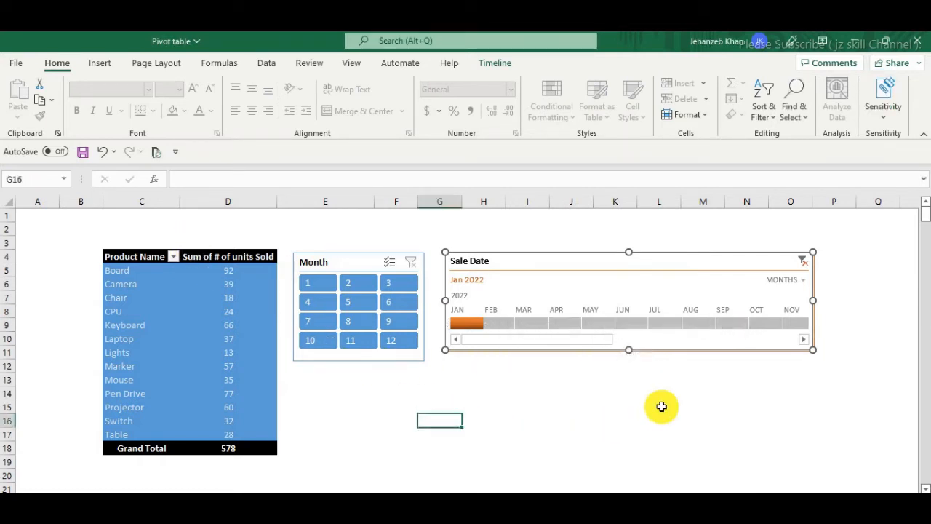
drag(138, 258, 233, 441)
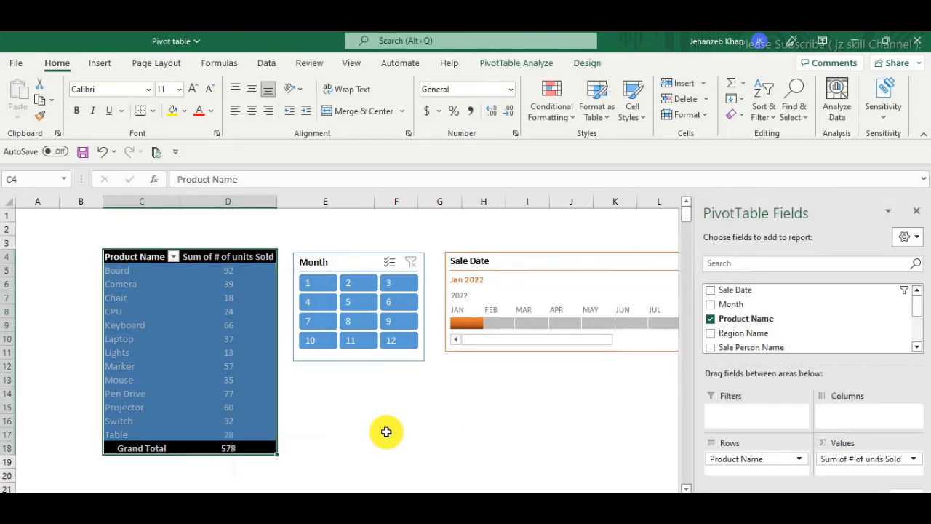
click(442, 422)
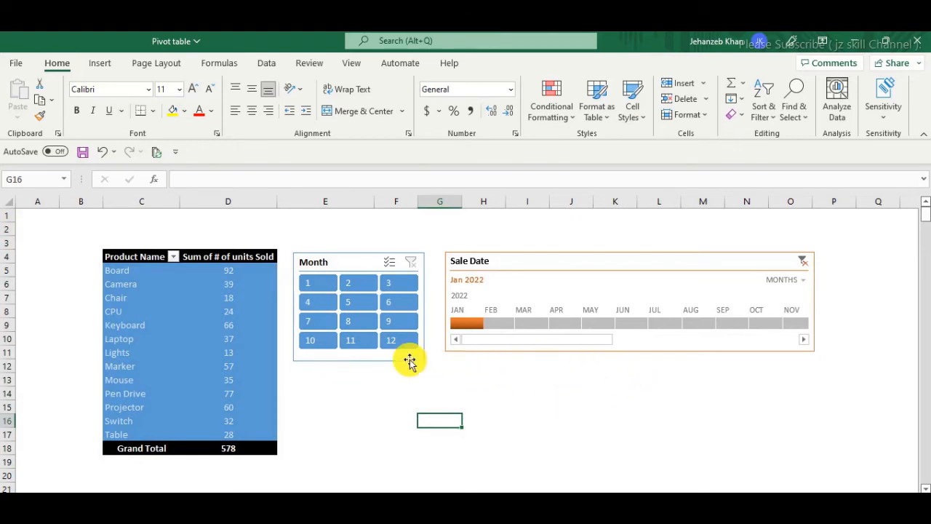
scroll(329, 395, down, 2)
scroll(329, 396, down, 1)
click(139, 365)
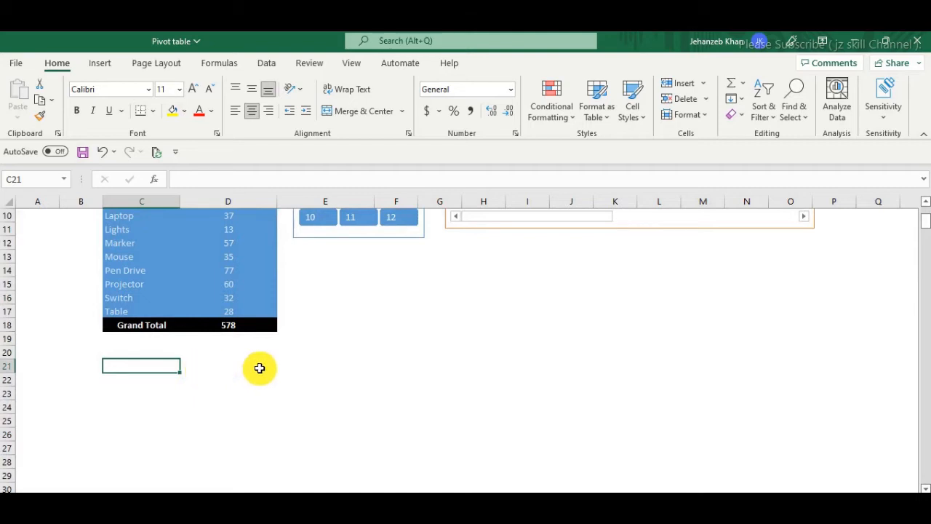
click(301, 355)
scroll(175, 292, up, 3)
Step: Copy the whole product pivot table and paste the copy at cell F13
click(139, 258)
drag(213, 300, 243, 443)
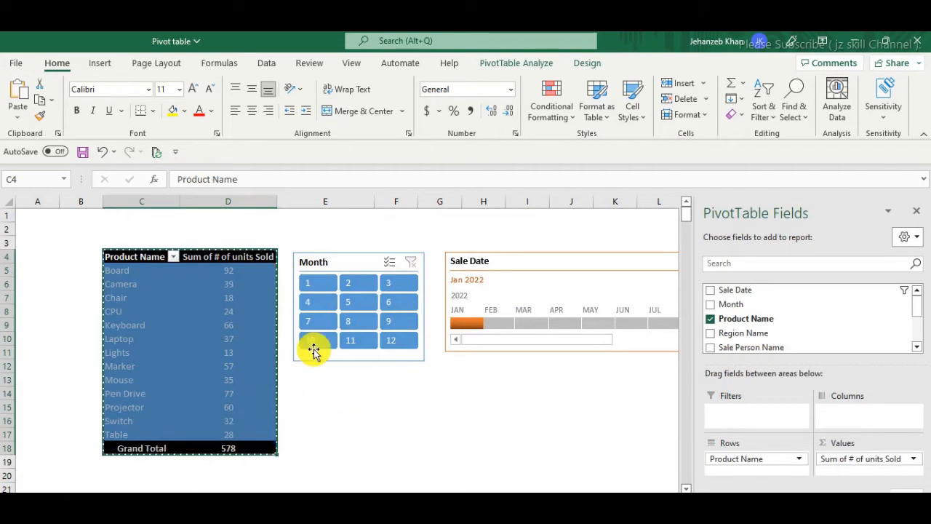
scroll(429, 370, down, 2)
scroll(380, 382, up, 2)
click(380, 382)
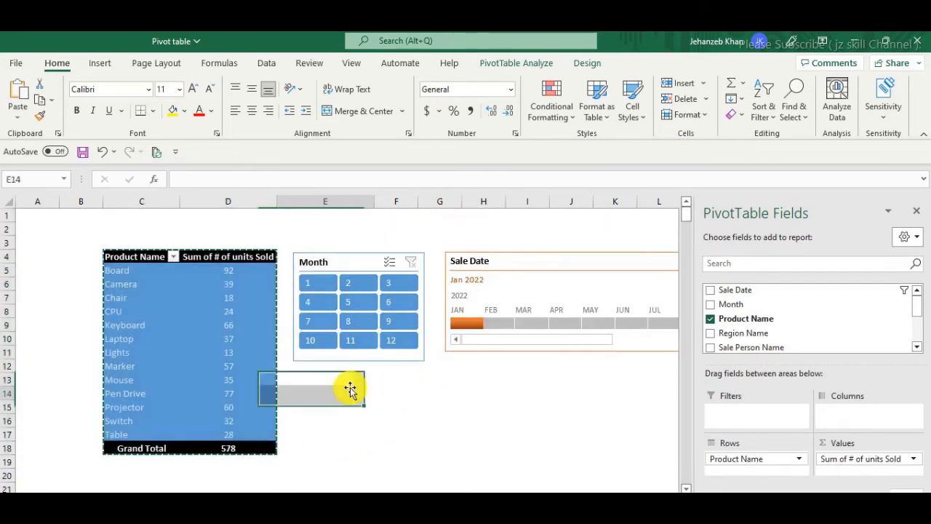
key(ctrl+v)
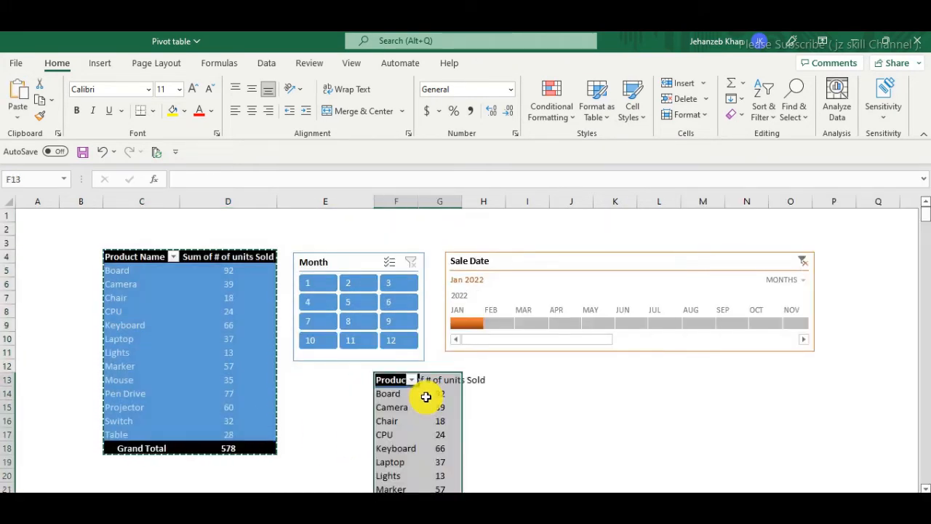
click(522, 392)
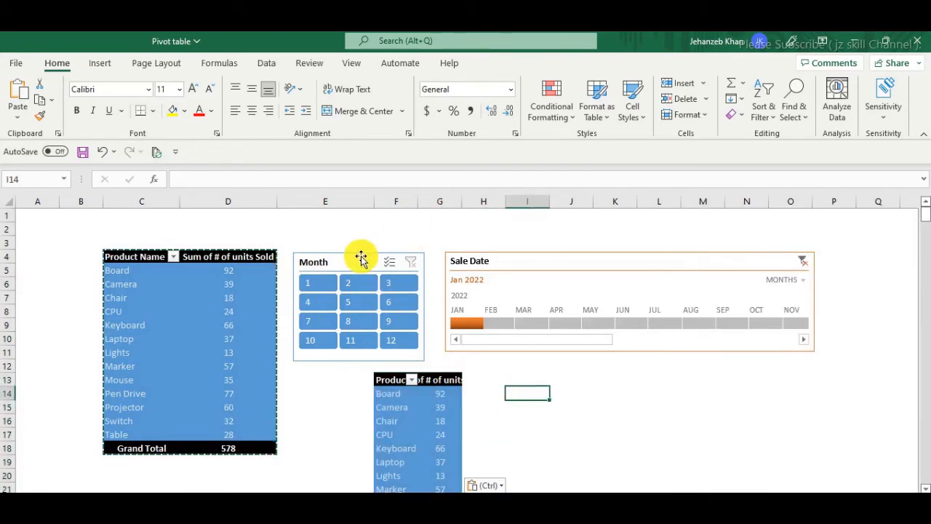
Step: Move the Month slicer below the Sale Date timeline and move the copied pivot table up to cell F4
drag(361, 258, 722, 365)
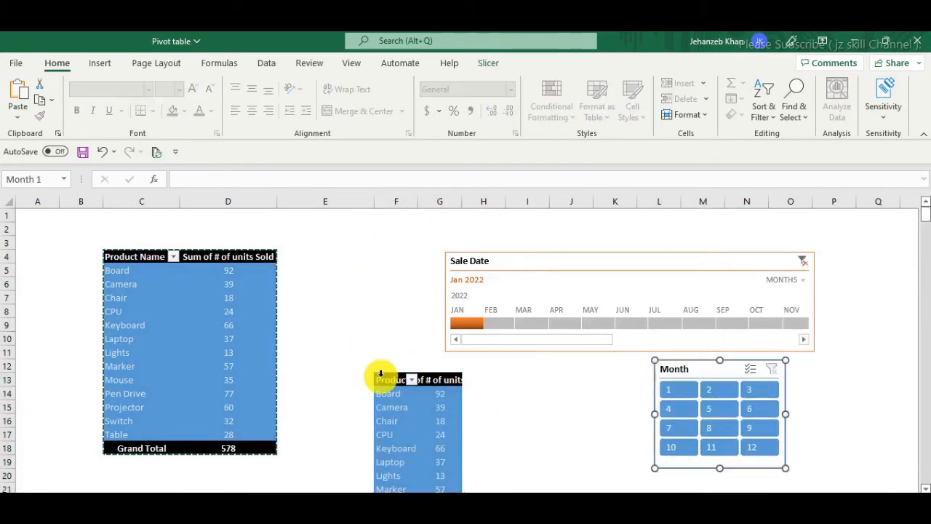
drag(391, 375, 370, 321)
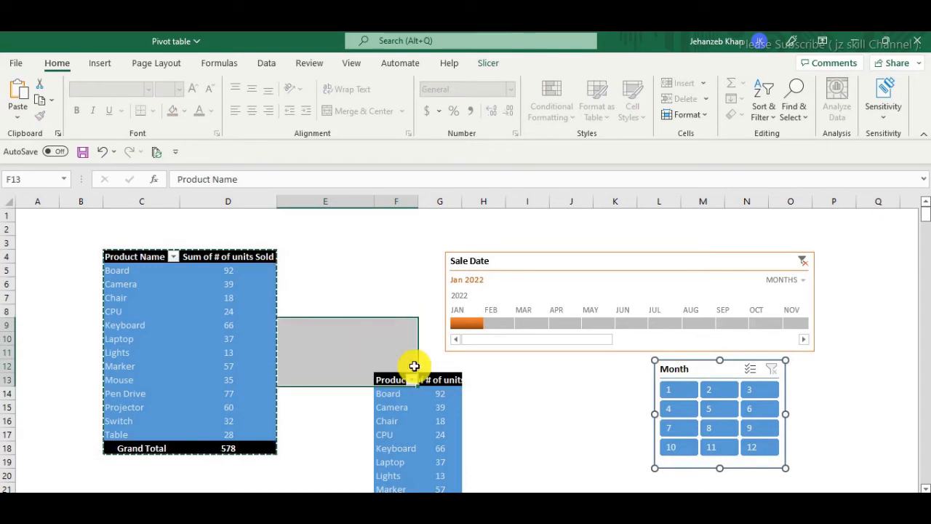
click(481, 393)
drag(393, 374, 453, 466)
scroll(419, 291, up, 3)
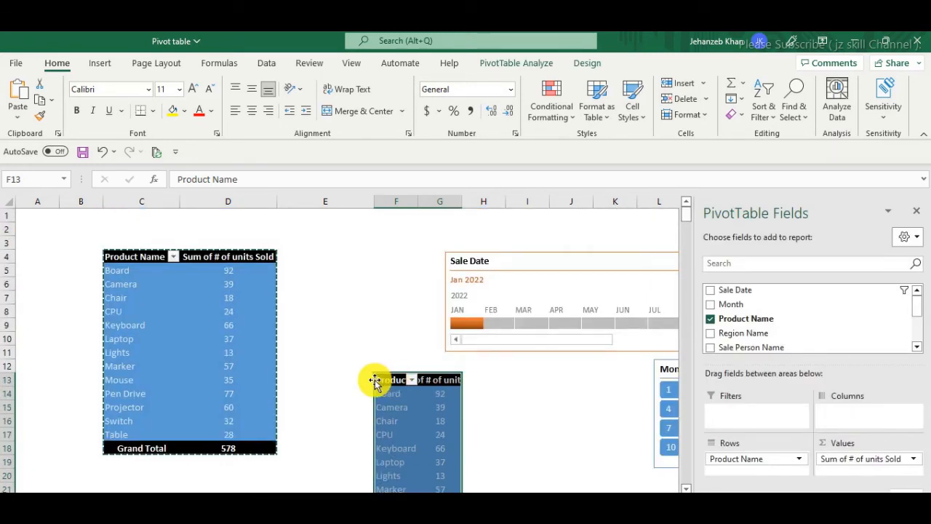
drag(376, 379, 380, 255)
click(513, 230)
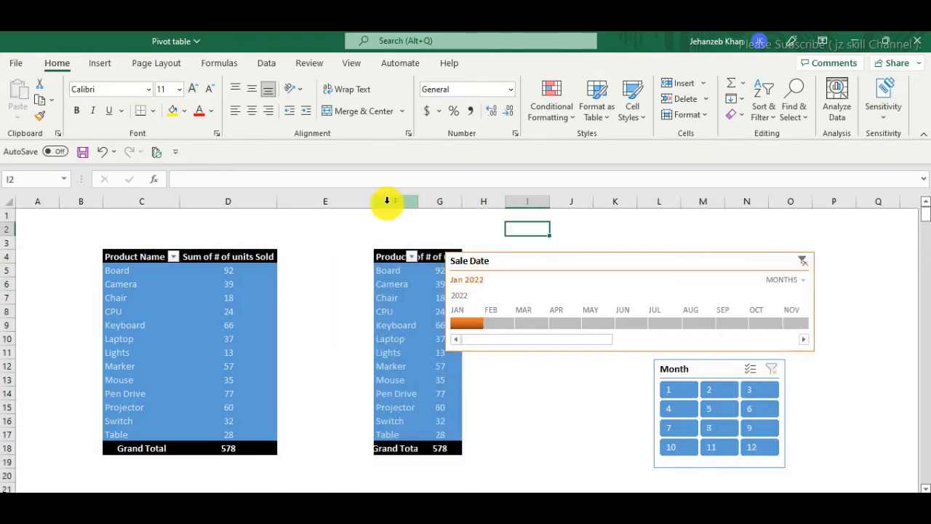
Step: Narrow column E and arrange the Sale Date timeline and Month slicer to the right of the two pivot tables
drag(373, 202, 309, 202)
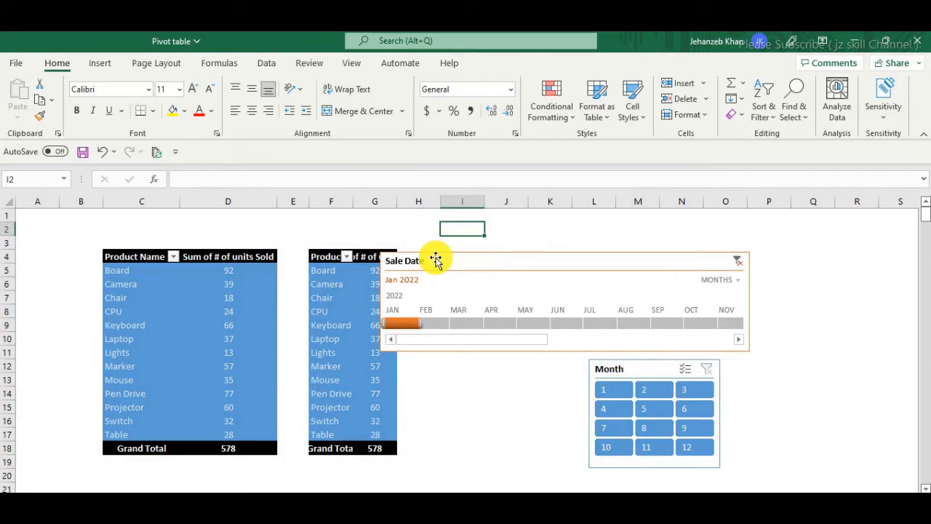
click(435, 261)
drag(456, 258, 506, 252)
drag(631, 372, 498, 370)
click(681, 393)
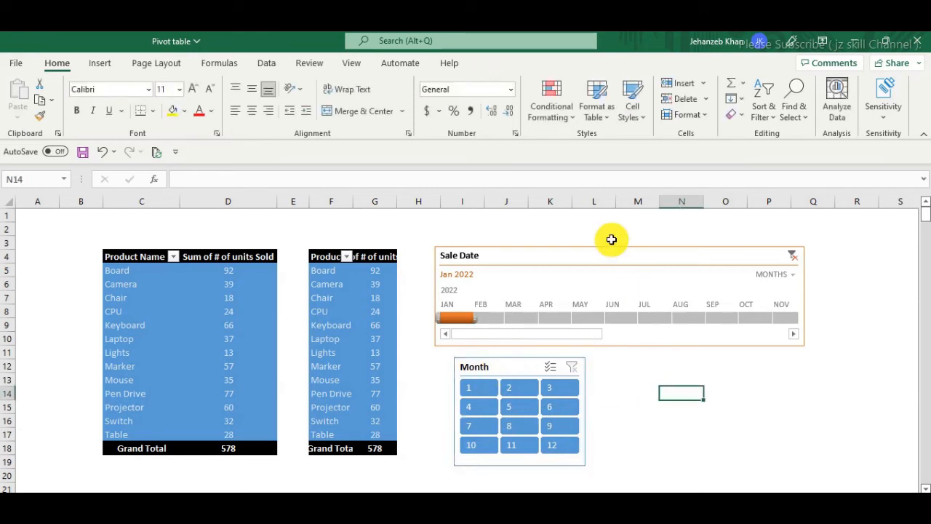
Step: Delete the Month slicer from the sheet
click(603, 250)
click(526, 384)
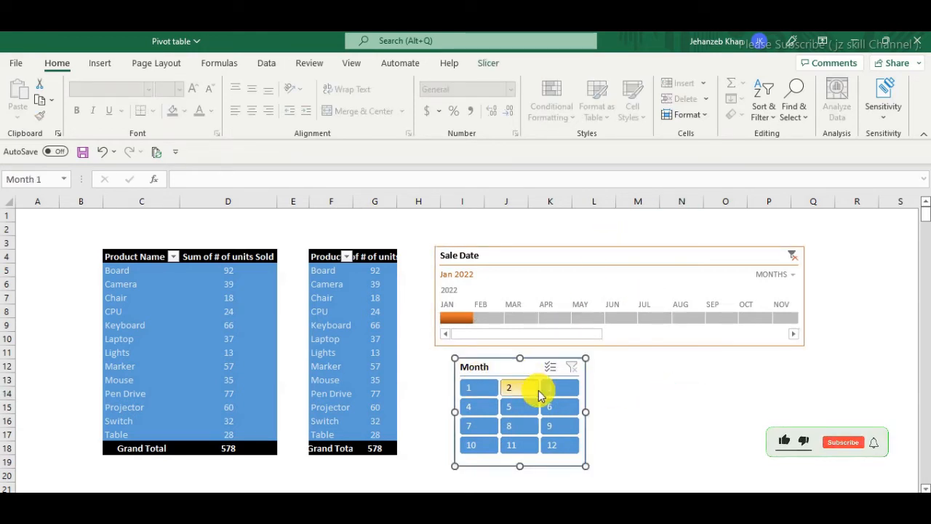
key(Delete)
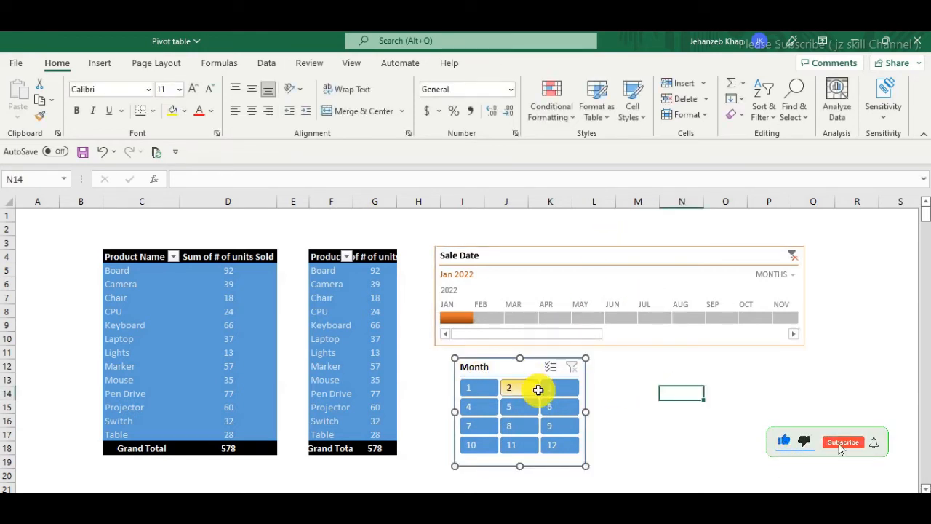
click(613, 405)
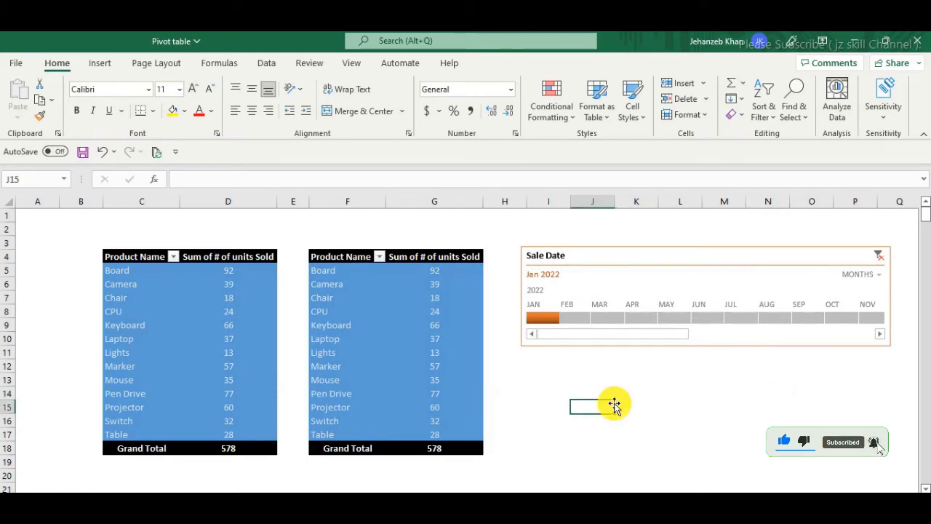
click(339, 252)
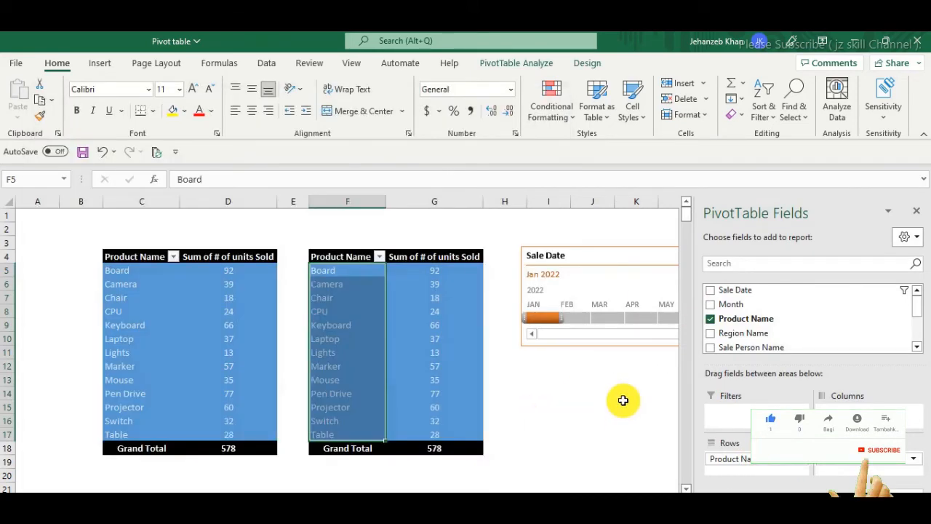
click(622, 407)
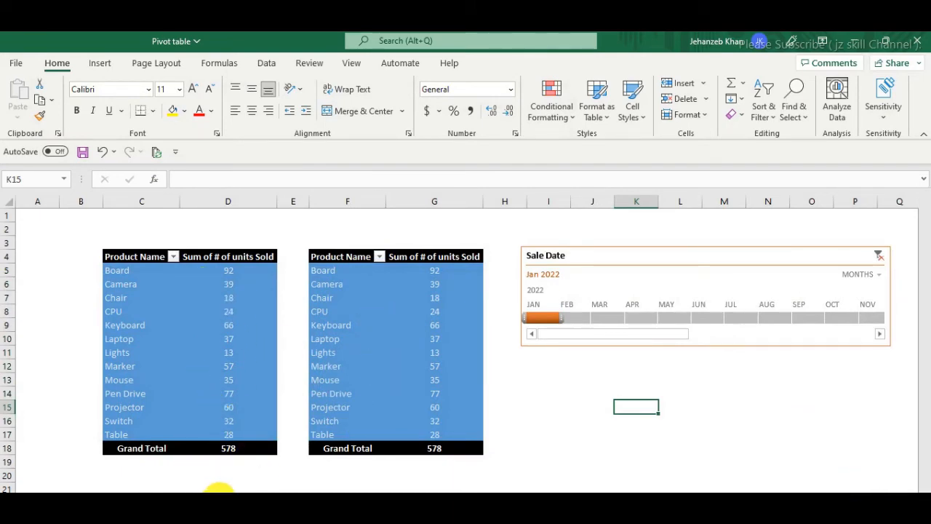
click(218, 492)
click(178, 489)
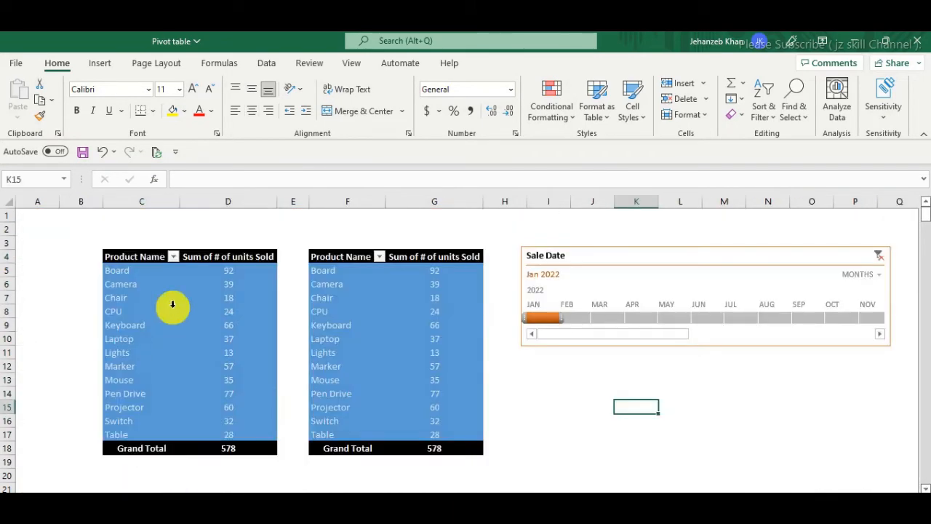
Step: Try the dark gold style on the copied pivot table in column F and apply the dark gray style to it
click(357, 257)
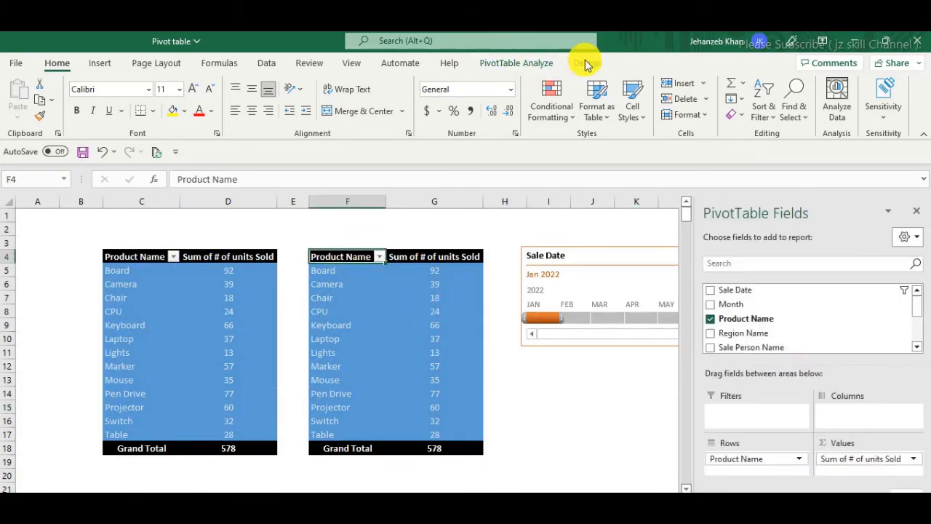
click(588, 63)
click(588, 89)
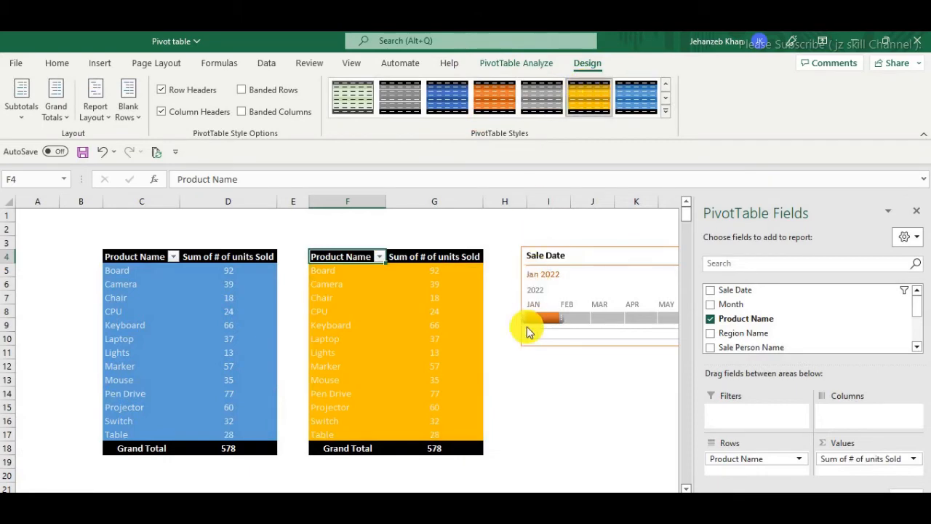
click(544, 406)
click(352, 393)
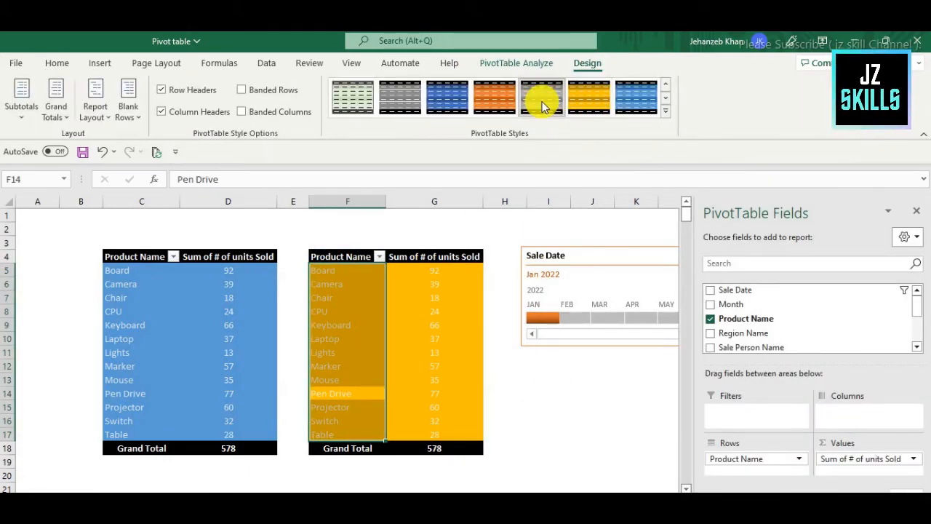
click(542, 105)
click(582, 393)
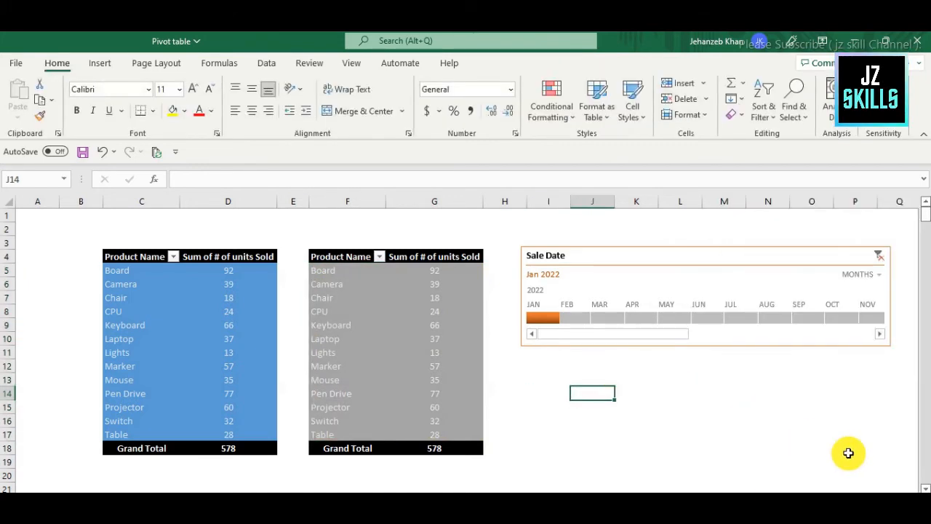
Step: Nudge the Sale Date timeline aside and replace Product Name with Region Name as the row field of the second pivot table
mouse_move(626, 254)
mouse_down()
mouse_move(653, 247)
mouse_move(634, 253)
mouse_up()
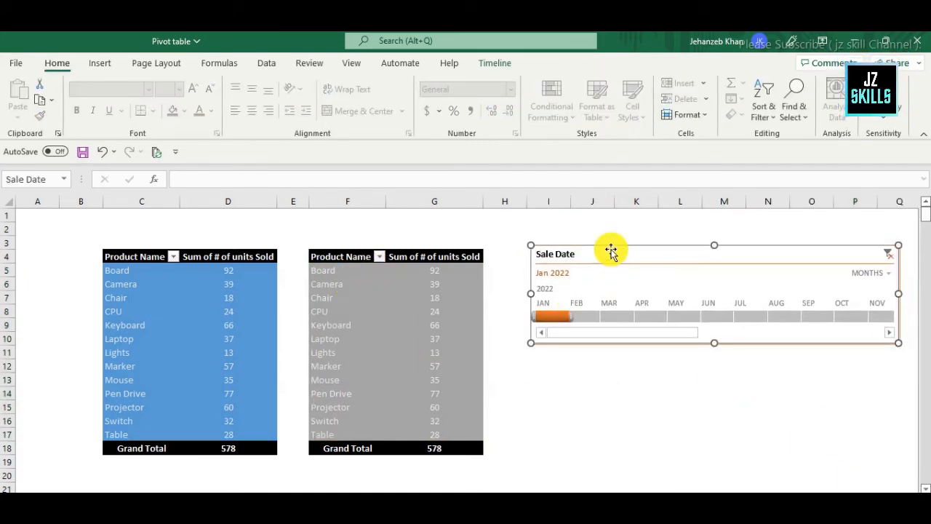
click(374, 294)
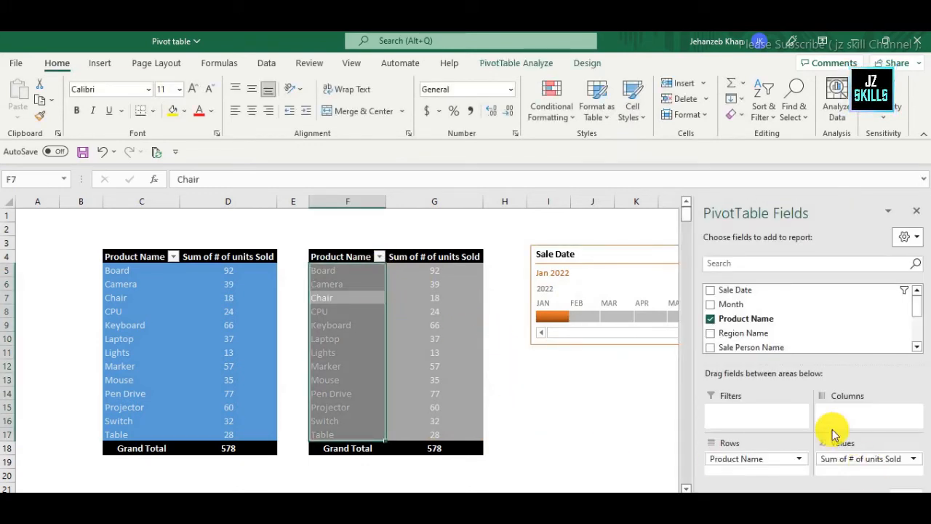
scroll(768, 319, down, 2)
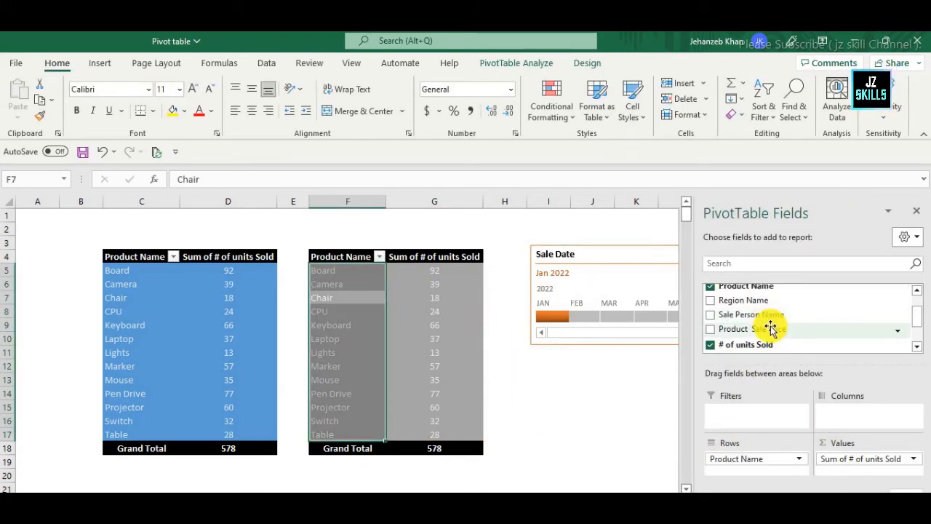
drag(763, 302, 593, 391)
click(519, 405)
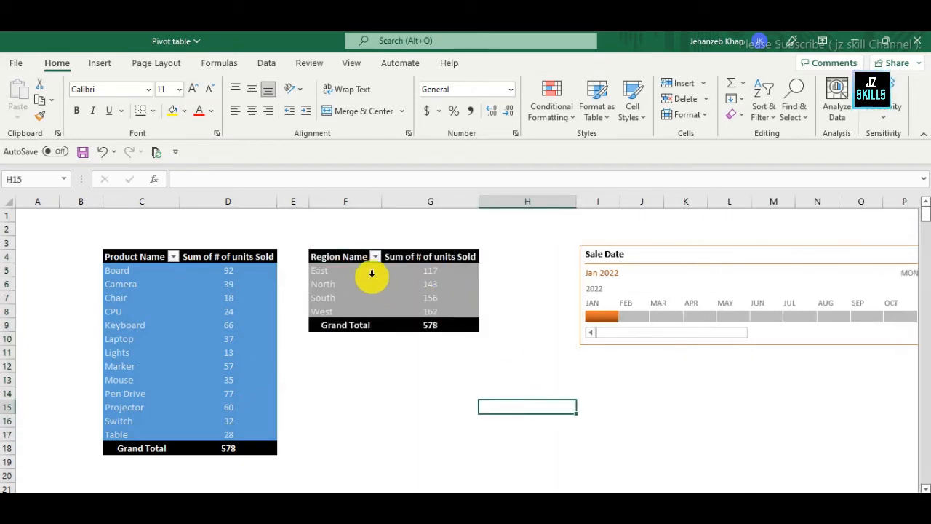
click(350, 259)
click(505, 435)
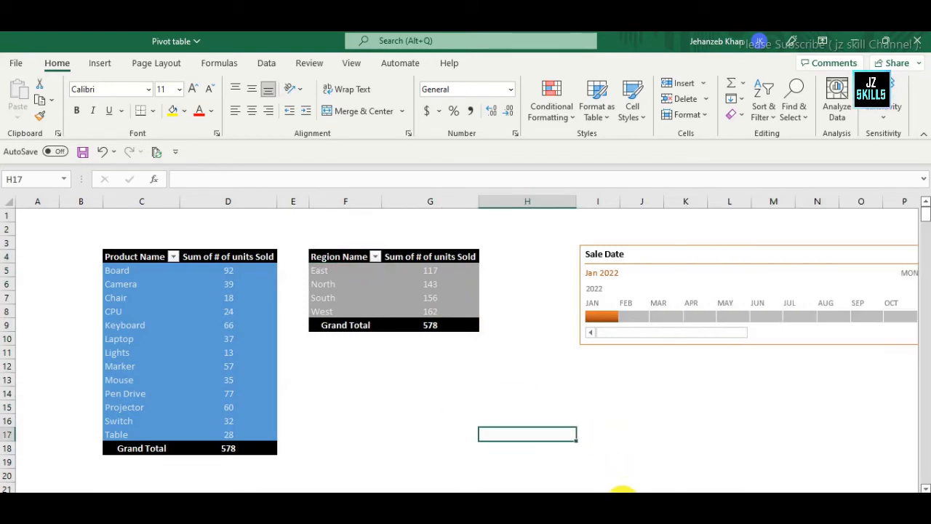
mouse_move(622, 501)
mouse_down()
mouse_move(655, 500)
mouse_move(623, 500)
mouse_up()
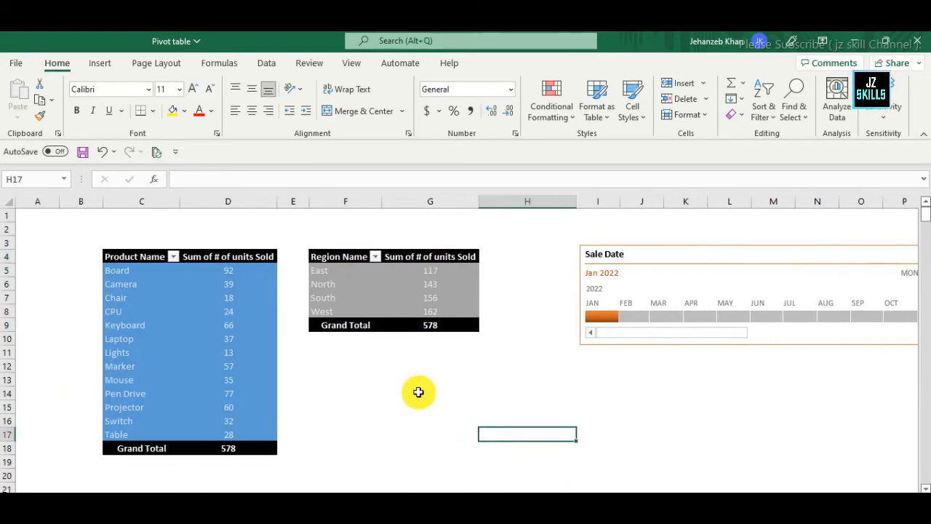
Step: Add a second Sale Date timeline from the Region Name pivot table and place it below the orange one, about 4.48" wide
click(352, 258)
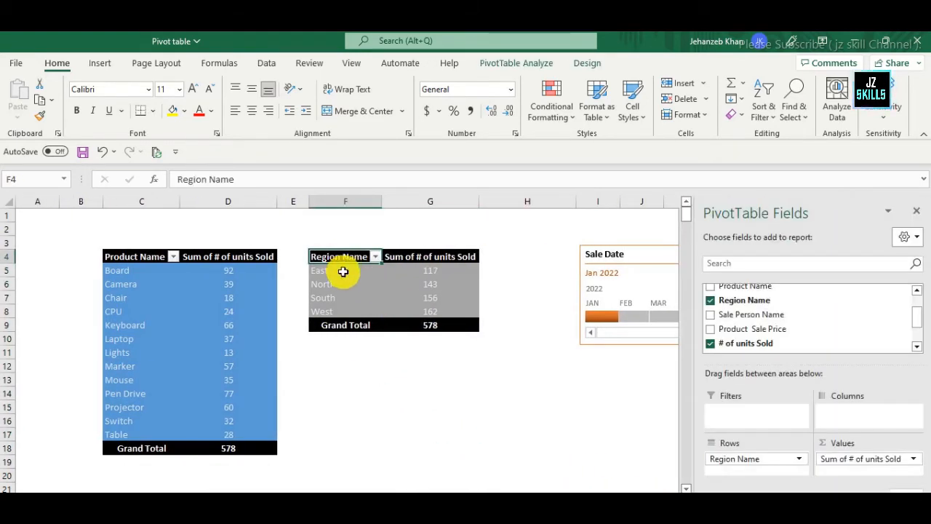
scroll(764, 317, up, 2)
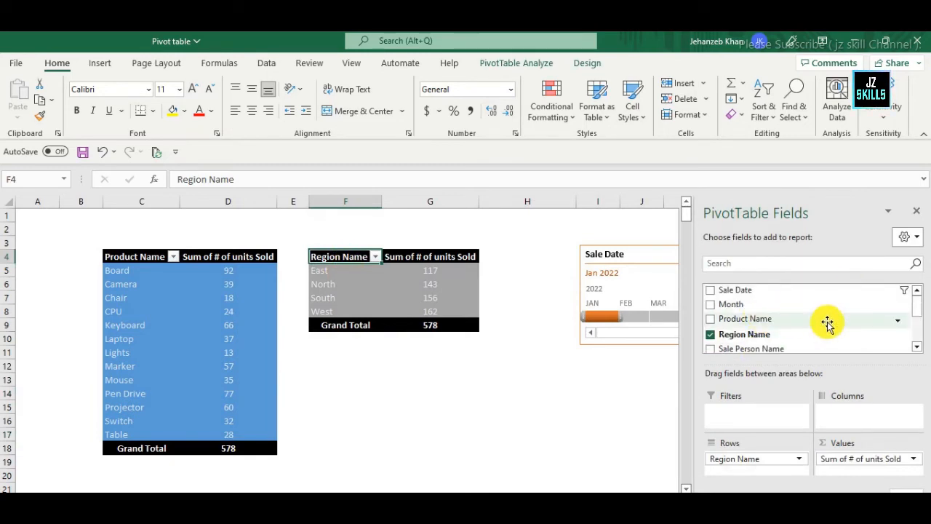
right_click(775, 305)
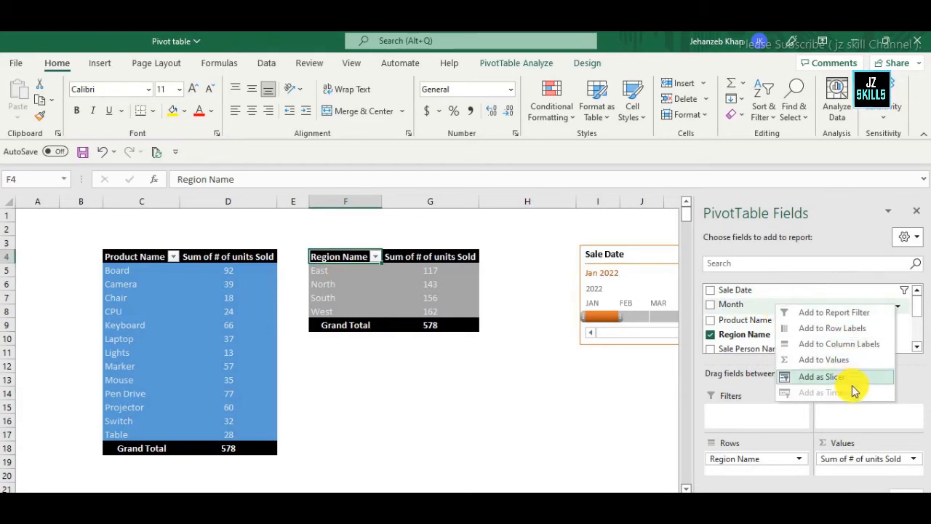
right_click(774, 293)
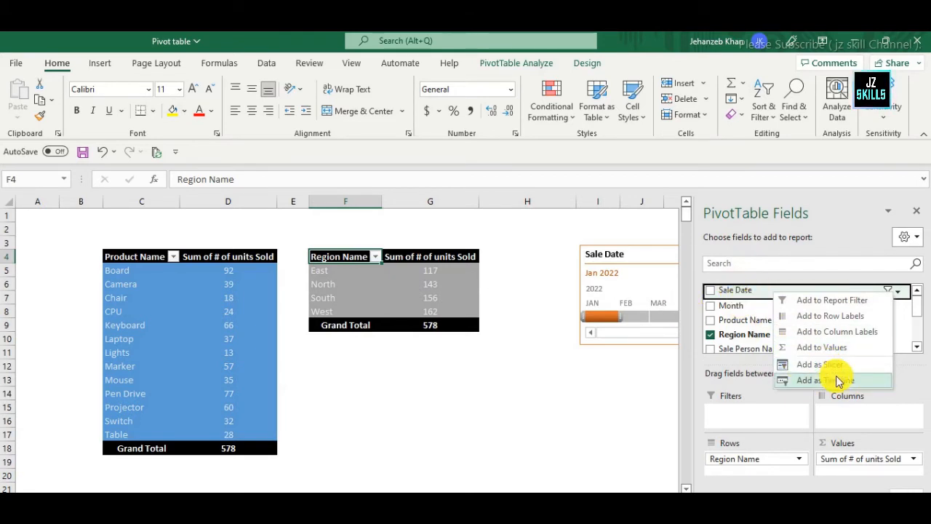
click(837, 380)
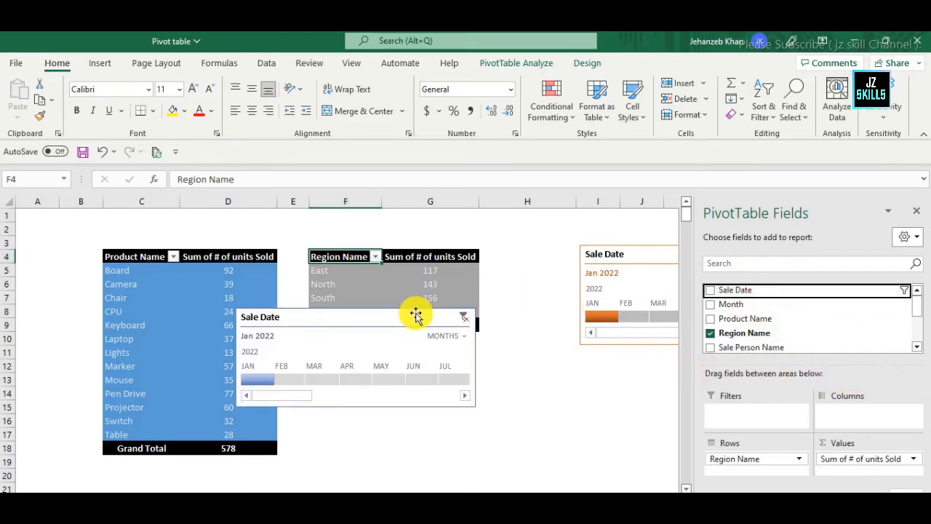
drag(416, 313, 722, 361)
drag(815, 452, 873, 453)
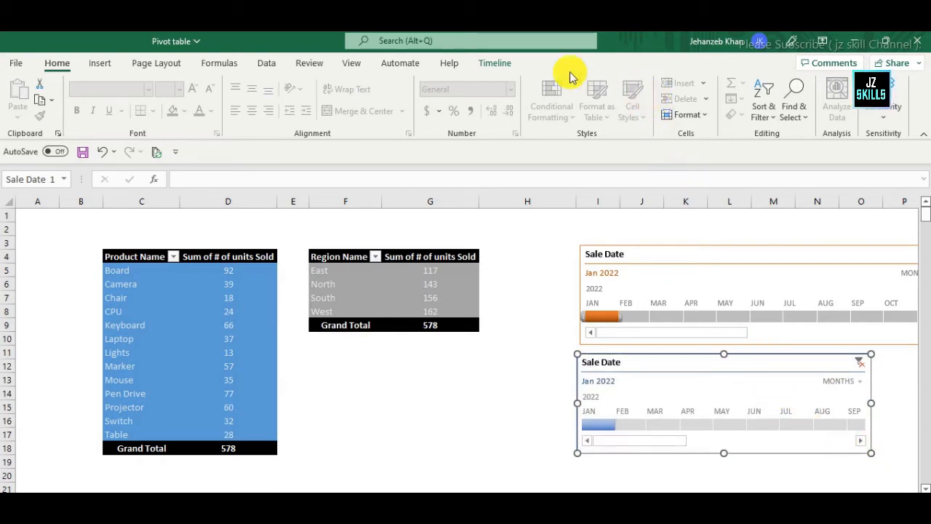
Step: Apply the green timeline style to the second Sale Date timeline
click(509, 65)
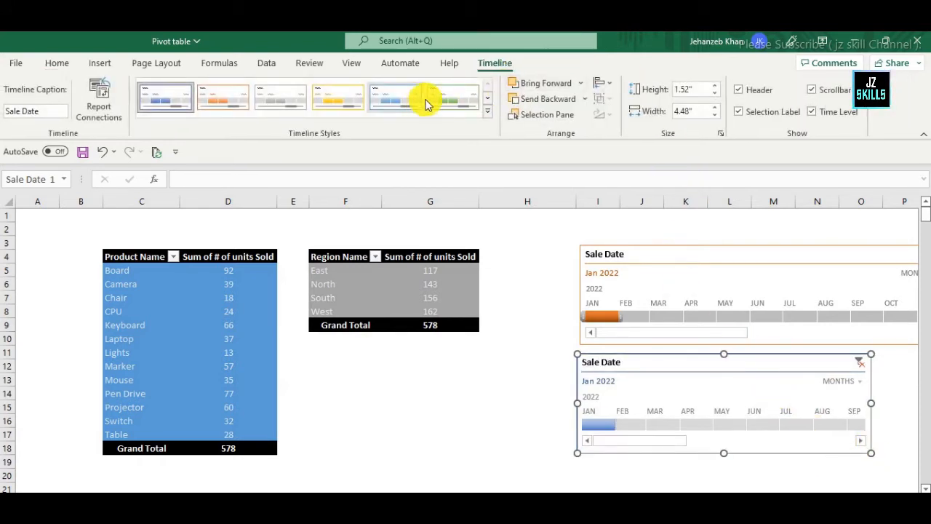
click(460, 409)
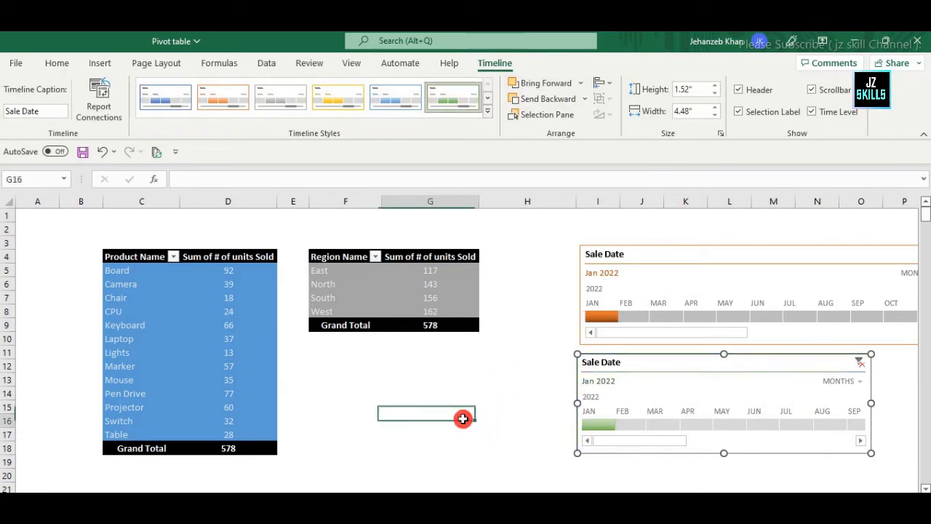
click(491, 406)
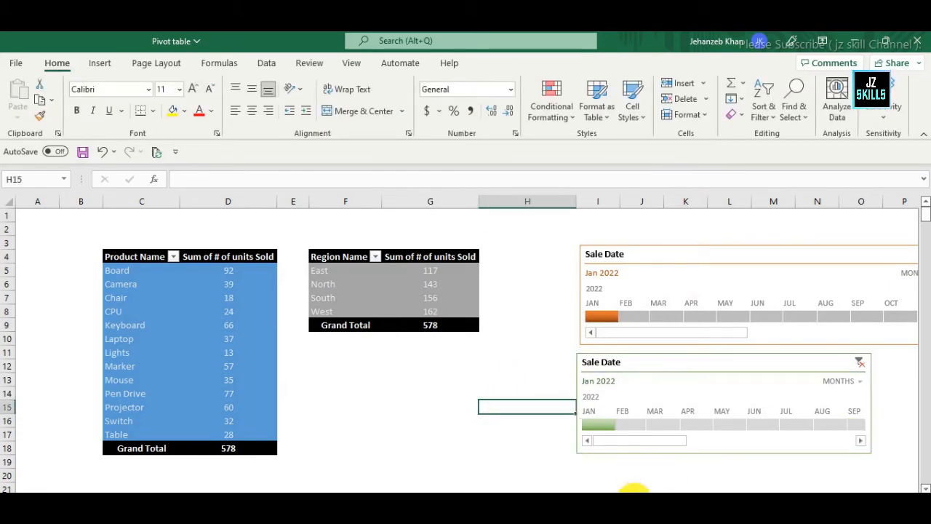
Step: Clear the Sale Date filter so both pivot tables cover all periods
click(862, 360)
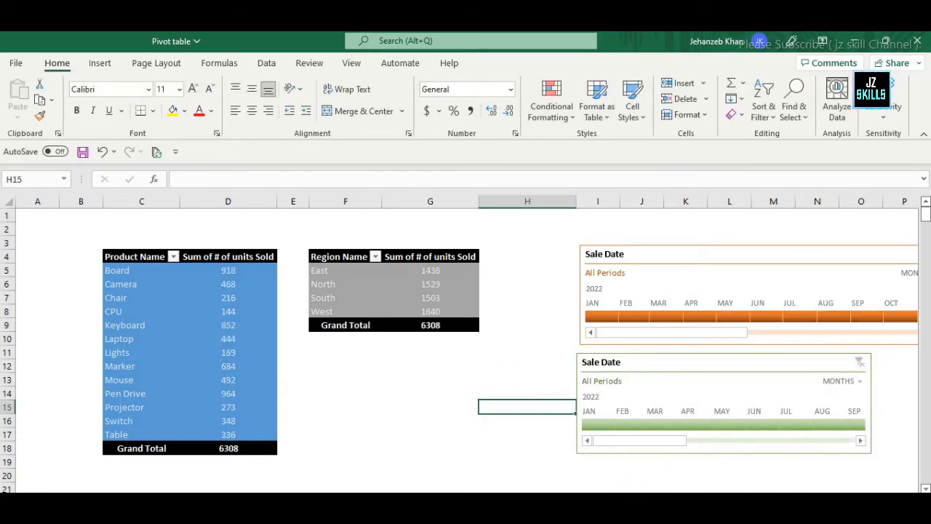
scroll(677, 492, right, 1)
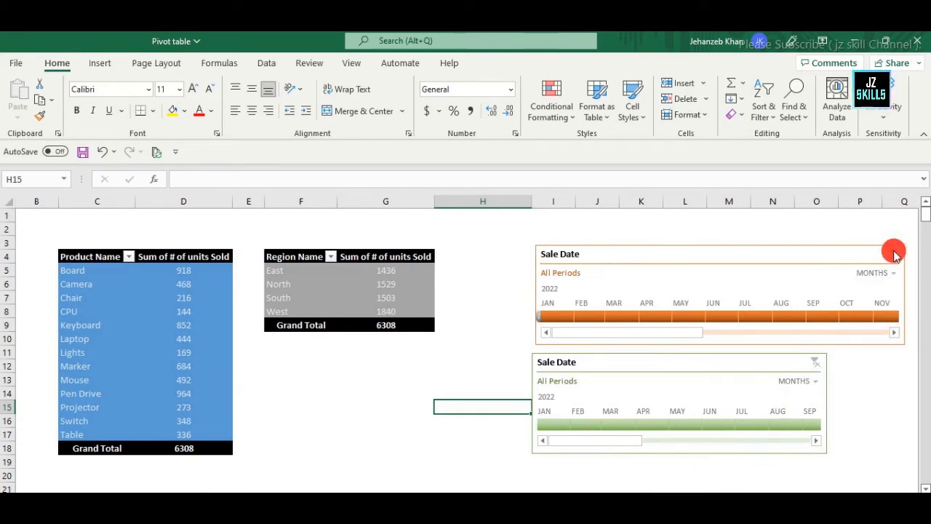
click(365, 377)
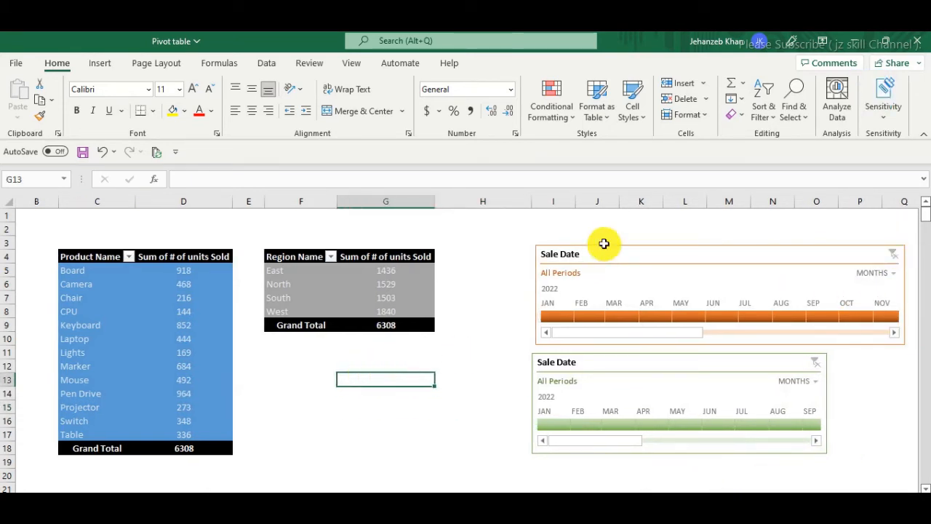
Step: Shift the green timeline slightly left and try aligning both Sale Date timelines by top, middle and bottom
click(602, 357)
drag(602, 357, 578, 359)
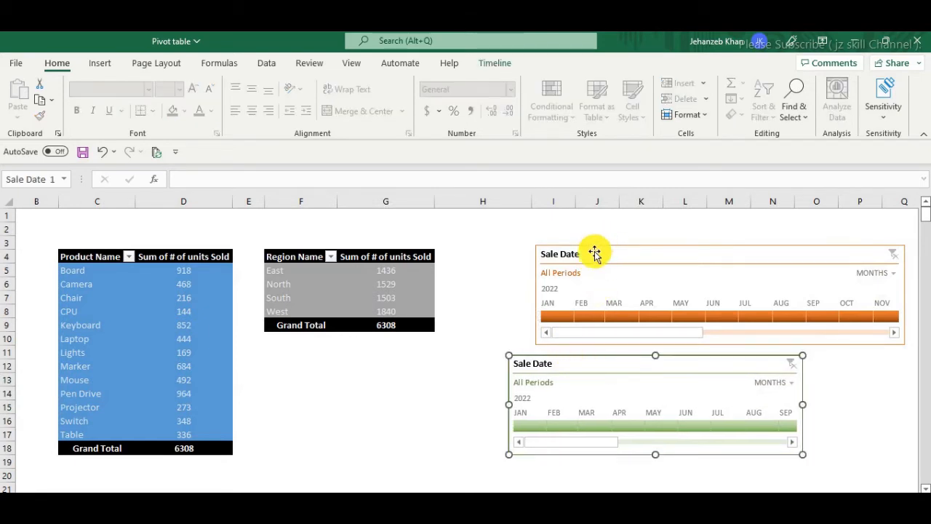
click(595, 252)
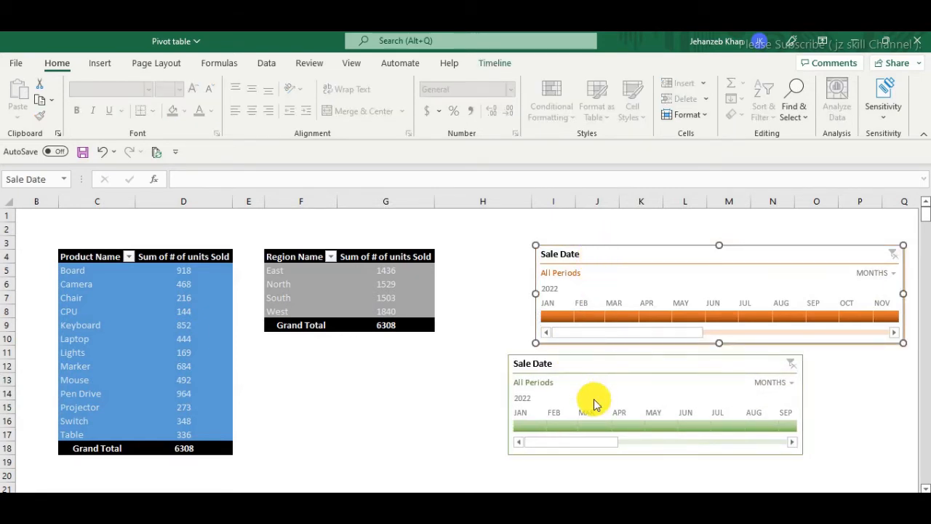
ctrl+click(586, 364)
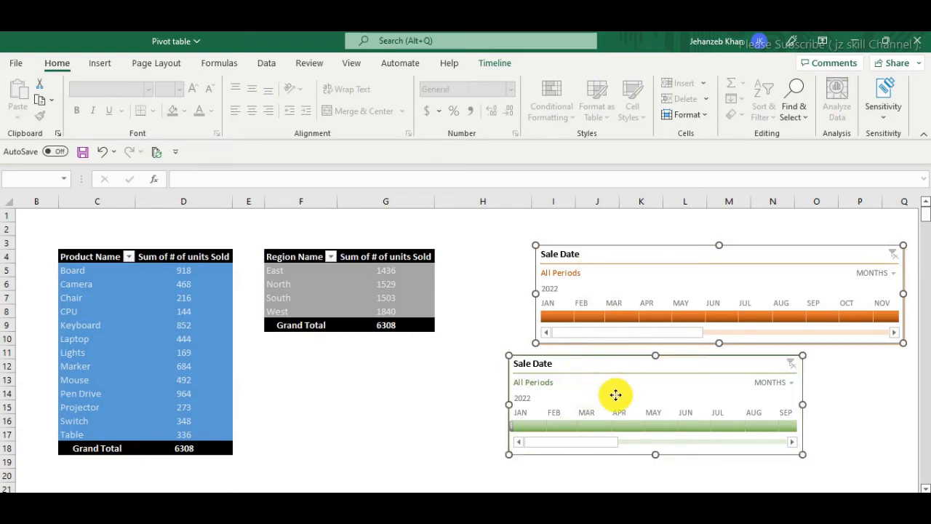
click(497, 64)
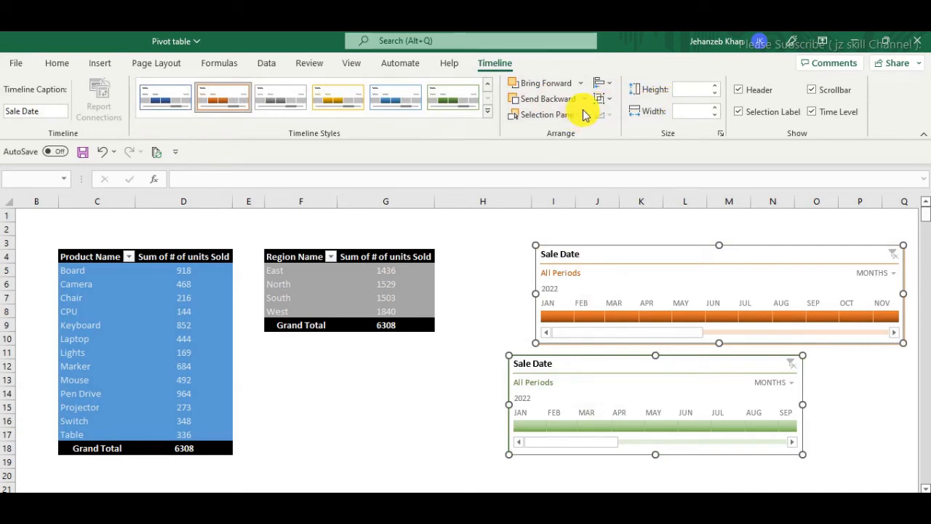
click(600, 83)
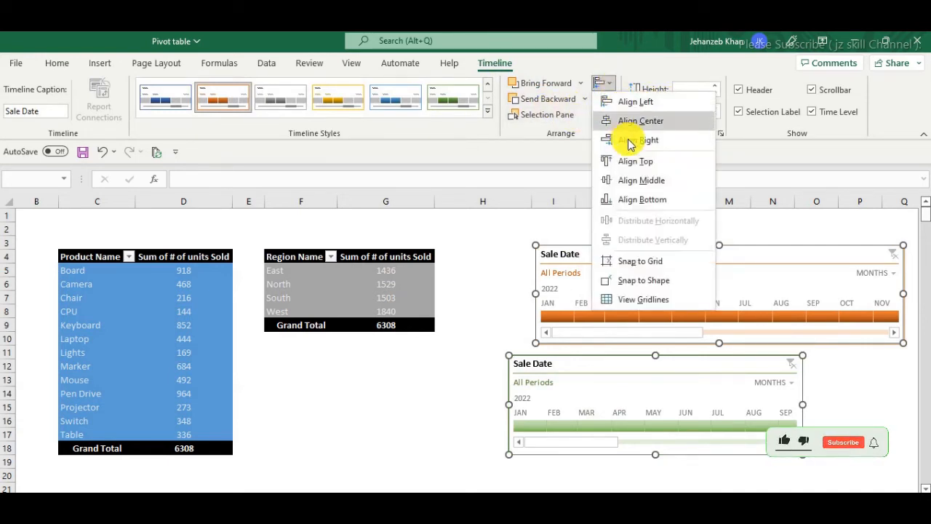
click(635, 160)
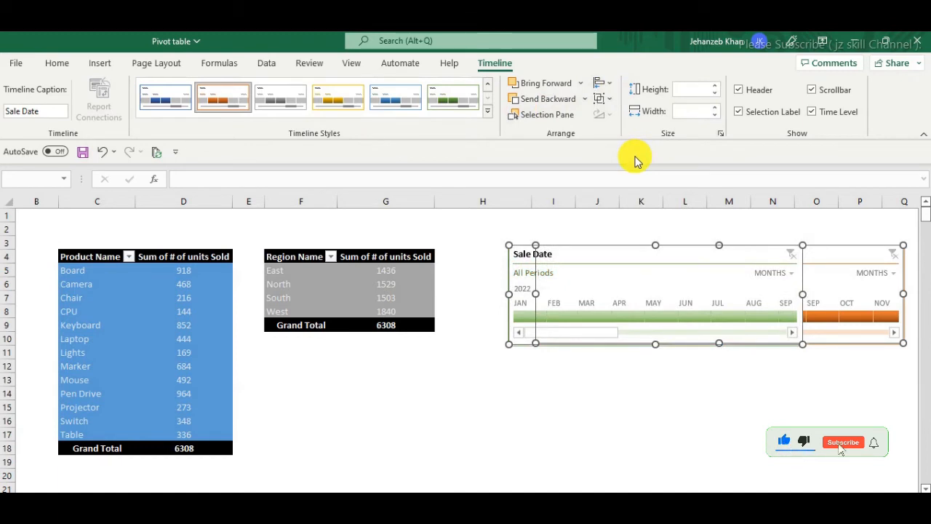
click(612, 87)
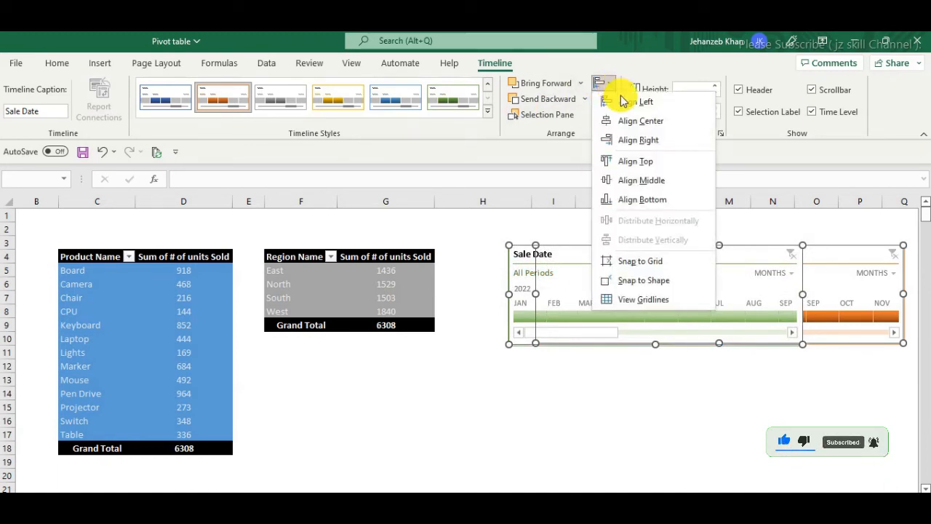
click(637, 182)
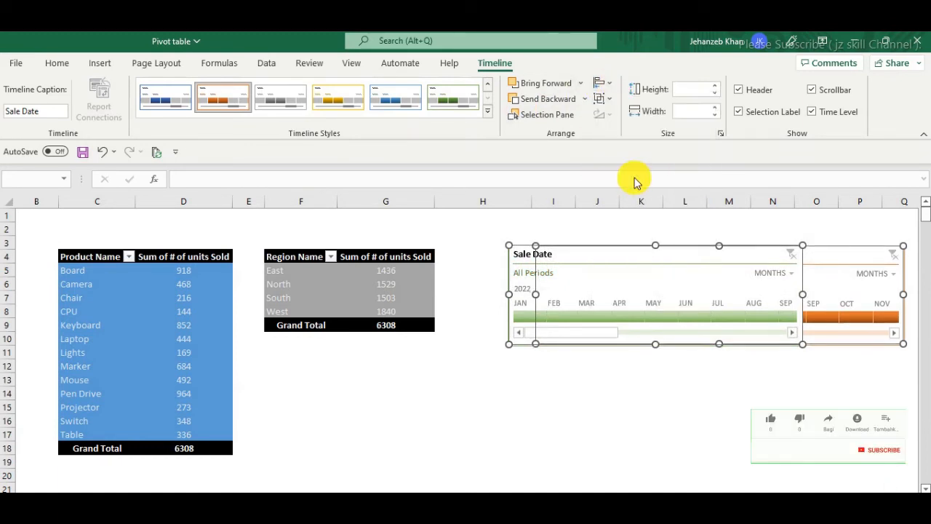
click(610, 85)
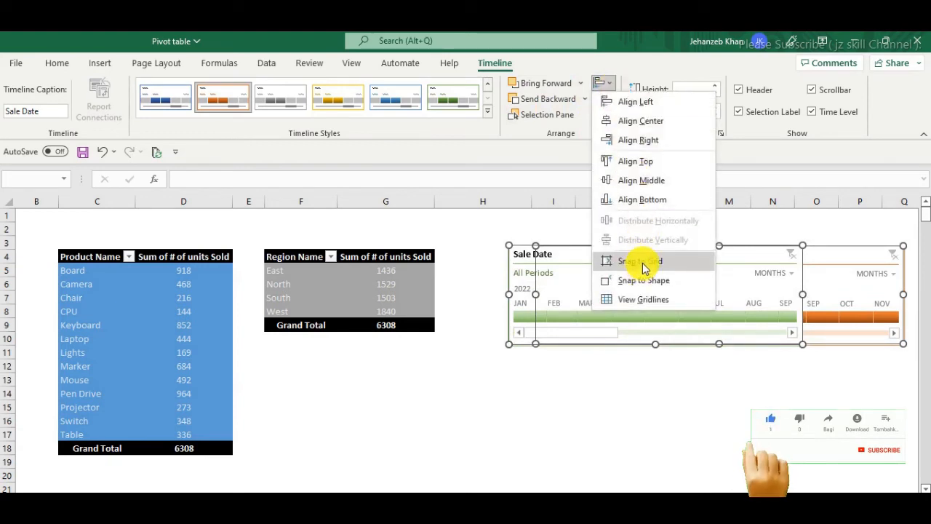
click(657, 200)
Step: Move both timelines slightly up, and place the green timeline directly below the orange one with their left edges lined up
mouse_move(650, 258)
mouse_down()
mouse_move(657, 324)
mouse_move(648, 248)
mouse_up()
click(673, 391)
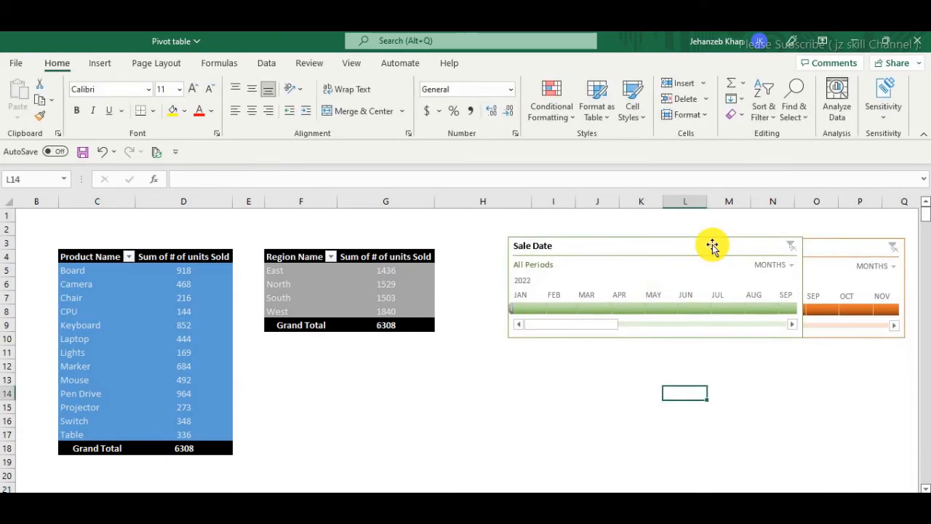
drag(712, 247, 736, 358)
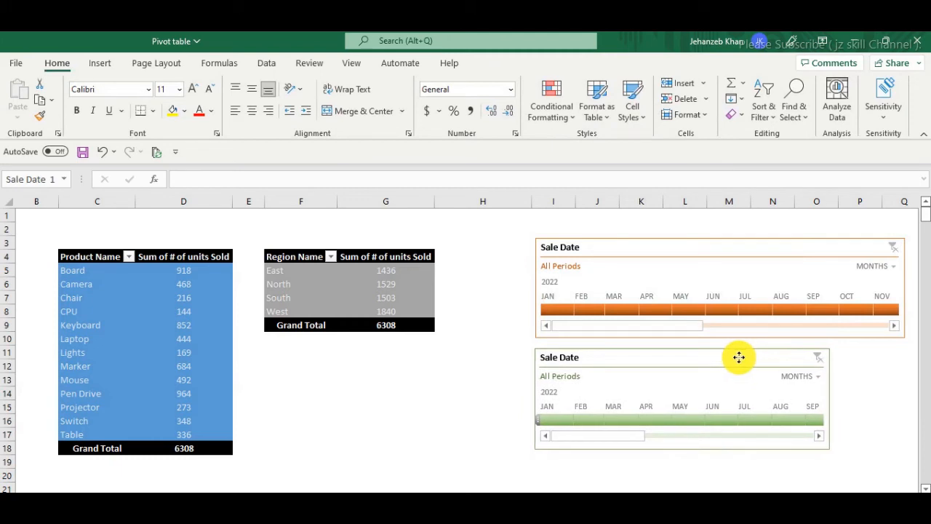
click(863, 377)
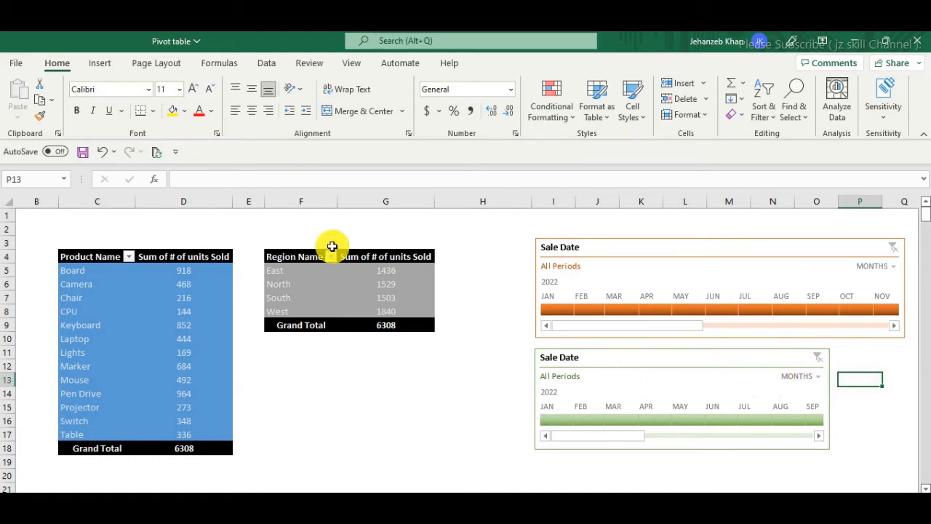
Step: Bring the green Sale Date timeline to the front and use it to filter the pivot tables to Jan 2022
click(609, 355)
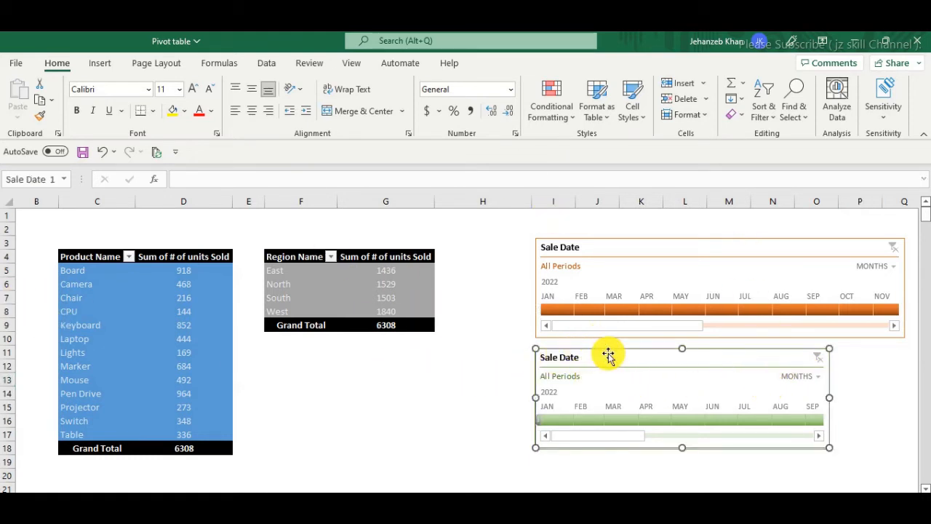
right_click(608, 355)
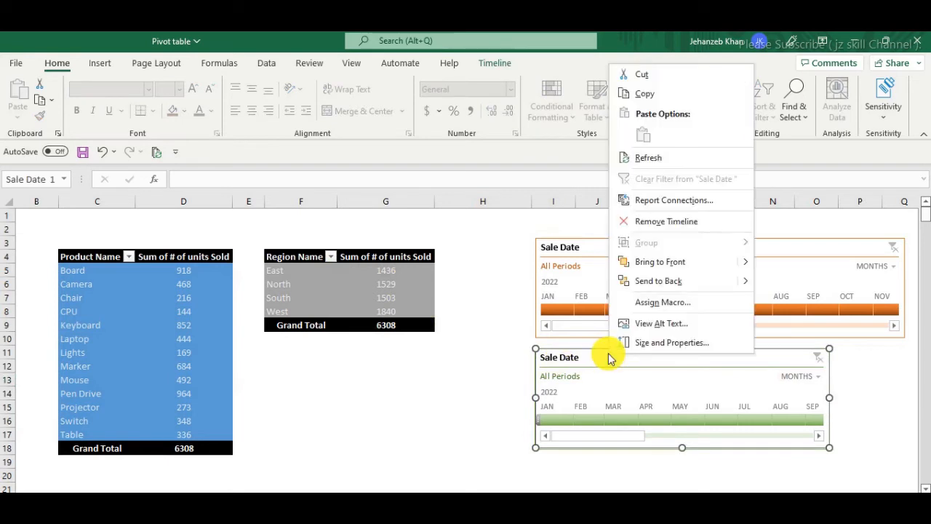
click(704, 261)
click(569, 420)
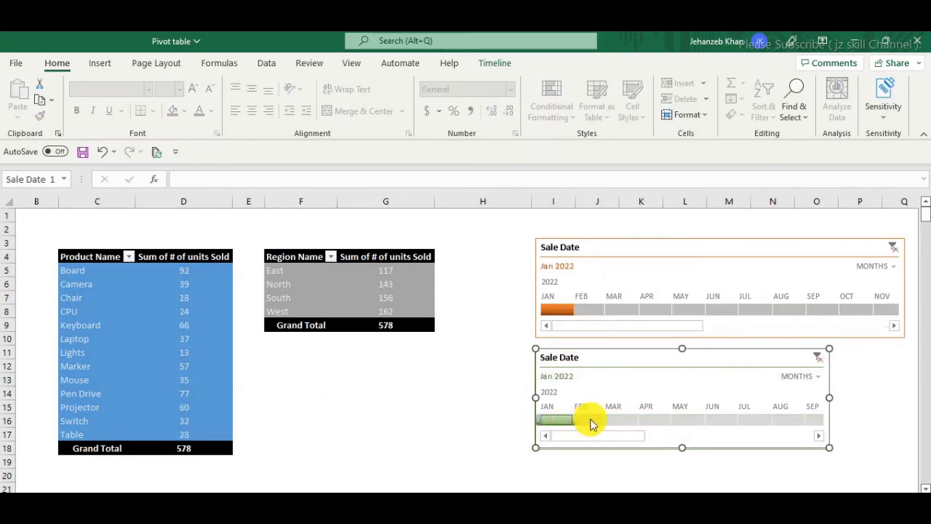
drag(591, 424, 531, 406)
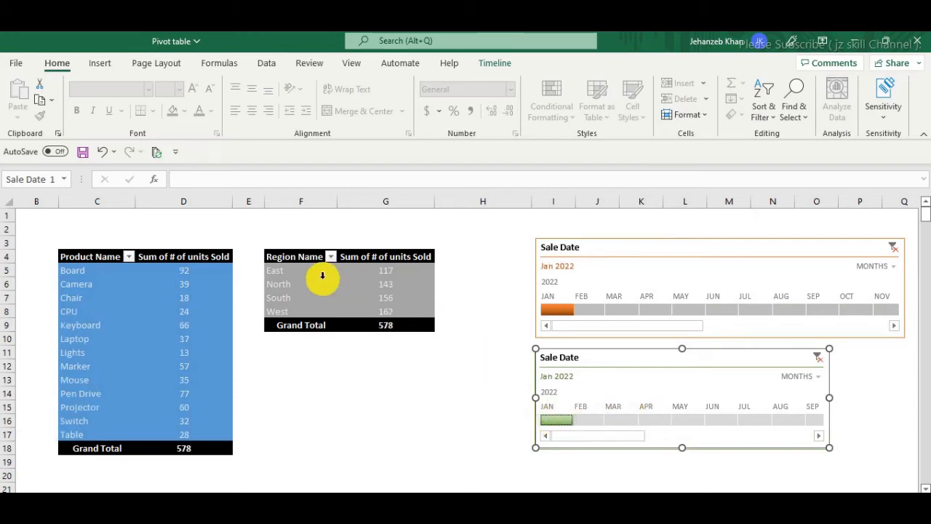
click(416, 366)
click(654, 362)
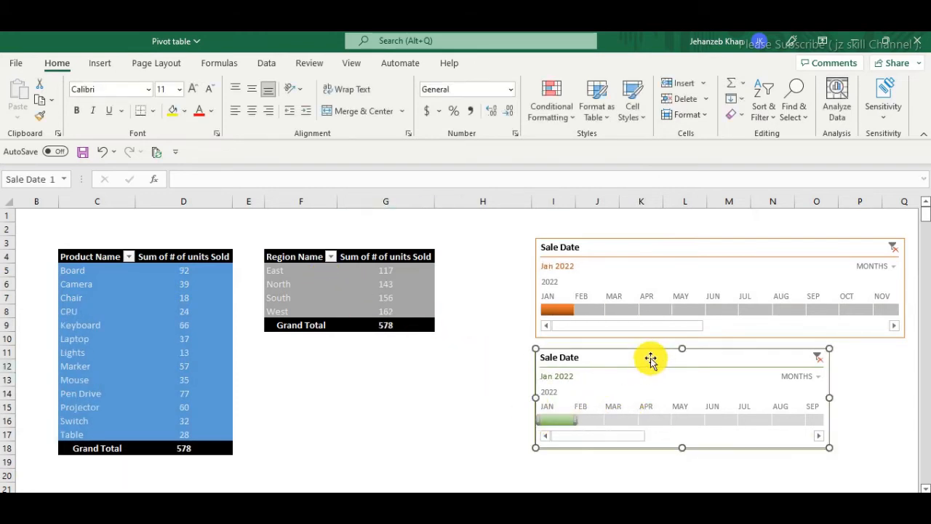
Step: Review the green Sale Date timeline's report connections, keeping both PivotTable5 and PivotTable6 connected
right_click(652, 360)
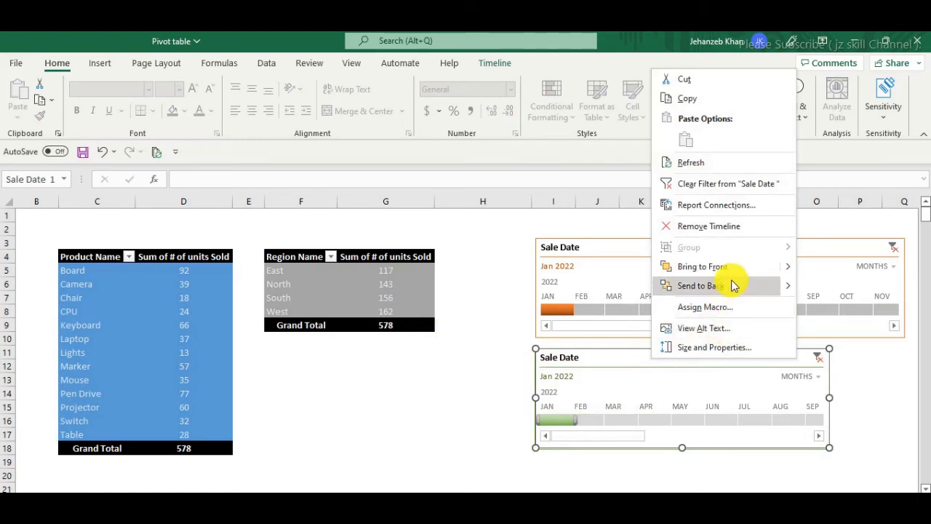
click(721, 206)
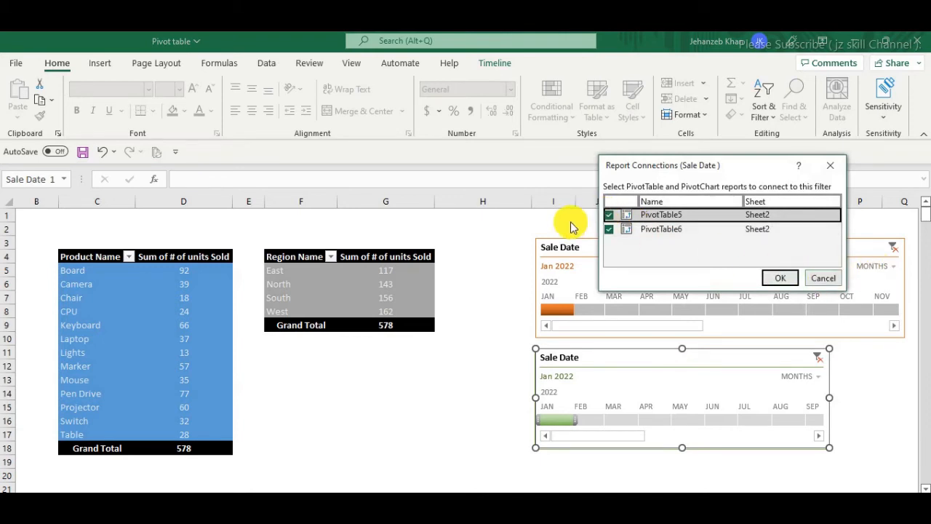
click(611, 215)
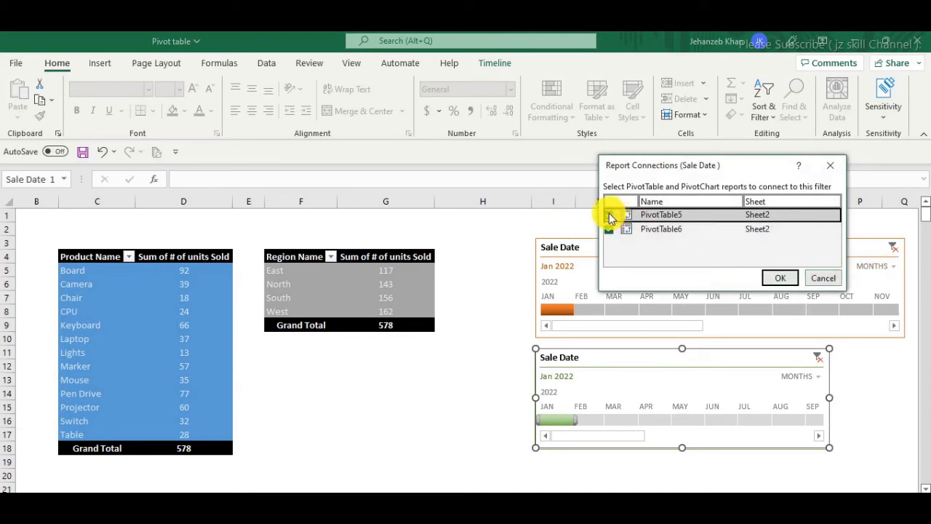
click(609, 216)
click(780, 279)
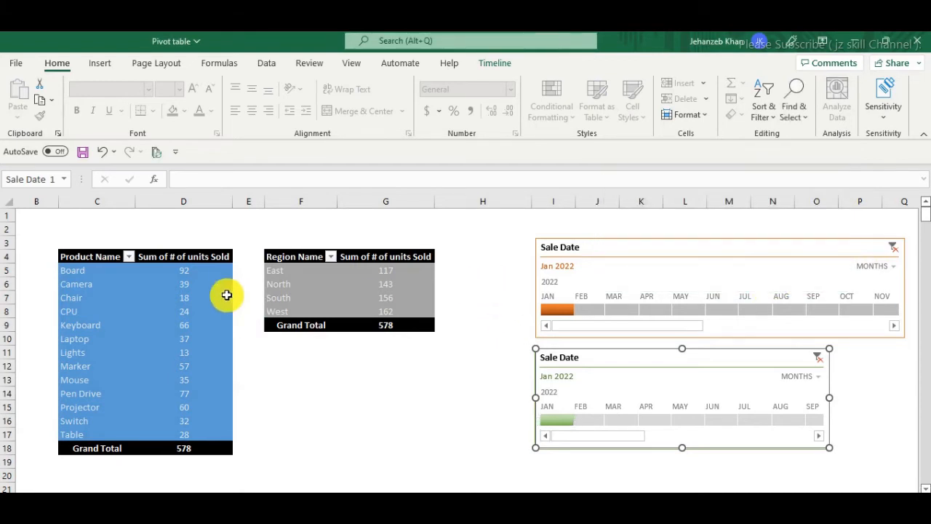
Step: Filter the pivot tables to Mar 2022 and Apr 2022 with the green timeline, and delete that timeline
click(620, 420)
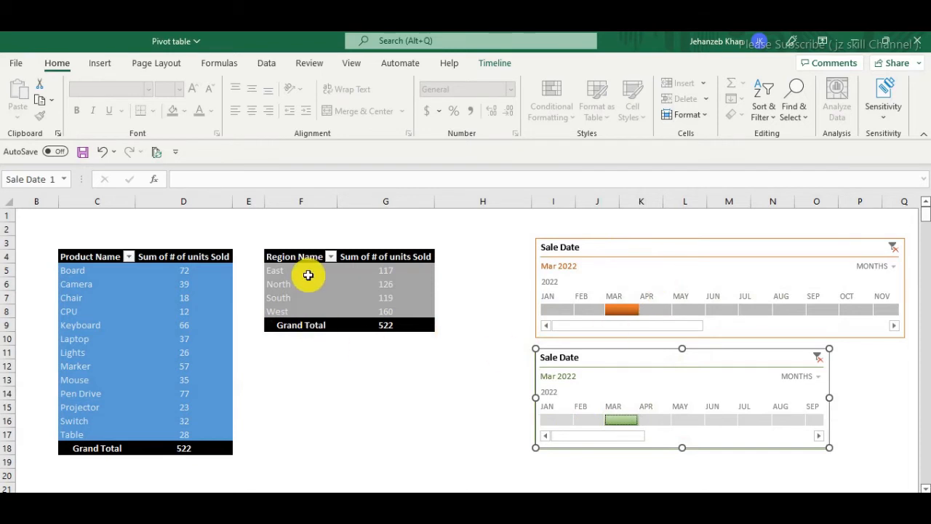
click(671, 417)
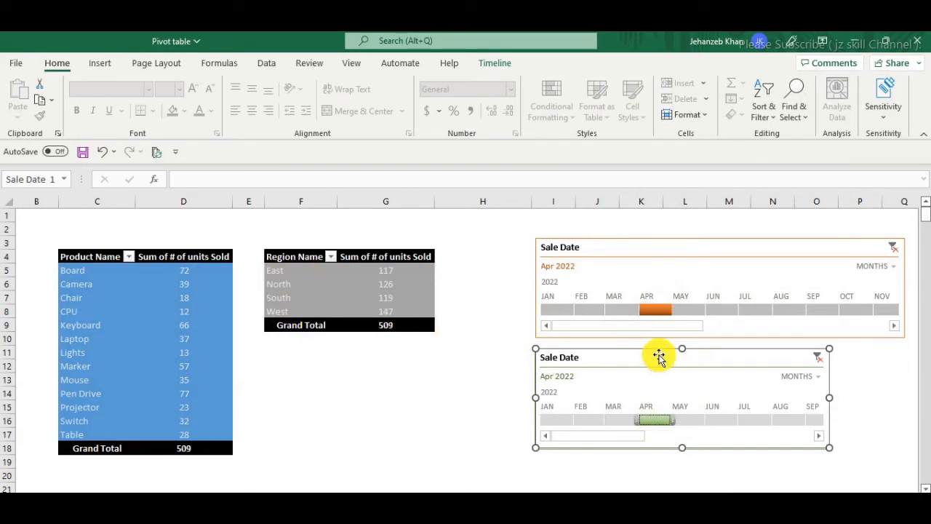
key(Delete)
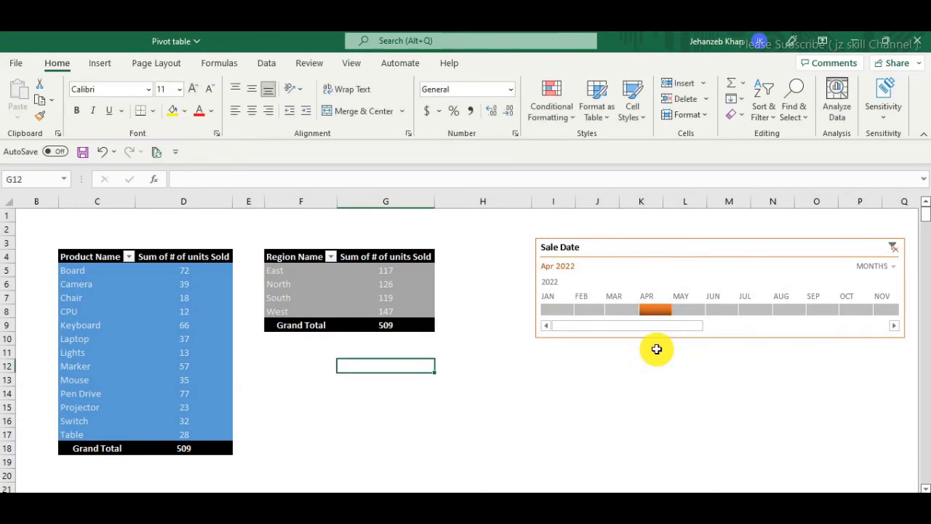
Step: Use the remaining orange timeline to filter both pivot tables to May 2022 and Jun 2022 in turn
click(595, 312)
click(698, 309)
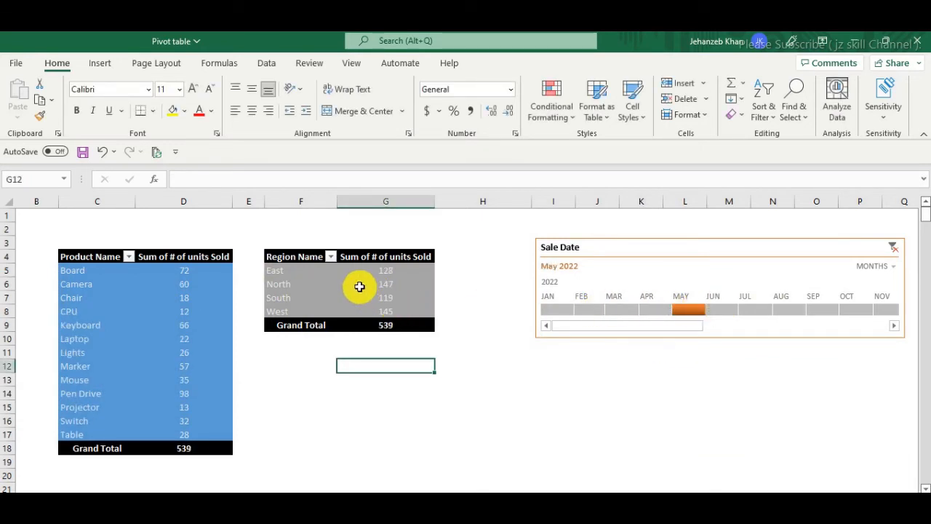
click(721, 309)
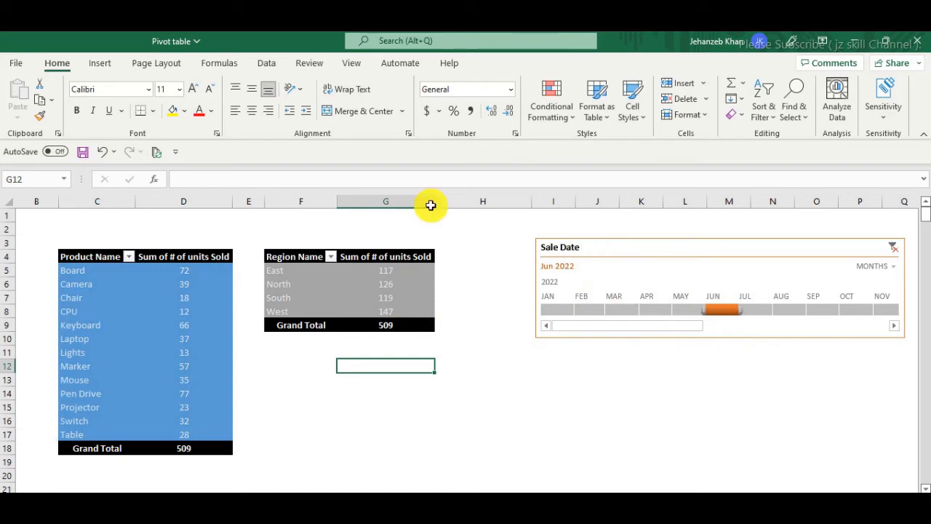
Step: Place the timeline close beside the region pivot table, filter it to Jul 2022, and enlarge it until all twelve months of 2022 fit
drag(634, 248, 533, 265)
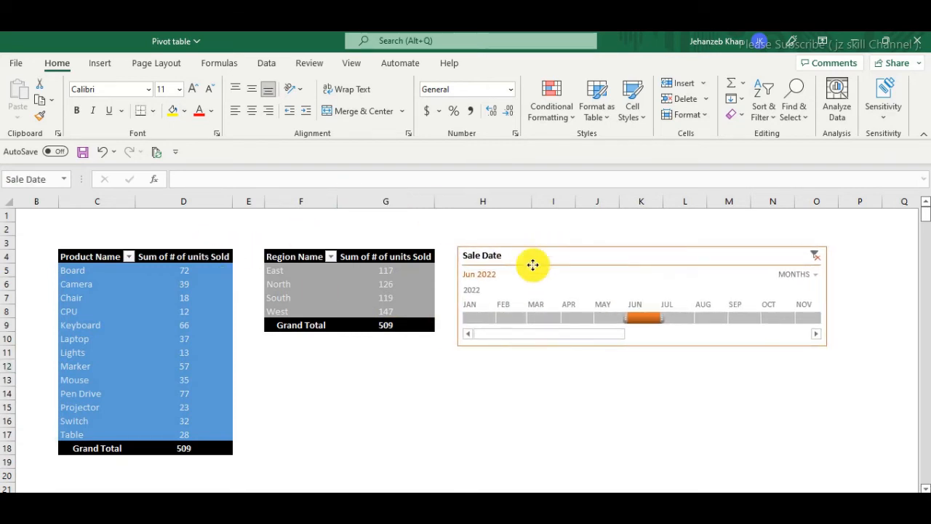
drag(644, 318, 684, 318)
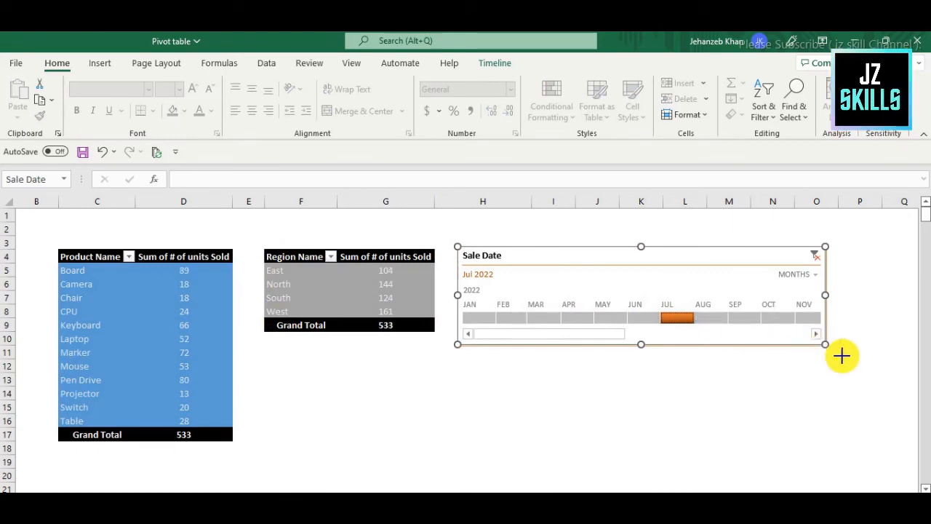
drag(825, 344, 863, 364)
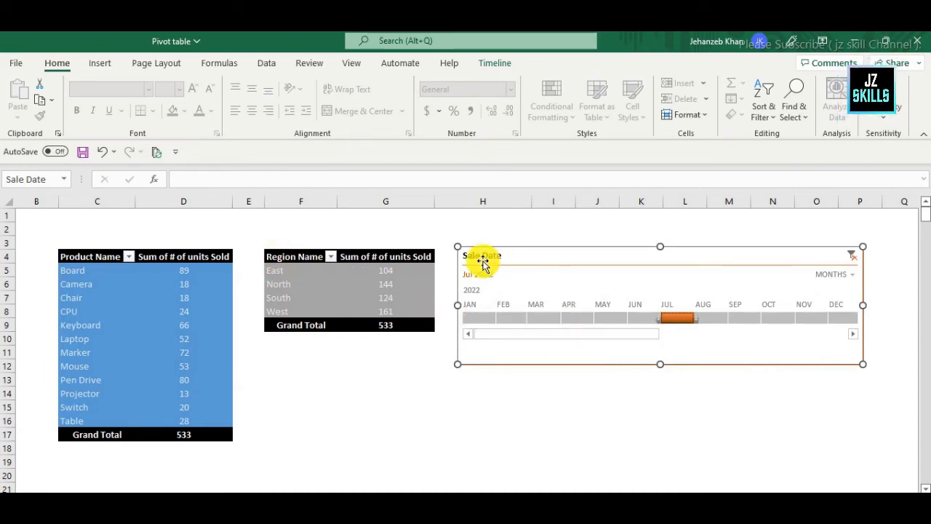
click(300, 275)
click(299, 294)
click(300, 288)
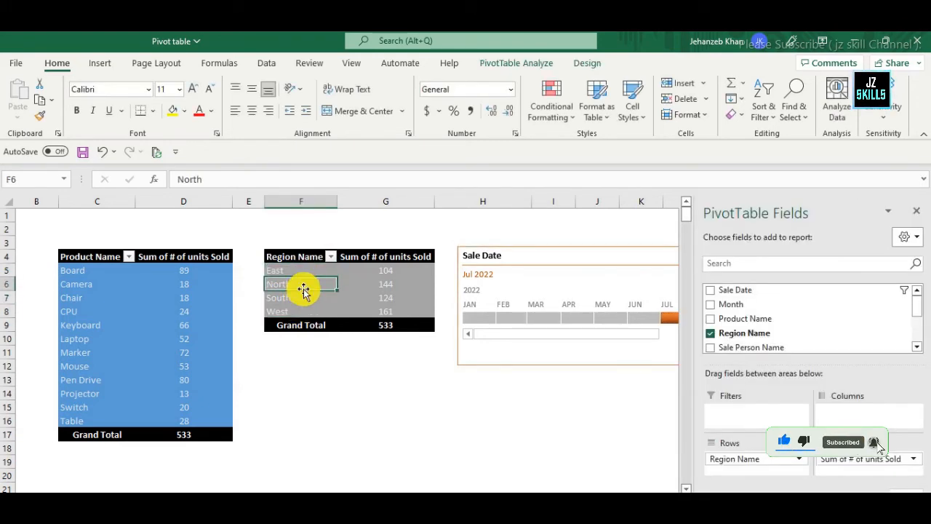
click(90, 270)
click(89, 285)
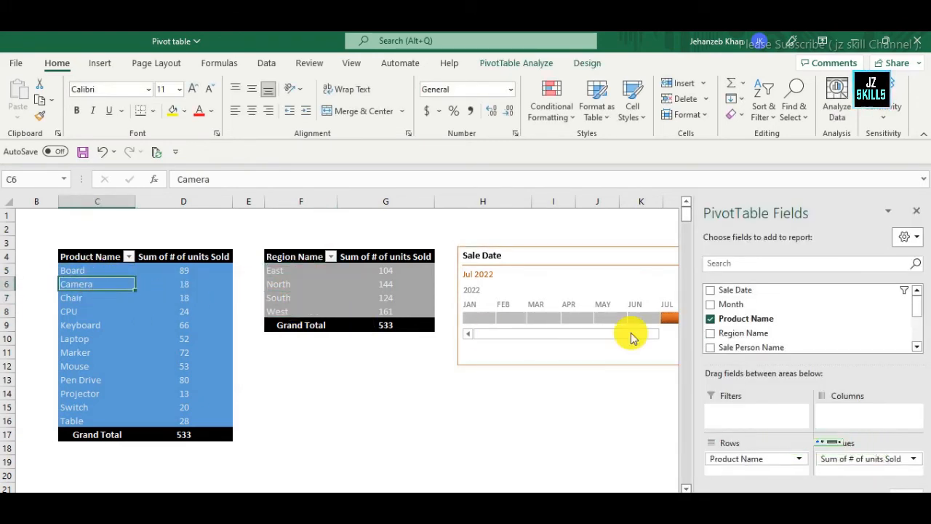
Step: Step the timeline filter through Jan, Feb, Nov and Oct 2022, ending with both pivot tables filtered to Sep 2022
click(588, 254)
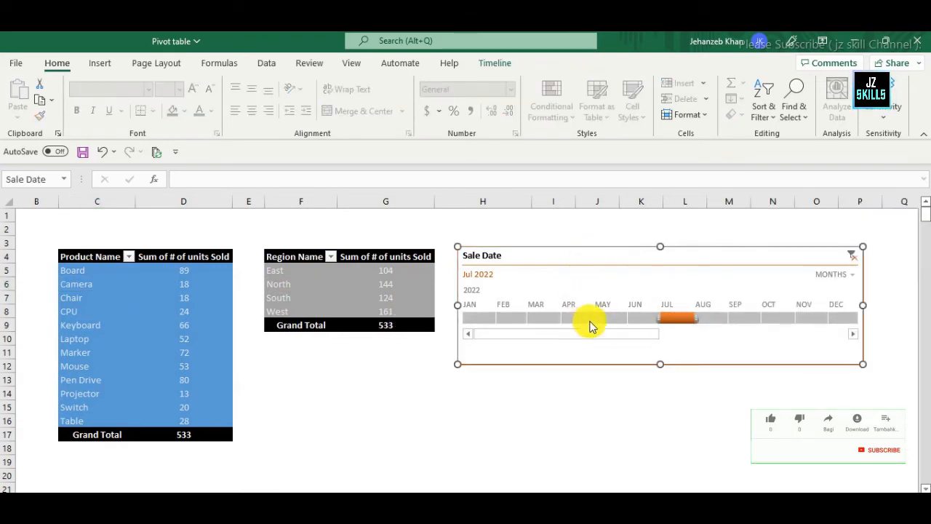
click(480, 318)
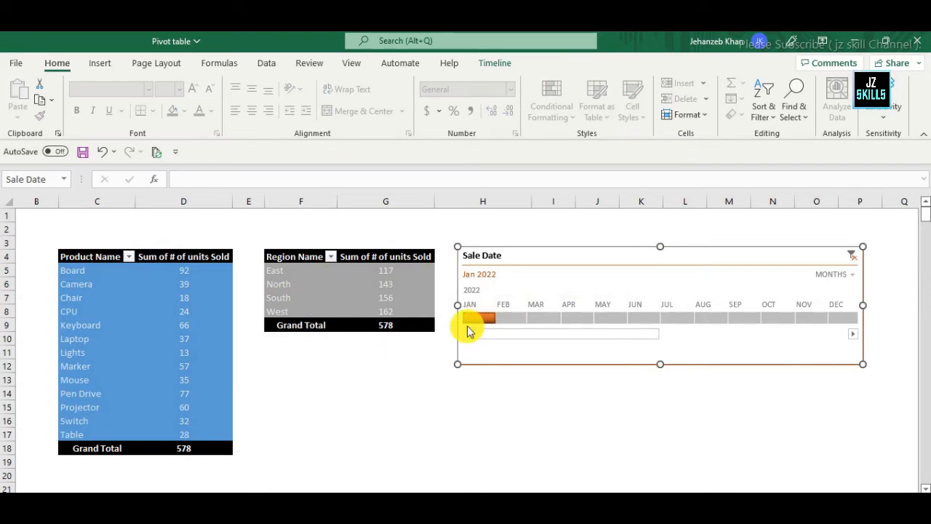
click(511, 320)
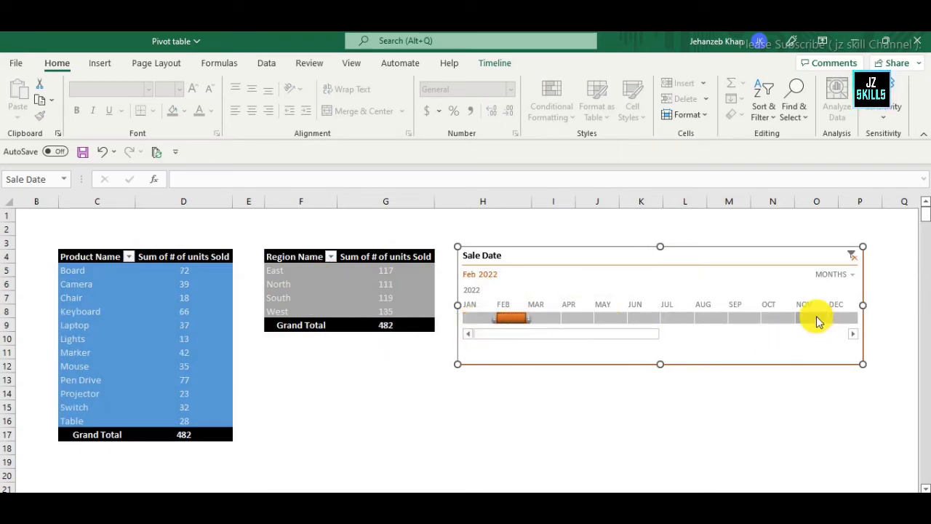
click(818, 321)
click(773, 321)
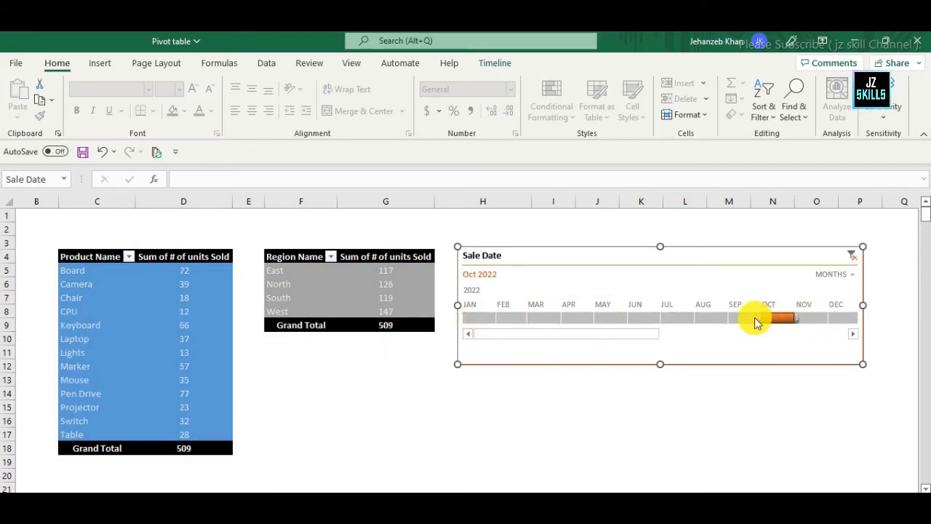
click(742, 322)
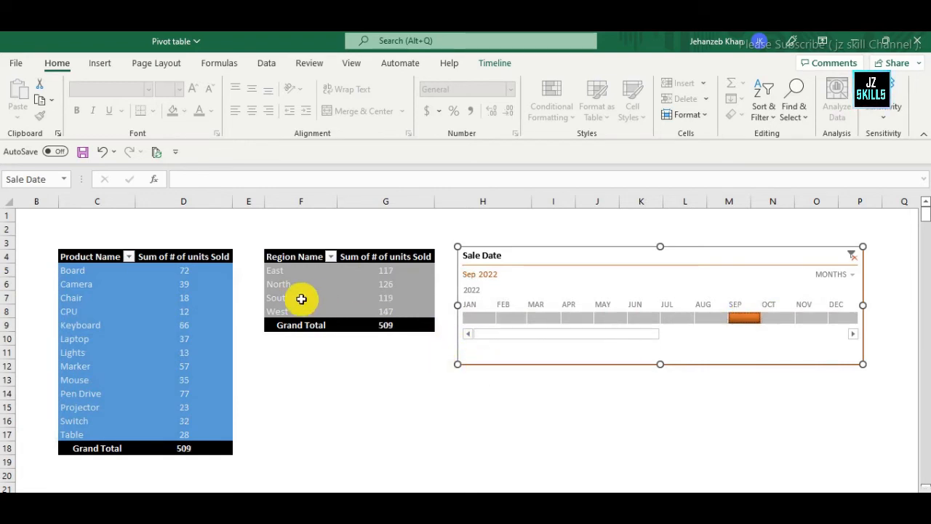
Step: Shift the timeline to the right to free up space, and copy the region pivot table in F4:G9
drag(527, 256, 631, 255)
click(287, 258)
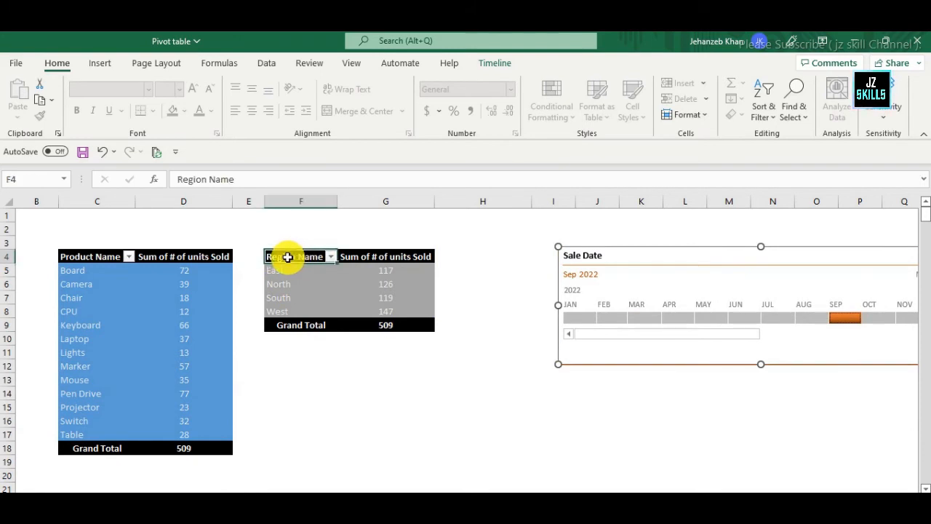
click(418, 392)
click(293, 257)
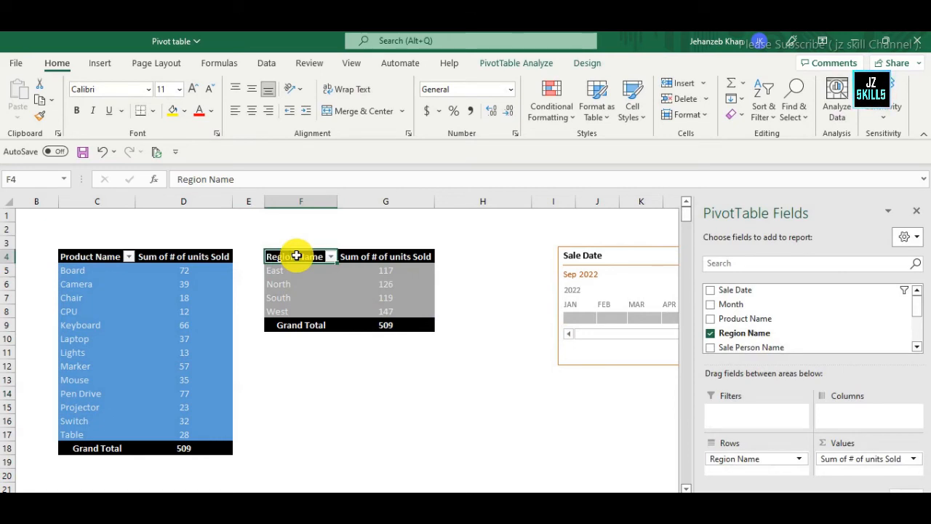
drag(296, 257, 411, 322)
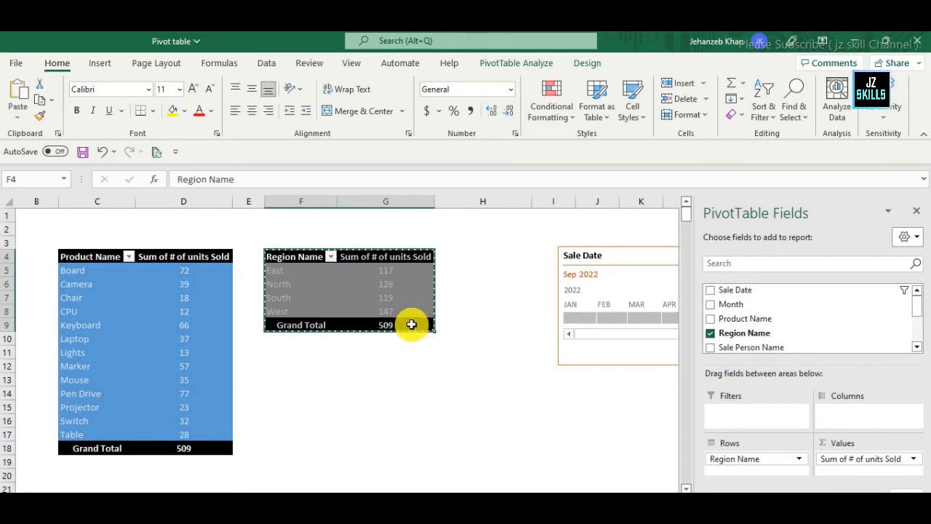
Step: Paste the copied region pivot table at cell I4
click(402, 369)
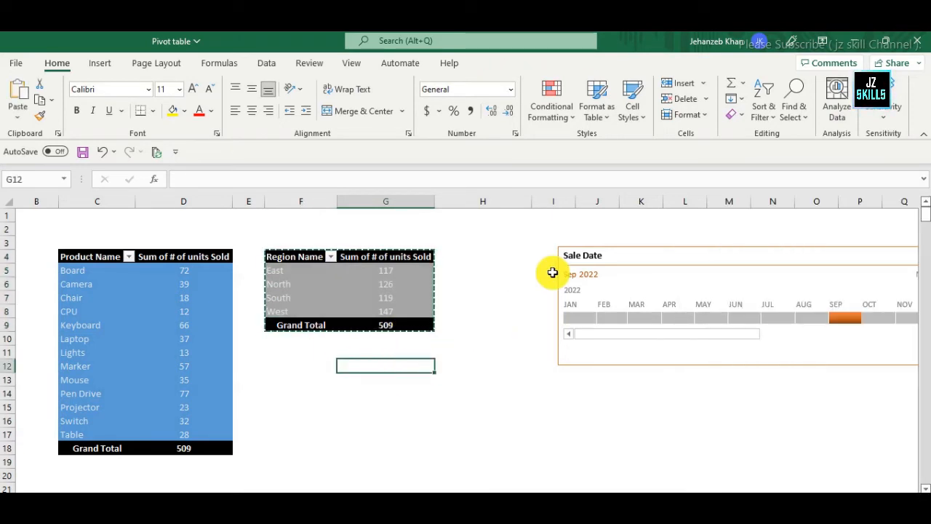
click(491, 258)
click(547, 200)
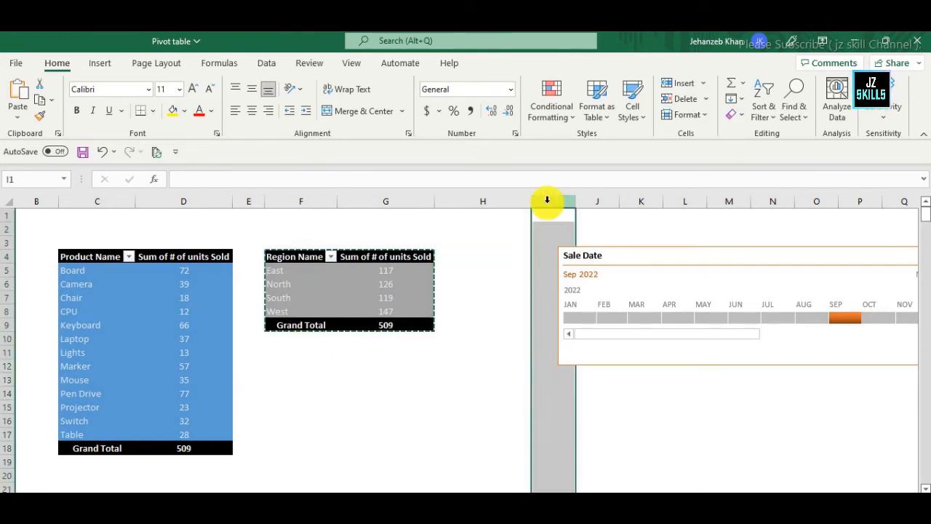
right_click(547, 201)
key(Escape)
click(542, 259)
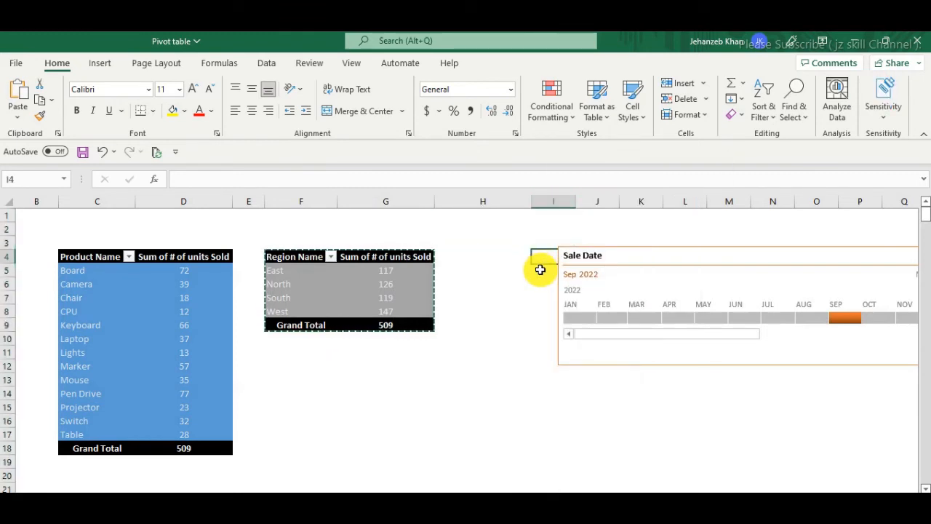
key(ctrl+v)
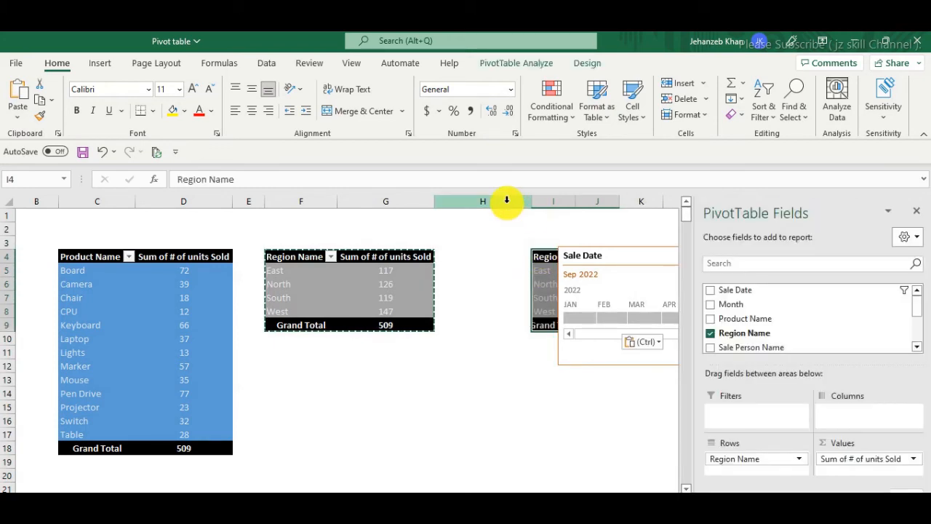
Step: Narrow column H to a width of 4.86 and move the timeline to the right, clear of the pasted pivot table
click(522, 203)
drag(530, 208, 459, 208)
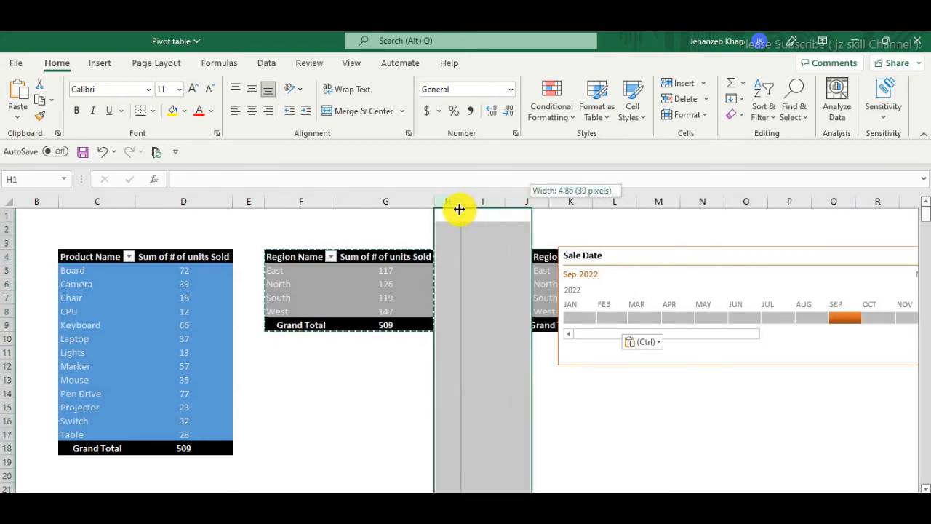
click(544, 408)
drag(559, 261, 742, 254)
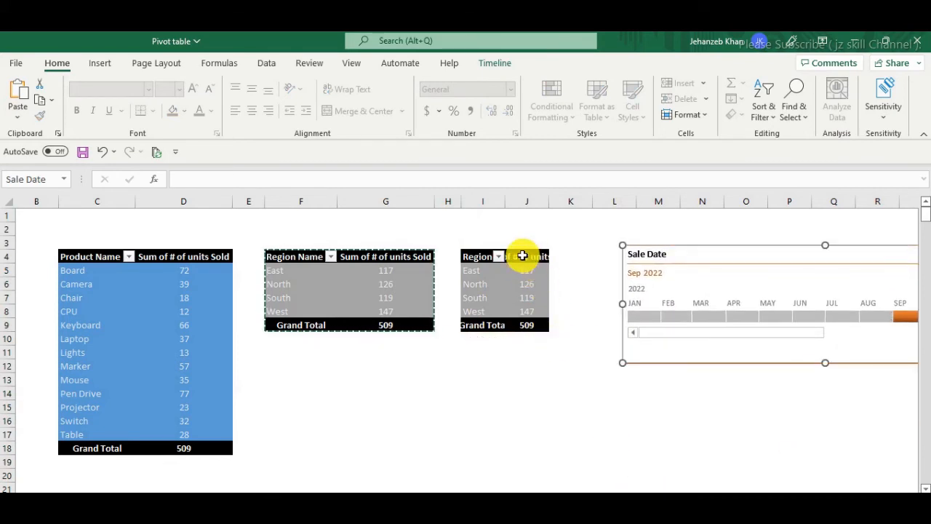
Step: Widen columns I and J, and replace Region Name with Sale Person Name as the row field of the pasted pivot table
drag(506, 203, 590, 200)
click(558, 270)
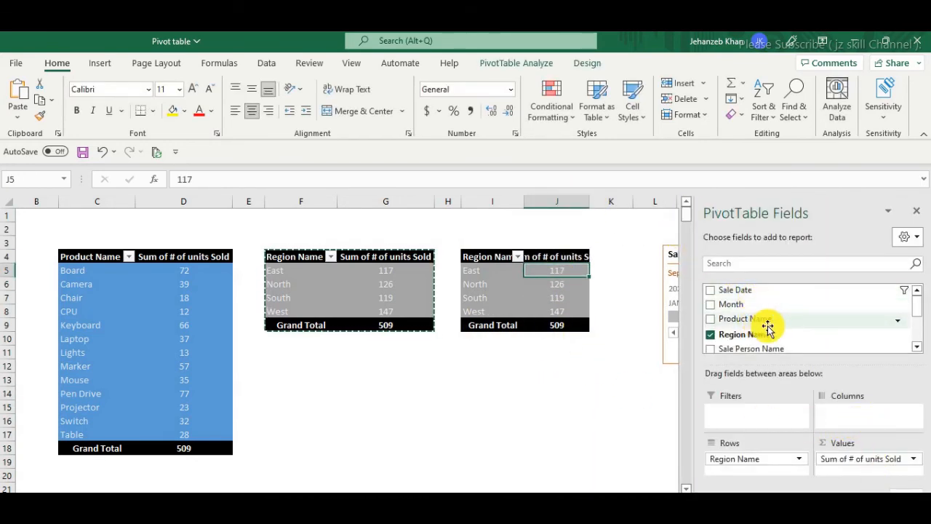
scroll(822, 338, down, 2)
drag(779, 313, 556, 378)
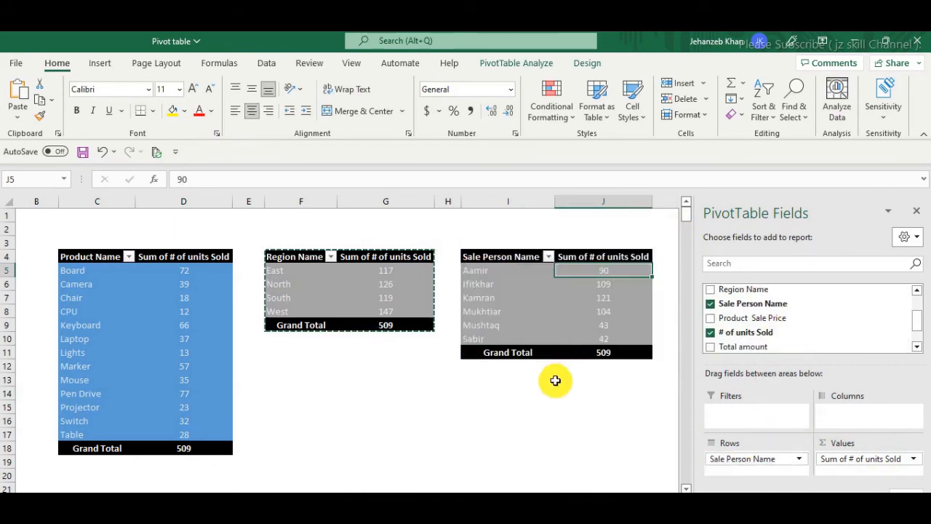
click(556, 379)
click(548, 422)
Step: Try to move the Sale Date timeline to the top of the sheet, over the product and region pivot tables
mouse_move(692, 488)
mouse_down()
mouse_move(713, 486)
mouse_move(693, 486)
mouse_up()
drag(811, 248, 66, 211)
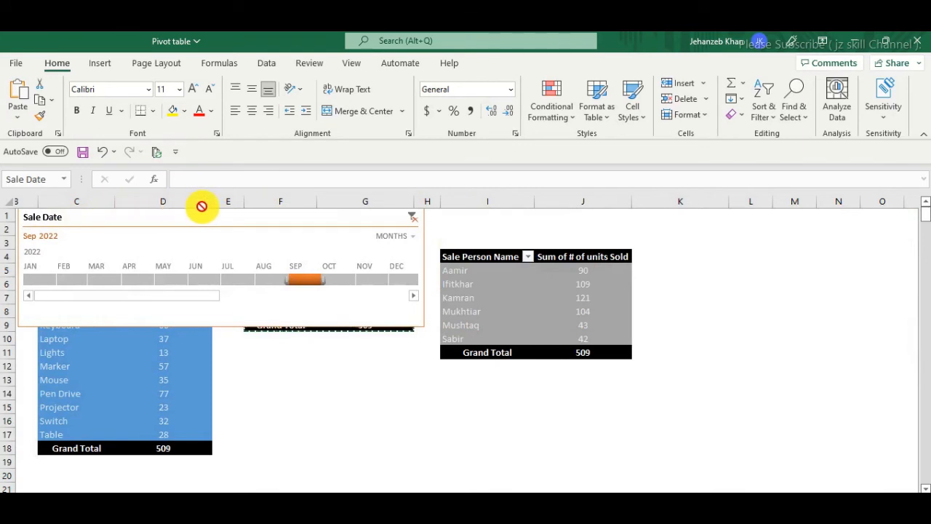
key(ctrl+z)
click(444, 434)
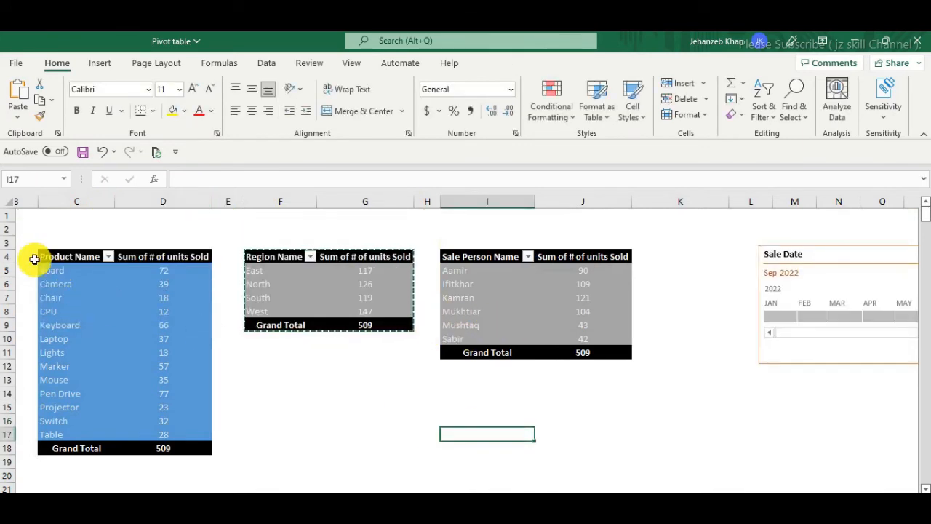
Step: Increase the height of rows 1 and 2 to make room above the pivot tables, and try placing the timeline there
drag(3, 227, 6, 246)
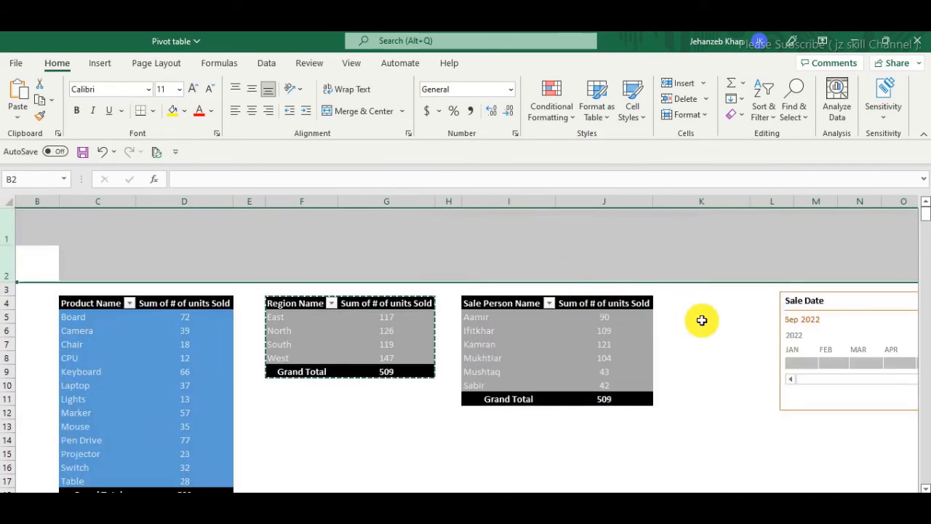
drag(876, 314, 232, 205)
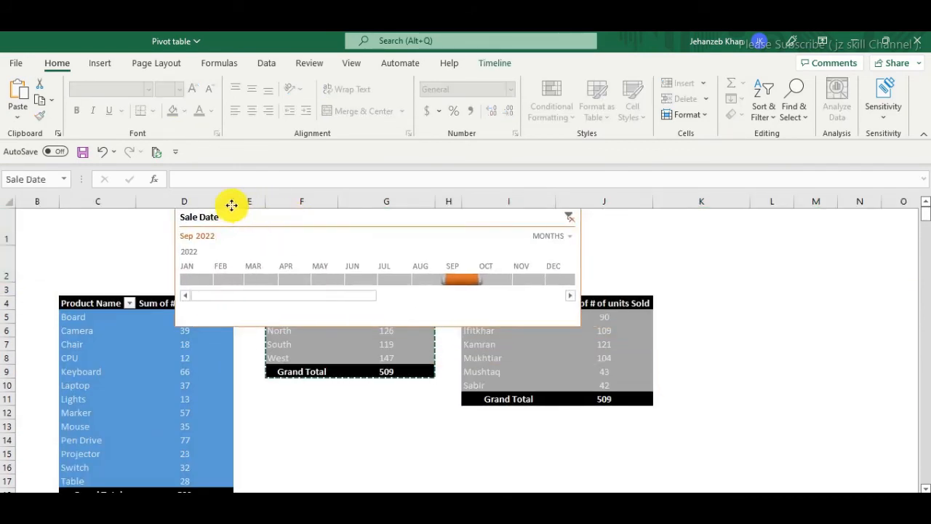
key(ctrl+z)
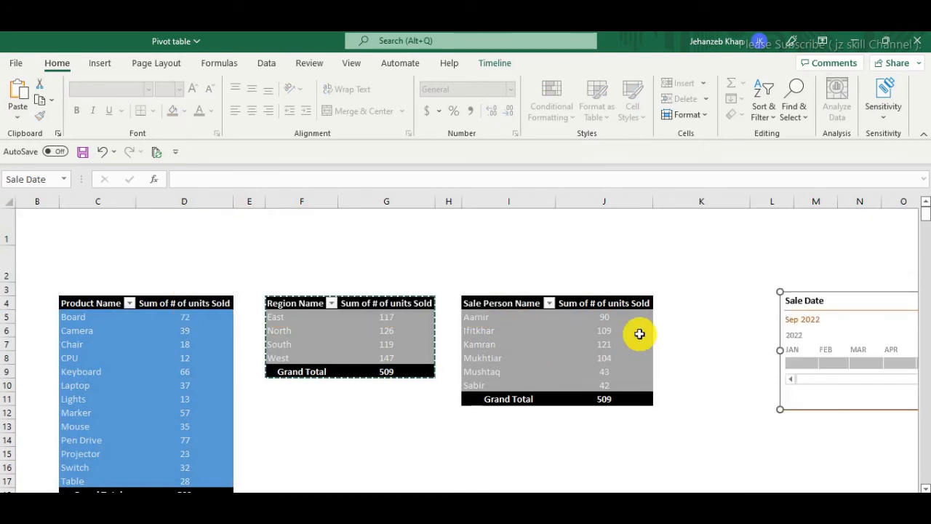
Step: Increase the height of the empty rows above the pivot tables further and move the Sale Date timeline into that space
click(11, 239)
drag(13, 244, 12, 296)
drag(854, 327, 156, 214)
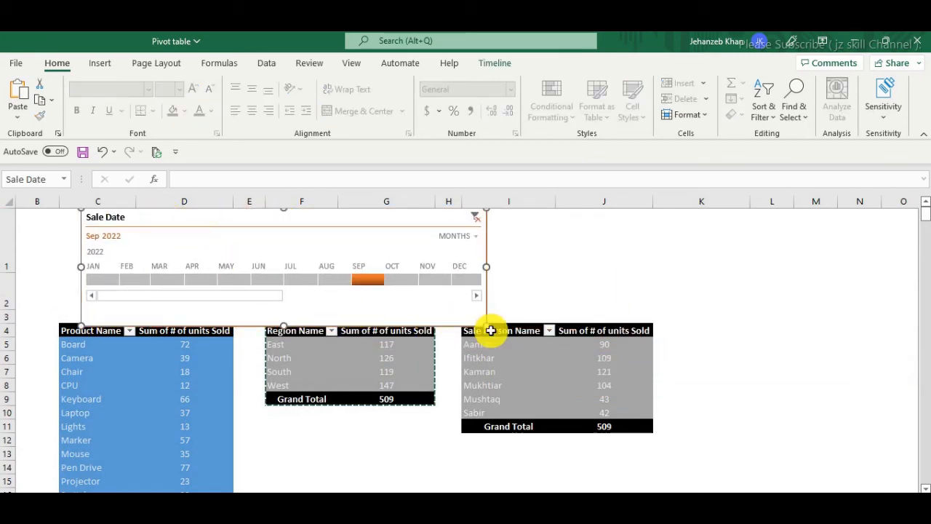
Step: Reduce the timeline's height, widen it to show January 2022 to March 2023, and align its left edge with column C above the pivot tables
drag(487, 324, 475, 285)
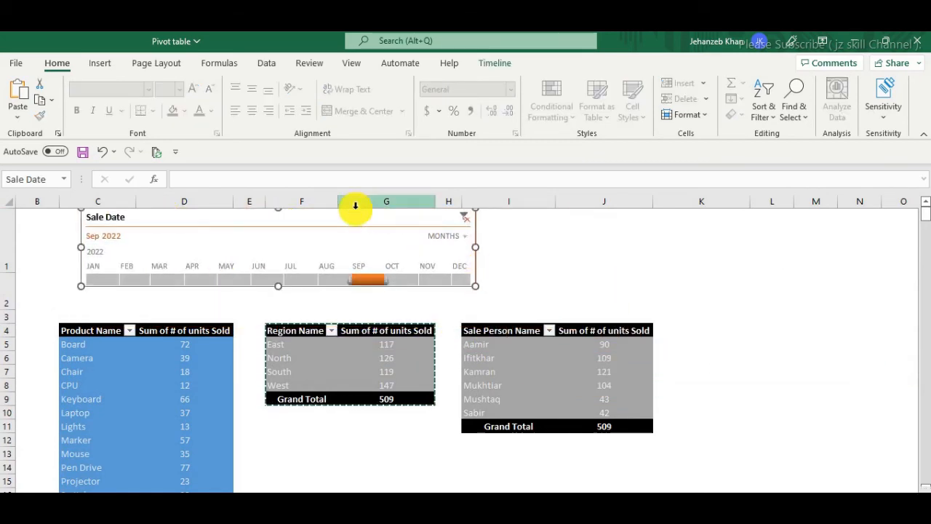
drag(476, 248, 588, 250)
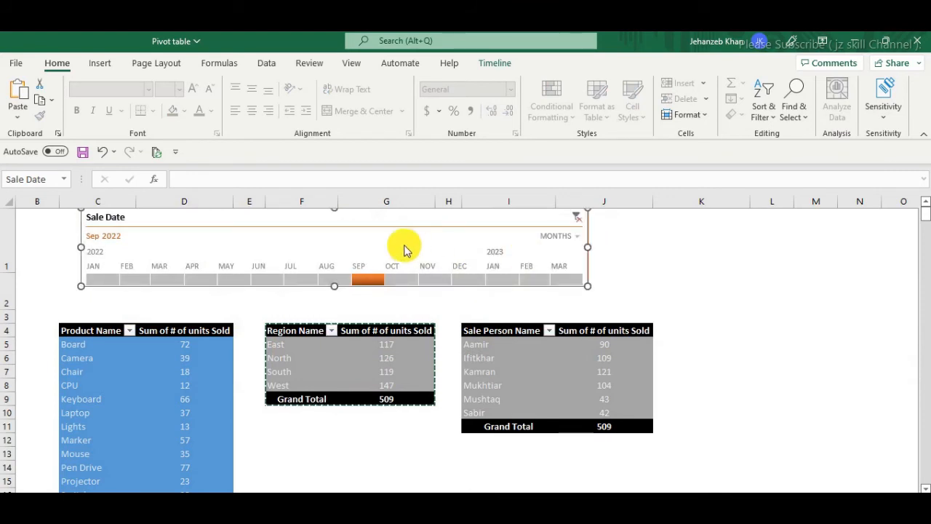
mouse_move(377, 225)
mouse_down()
mouse_move(354, 228)
mouse_move(362, 232)
mouse_up()
click(764, 302)
click(769, 366)
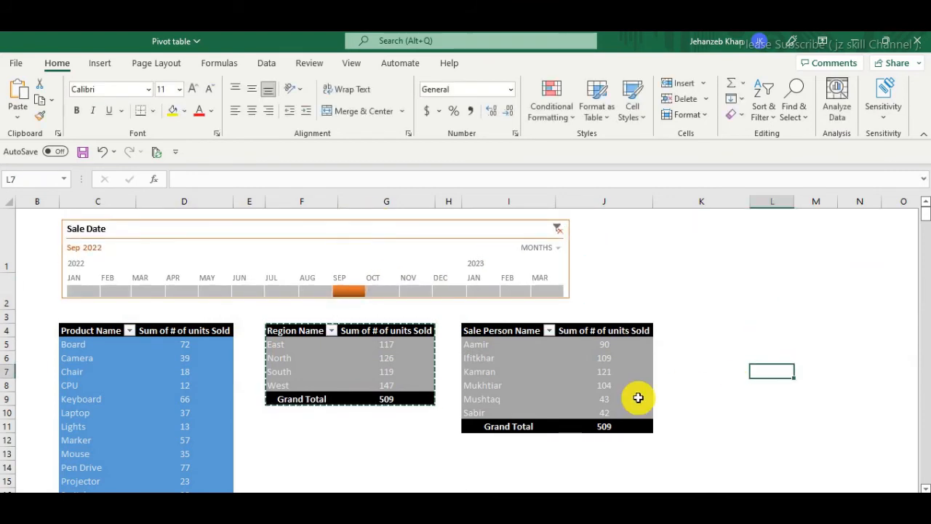
scroll(744, 355, down, 2)
scroll(744, 354, up, 2)
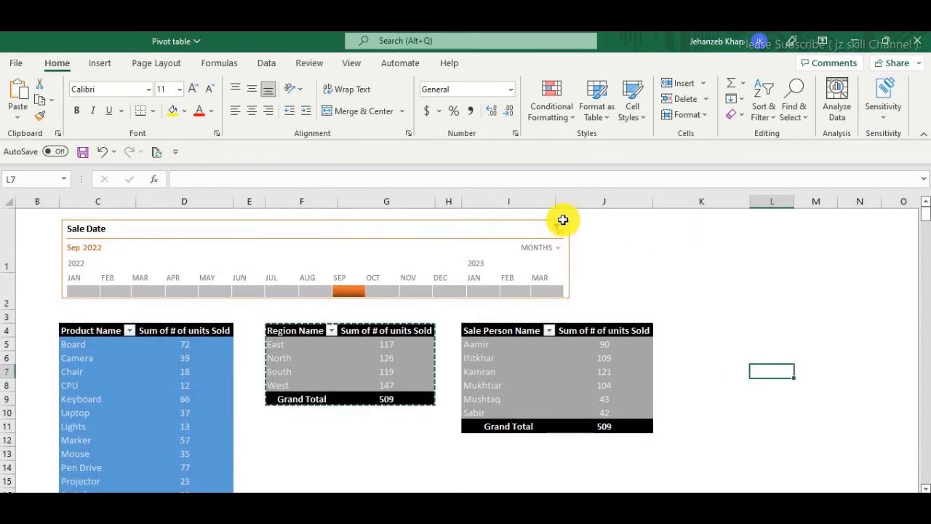
Step: Clear the timeline filter to show all periods and apply the gold dark style to the Sale Person Name pivot table
click(558, 228)
click(766, 319)
click(779, 355)
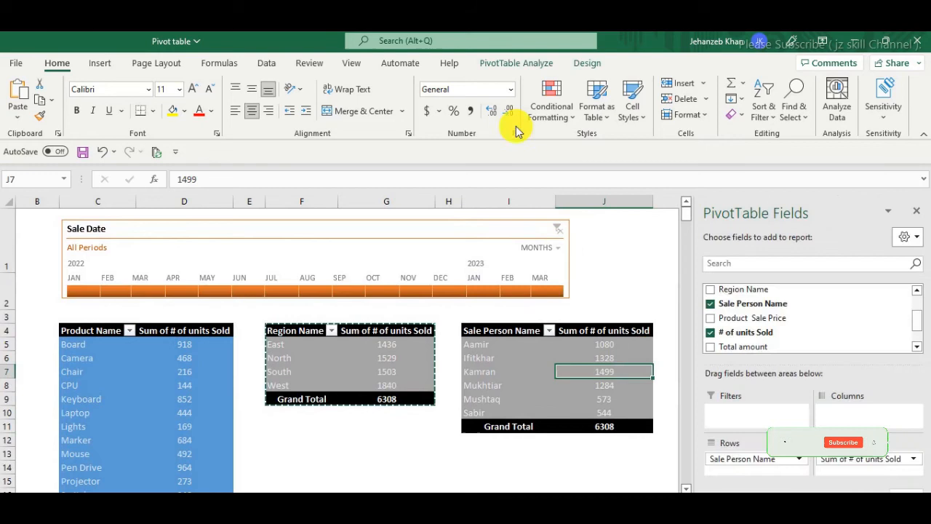
click(599, 64)
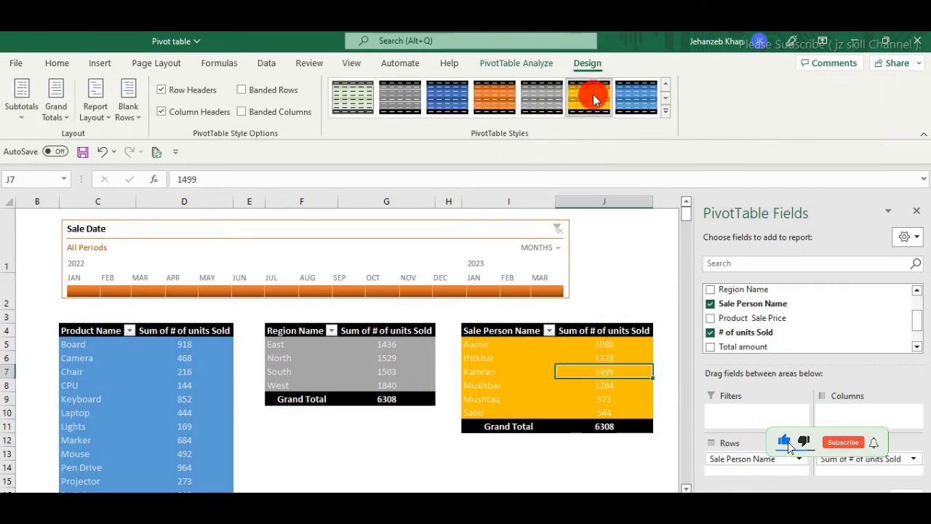
click(497, 101)
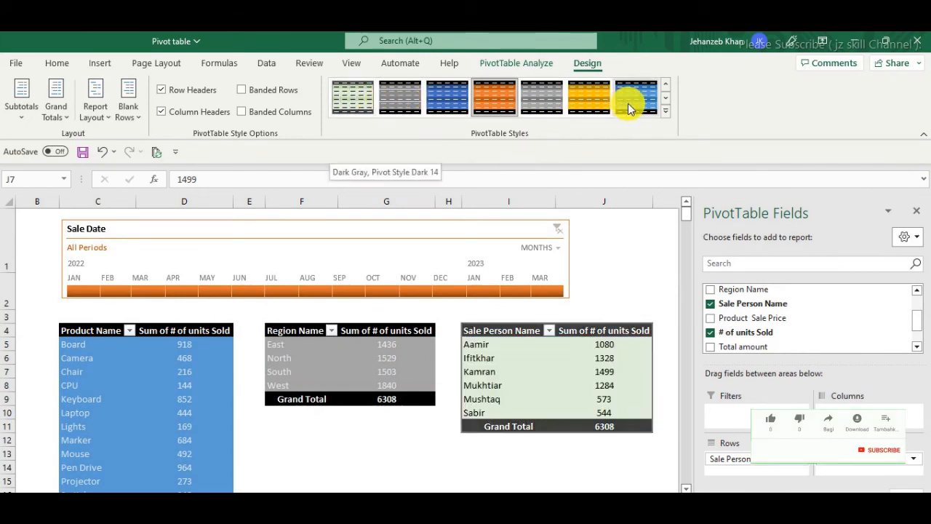
click(585, 108)
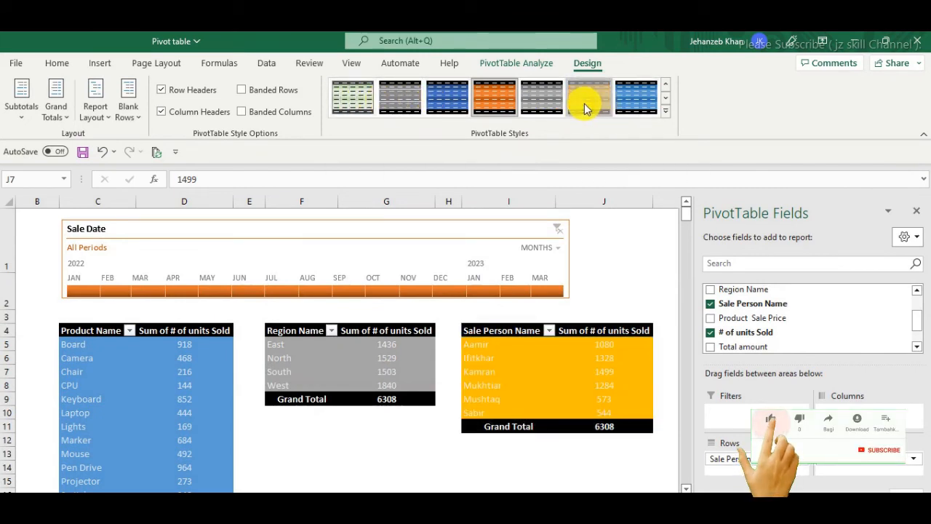
click(380, 468)
click(709, 299)
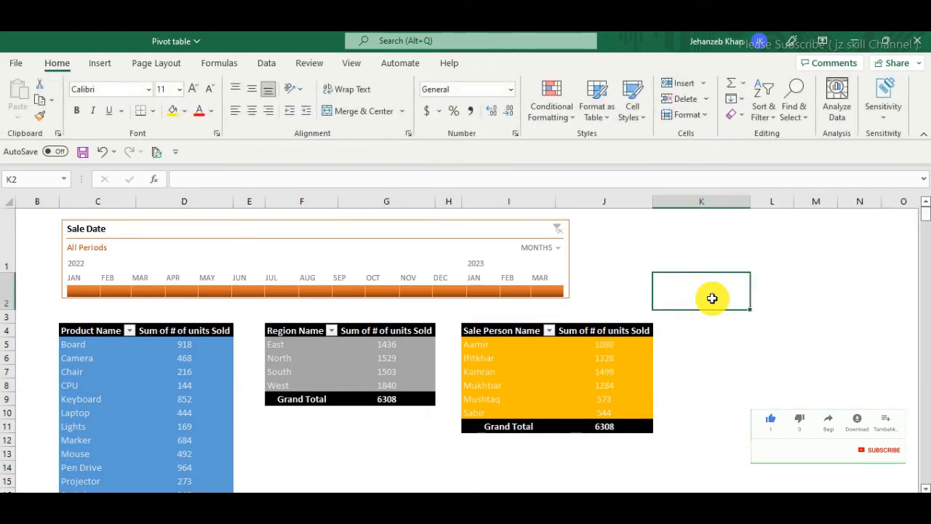
Step: Widen the Sale Date timeline to the outer edge of column J so it spans all three pivot tables
scroll(712, 298, down, 1)
scroll(702, 295, up, 1)
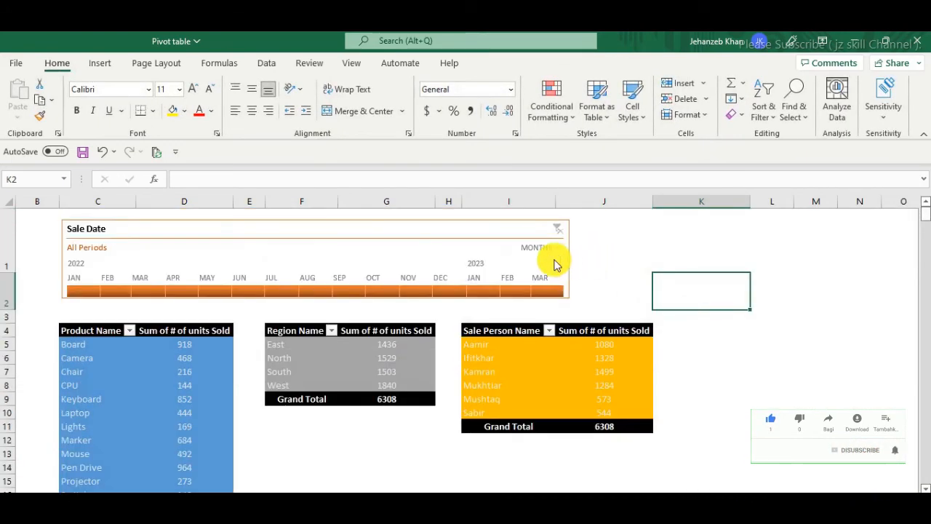
click(410, 239)
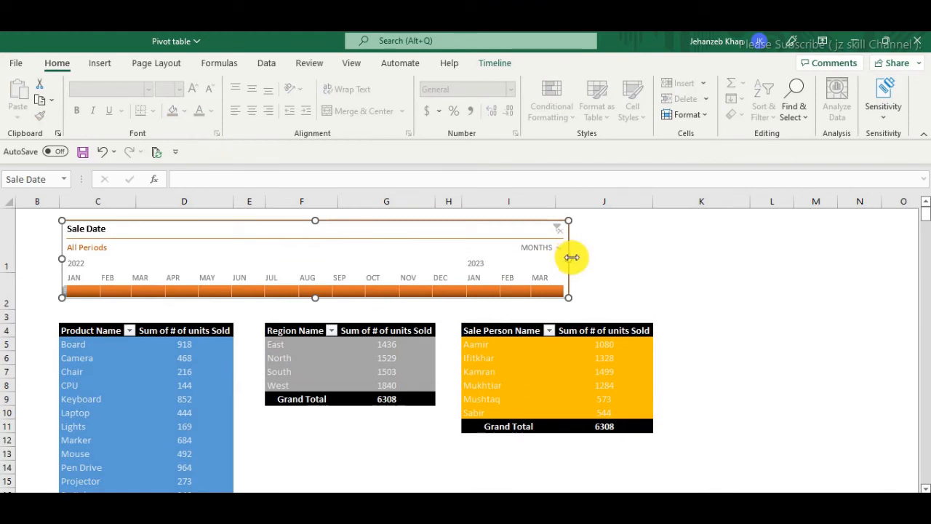
drag(572, 258, 654, 260)
click(747, 331)
click(767, 357)
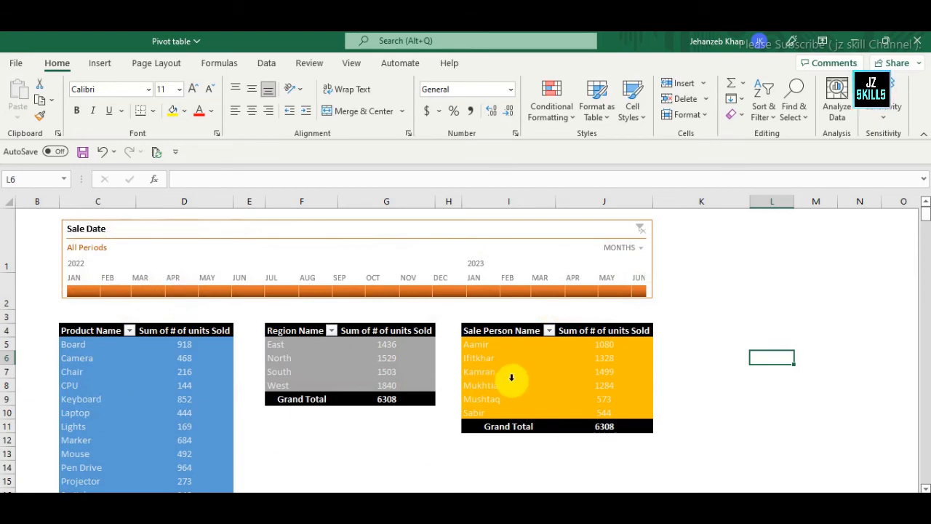
Step: Collapse the ribbon so that the timeline and all three complete pivot tables fit on screen together
scroll(507, 381, down, 1)
scroll(507, 382, up, 1)
scroll(508, 382, down, 2)
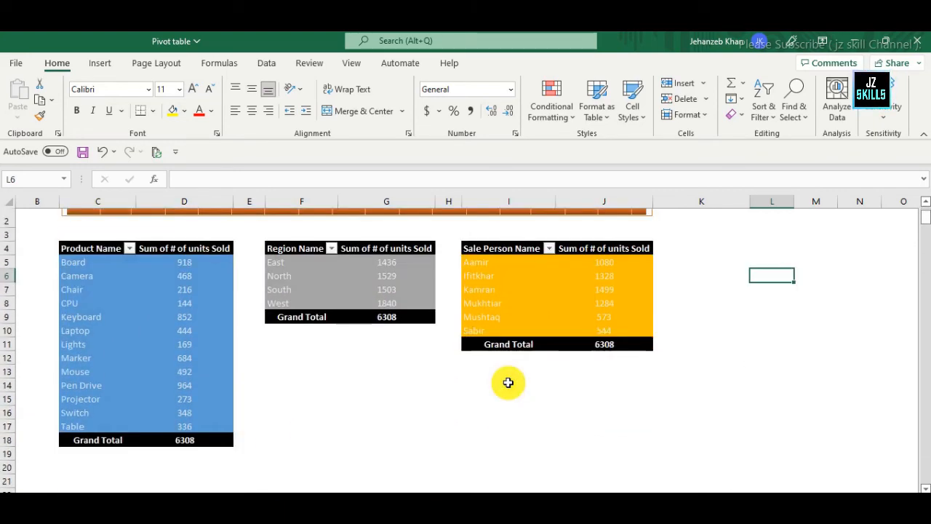
scroll(508, 382, up, 2)
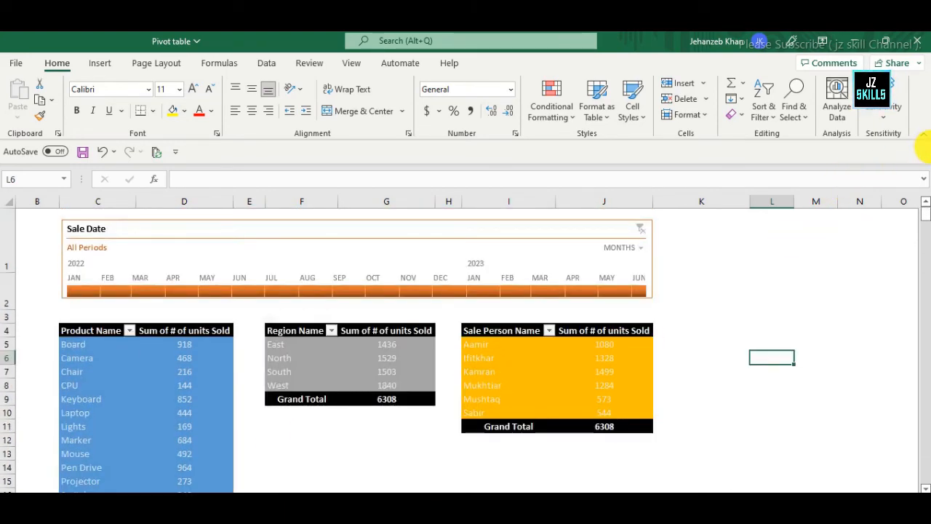
click(925, 136)
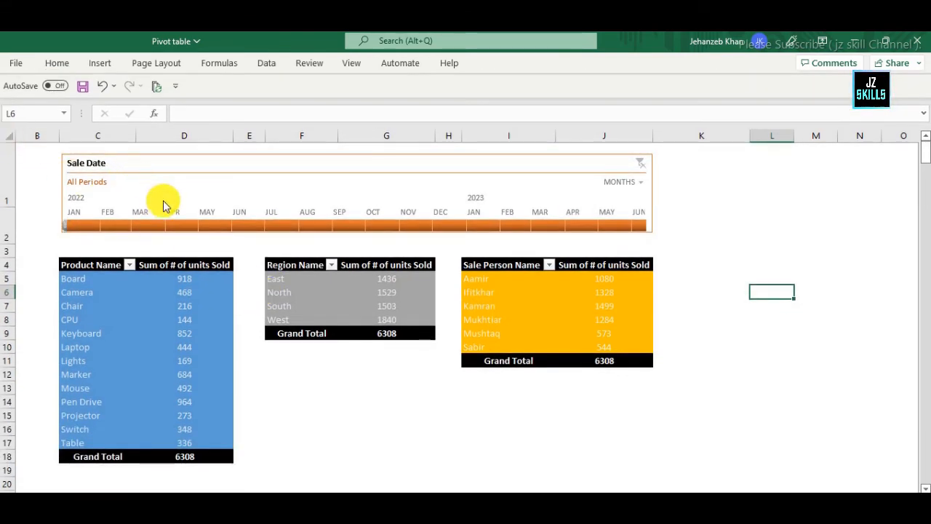
Step: Filter the three pivot tables through the Sale Date timeline to April 2022, followed by May 2022
click(172, 213)
click(172, 226)
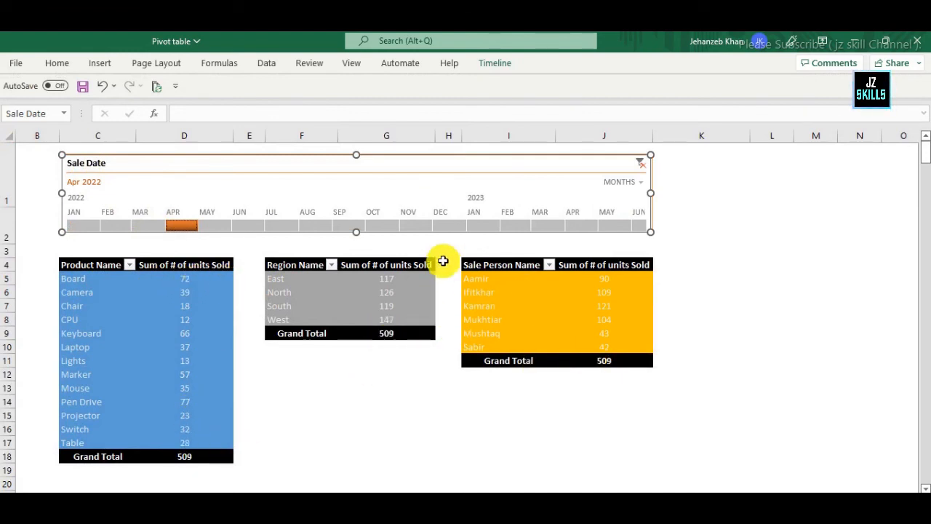
click(213, 225)
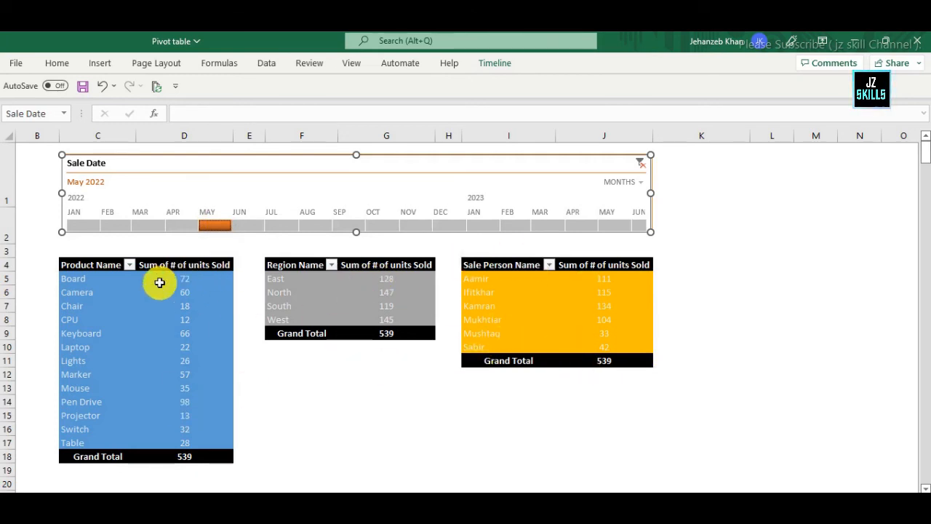
right_click(513, 265)
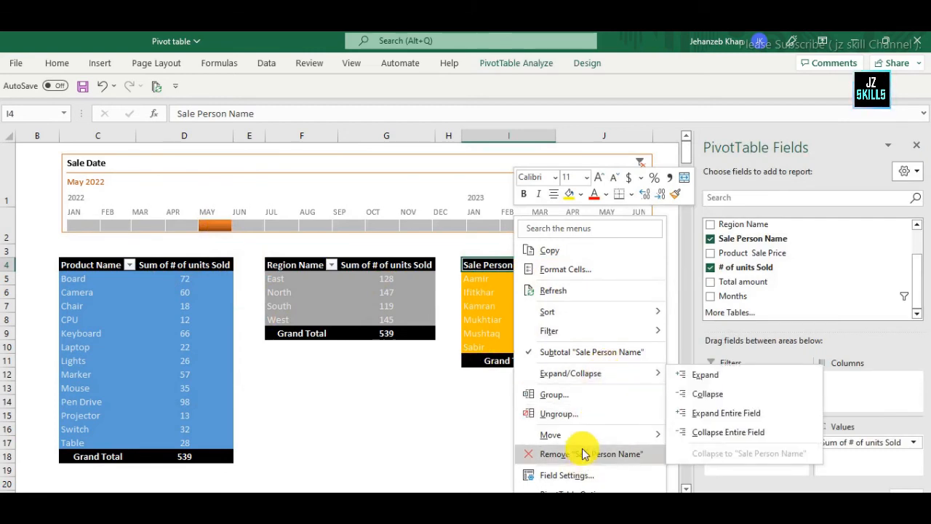
click(492, 291)
click(496, 292)
right_click(495, 292)
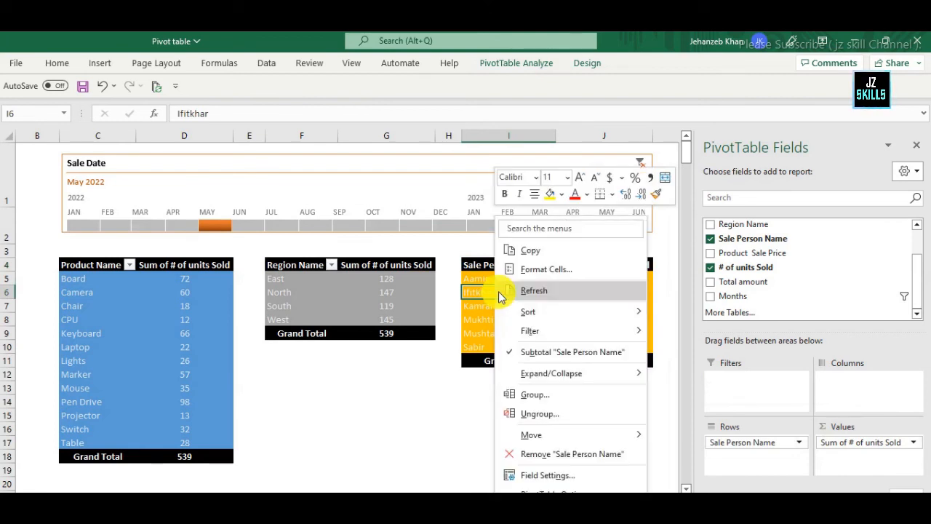
click(428, 398)
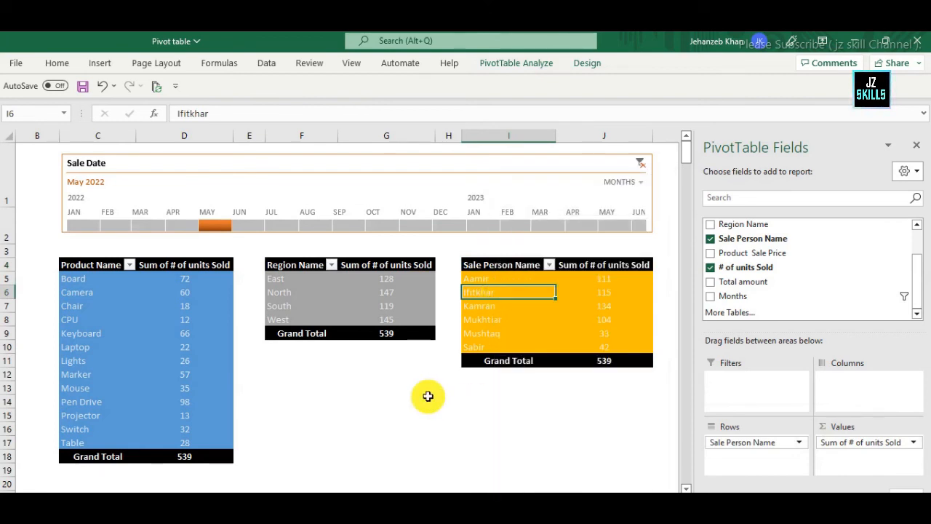
Step: Check the filter connections of the Sale Person Name pivot table and close them without making changes
click(530, 66)
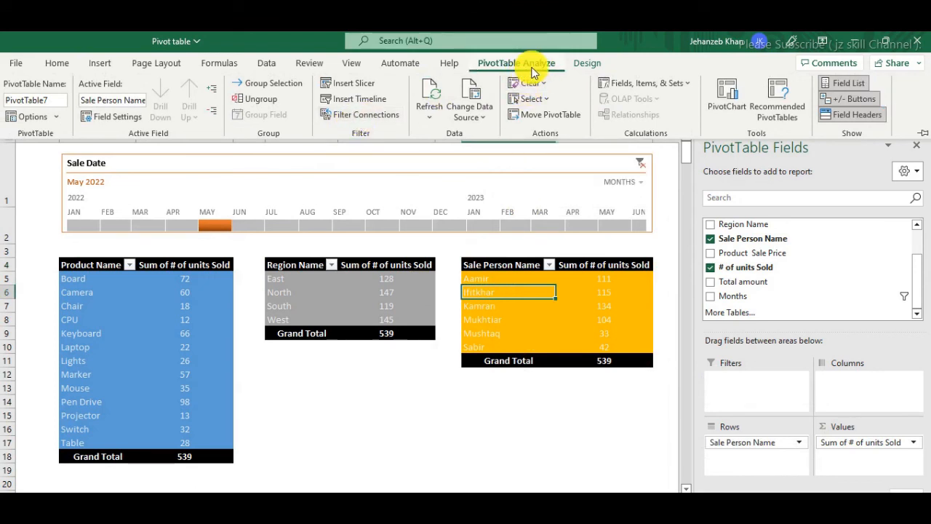
click(376, 117)
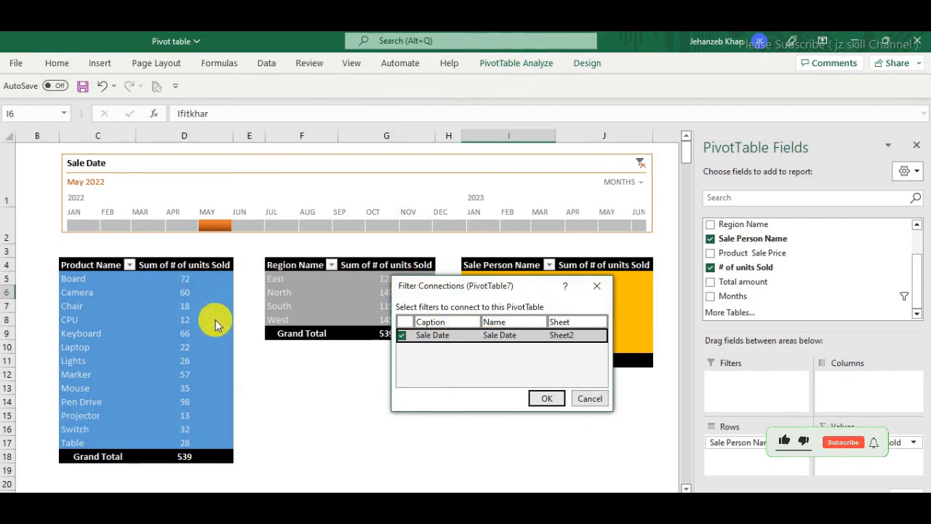
click(588, 400)
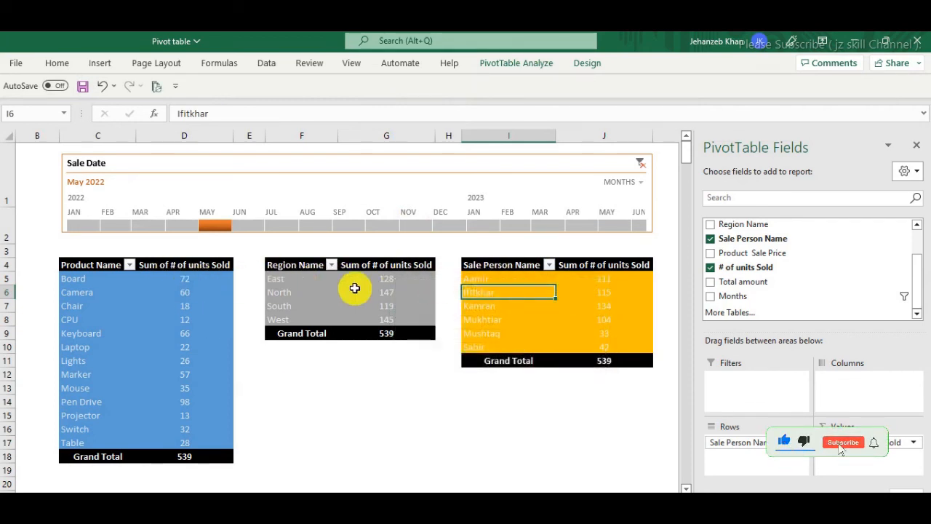
Step: Filter the pivot tables month by month on the timeline, going through June, July and August 2022
click(255, 224)
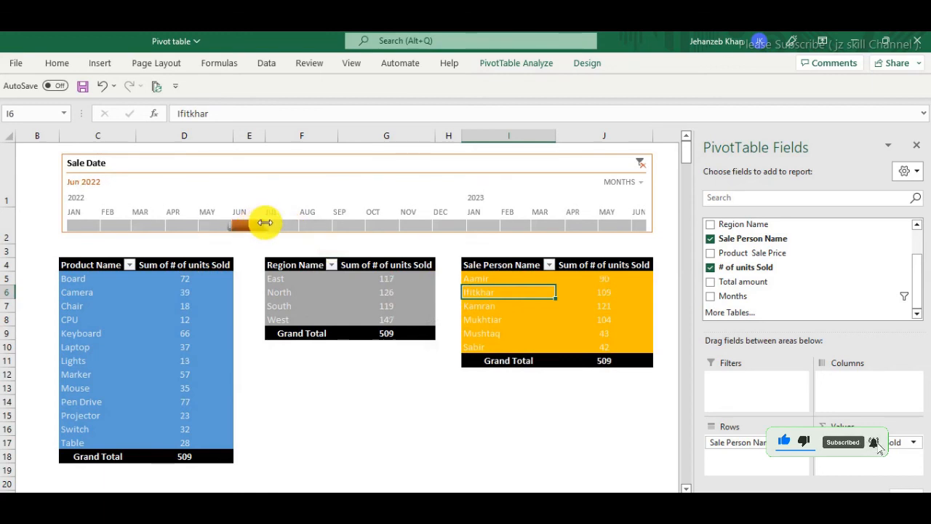
click(278, 222)
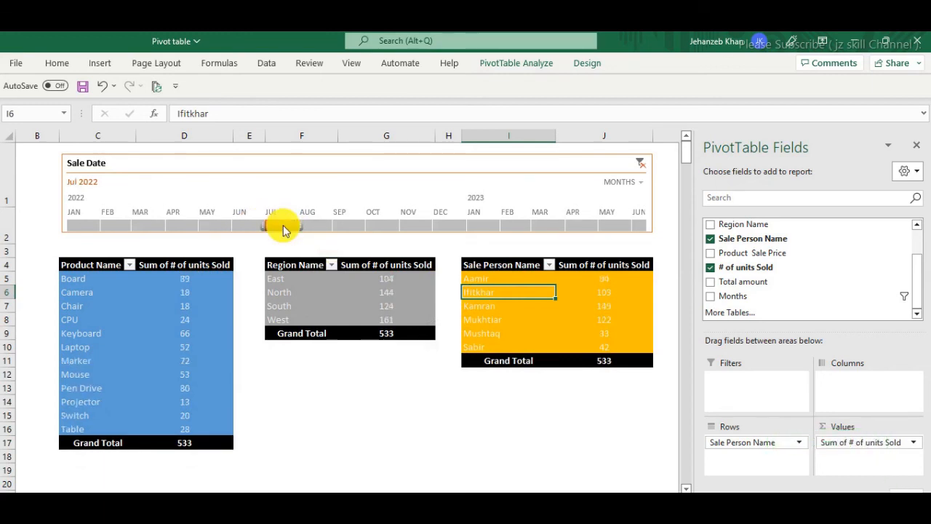
click(335, 223)
click(353, 224)
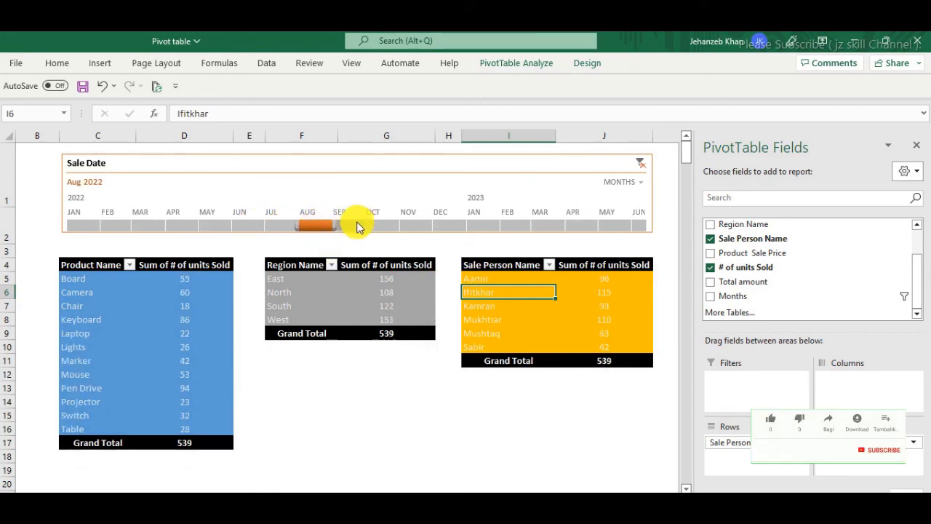
Step: Filter the timeline to March 2023 and go back month by month to December 2022, leaving the timeline and pivot tables deselected
click(553, 224)
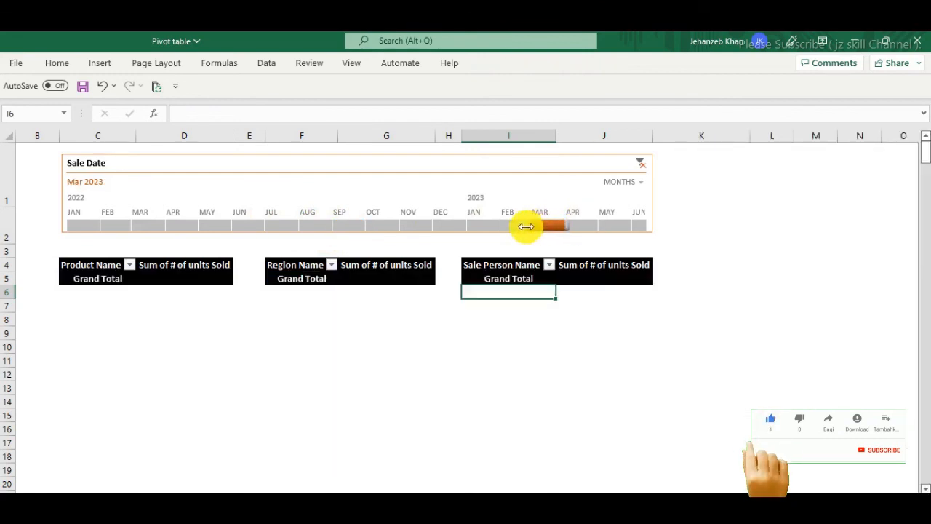
click(521, 227)
click(482, 230)
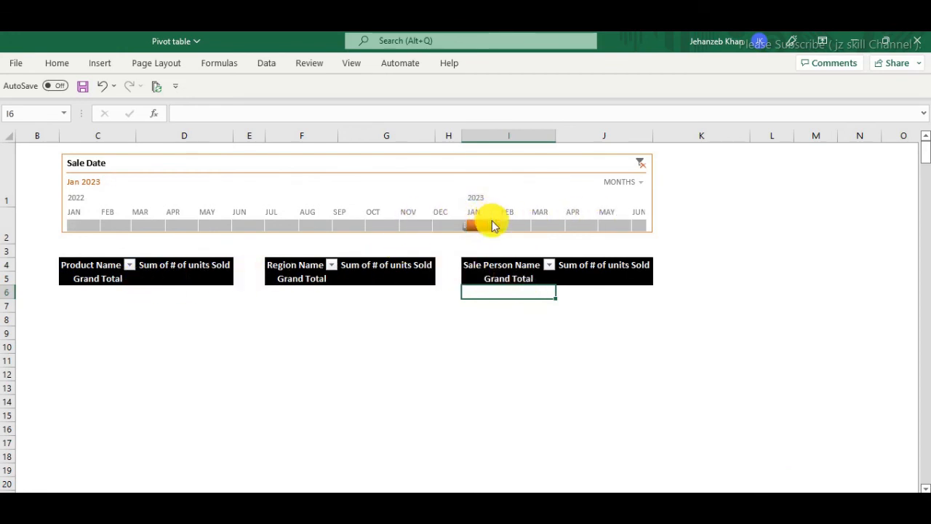
click(449, 225)
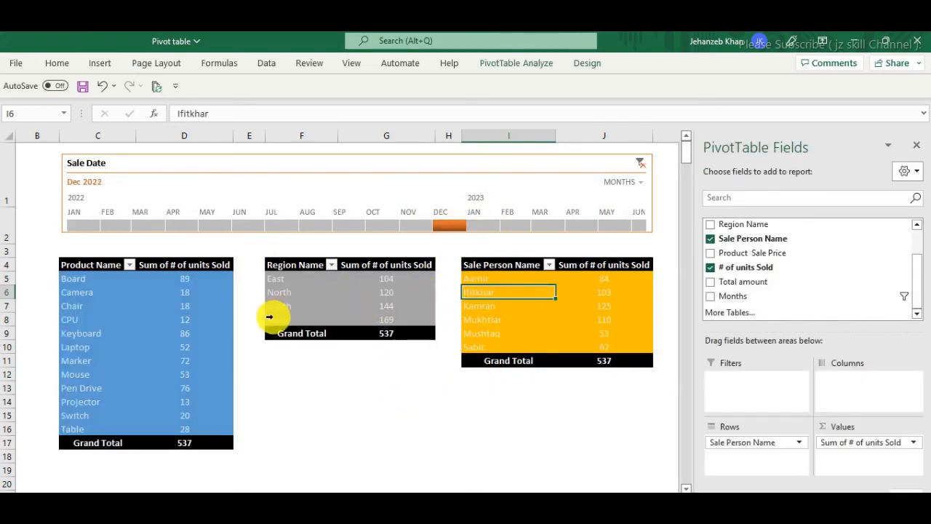
click(492, 307)
click(385, 386)
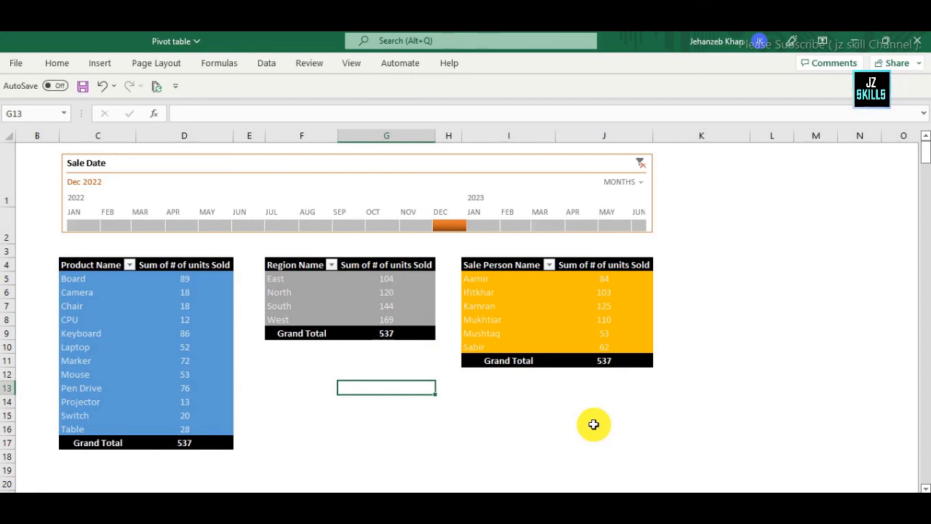
scroll(594, 425, down, 1)
scroll(594, 425, up, 1)
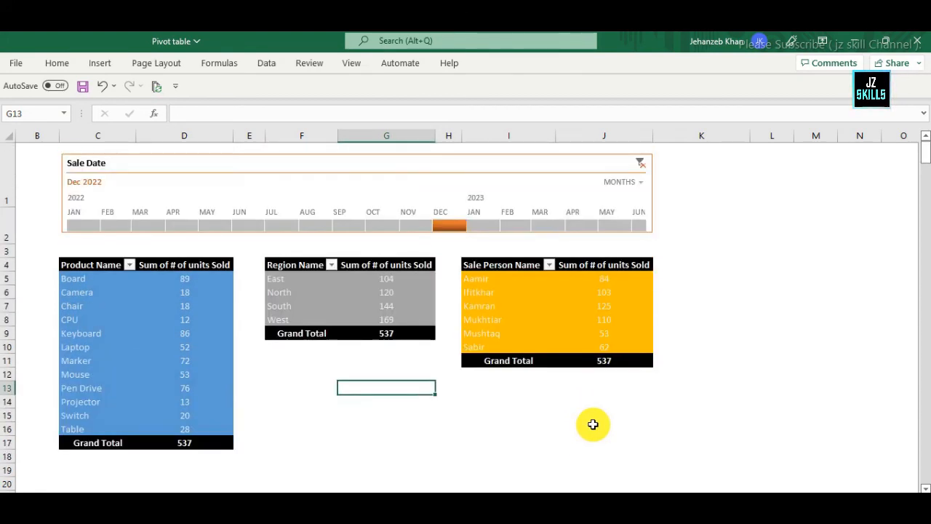
Step: Switch the timeline filter between March, December and June 2022, finishing with the pivot tables filtered to November 2022
click(147, 226)
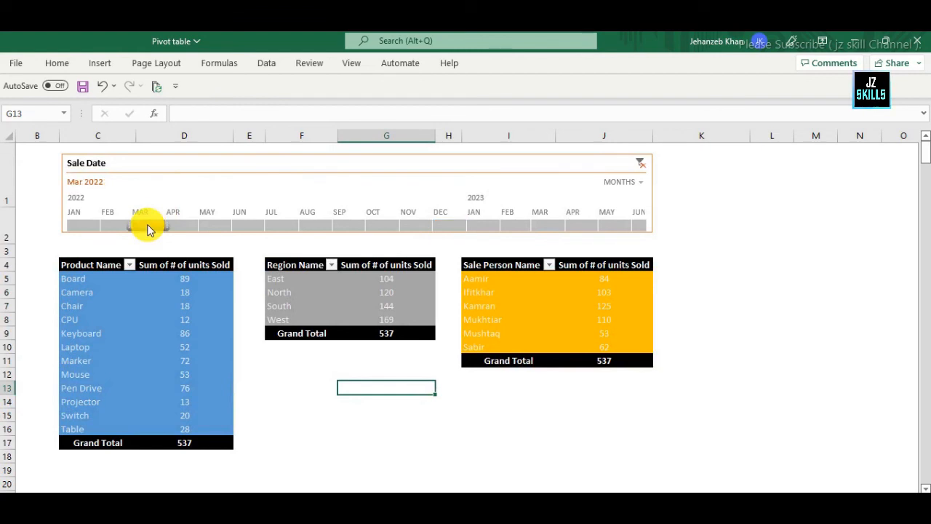
click(428, 224)
click(445, 225)
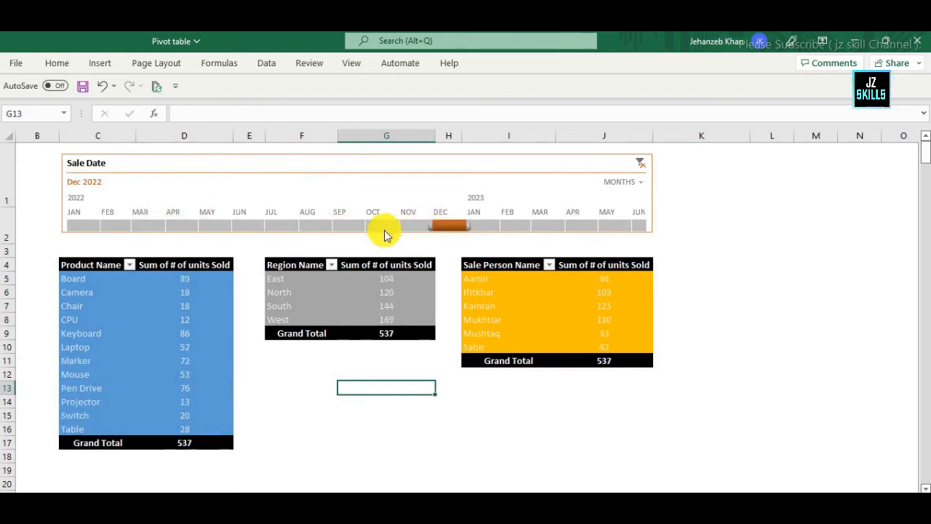
click(278, 226)
click(243, 227)
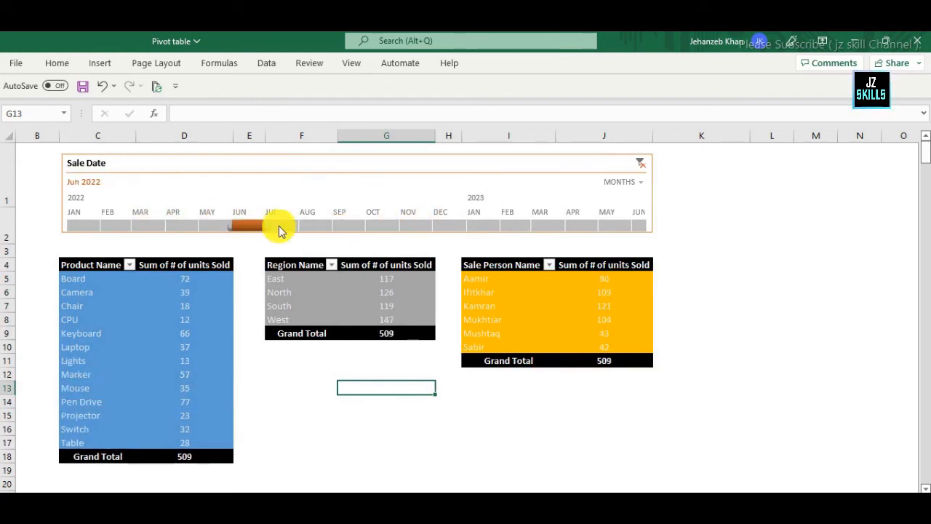
click(416, 226)
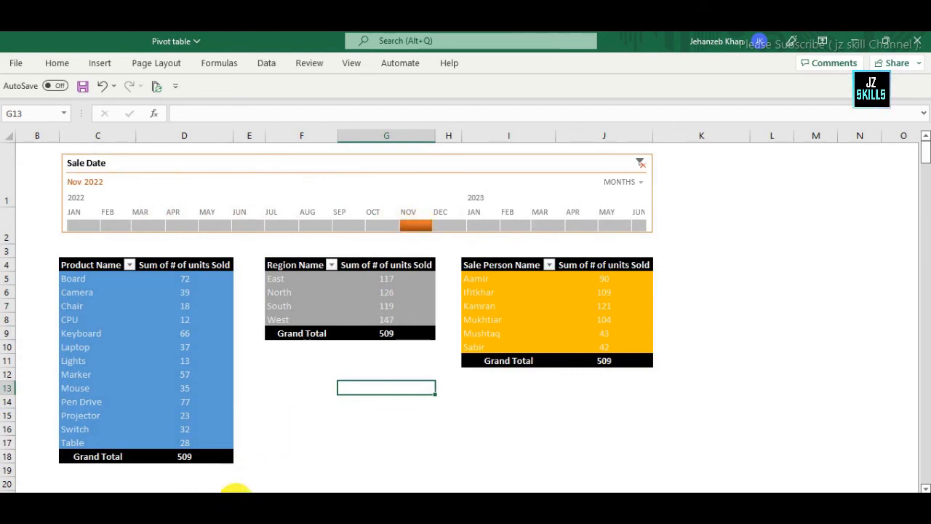